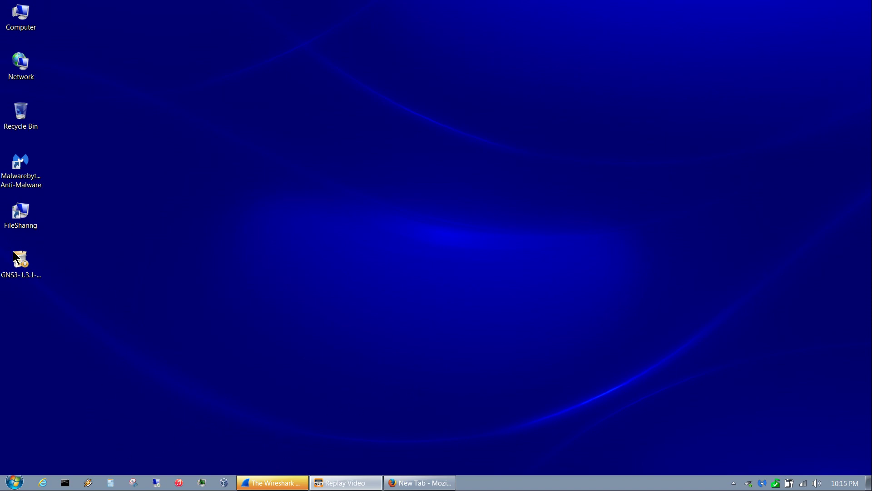
- With the GNS3 all-in-one installer file selected, close the running Wireshark window
left_click(18, 277)
left_click(287, 487)
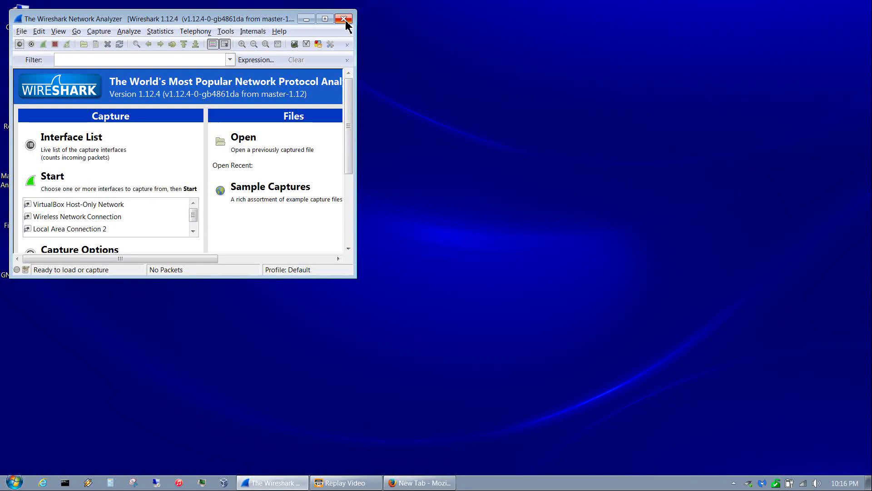
left_click(344, 19)
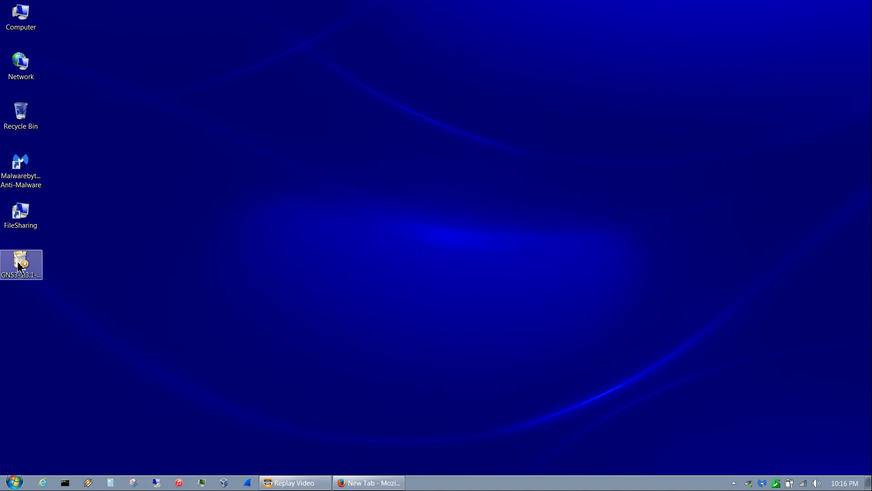
- Launch the GNS3 1.3.1 installer, accept the licence and keep the default shortcut folder
left_click(18, 268)
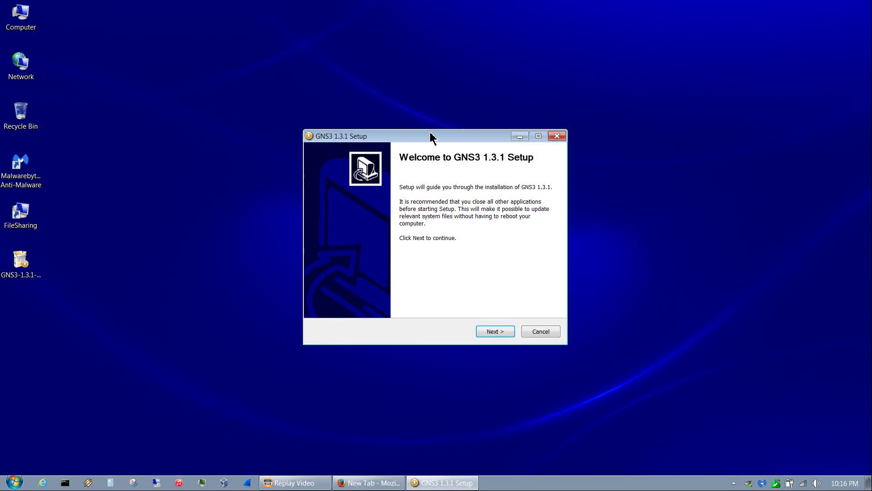
left_click(509, 334)
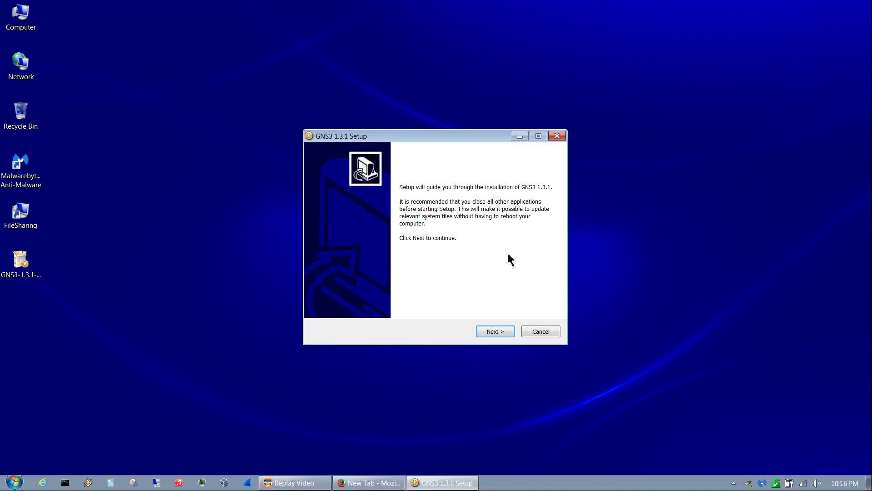
left_click(493, 334)
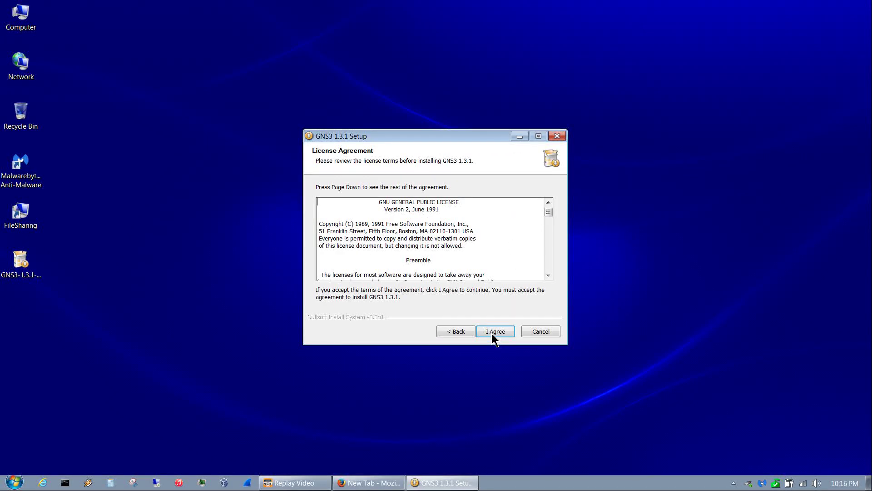
left_click(493, 336)
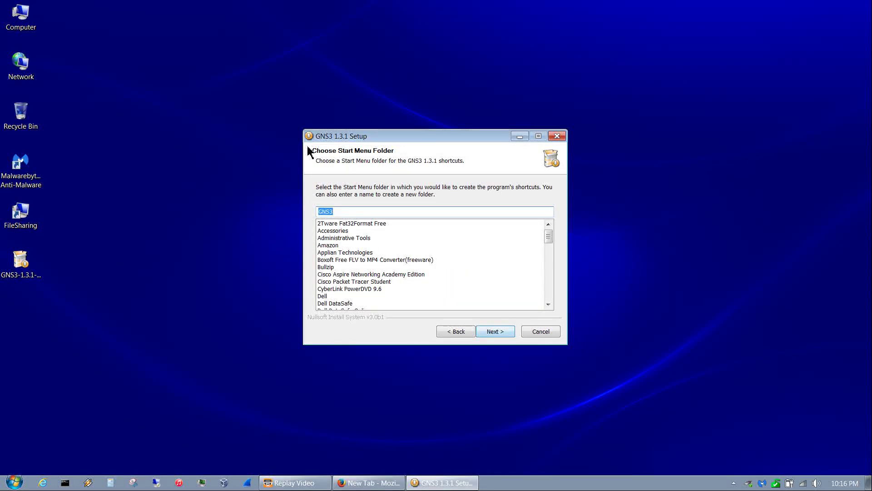
left_click(498, 334)
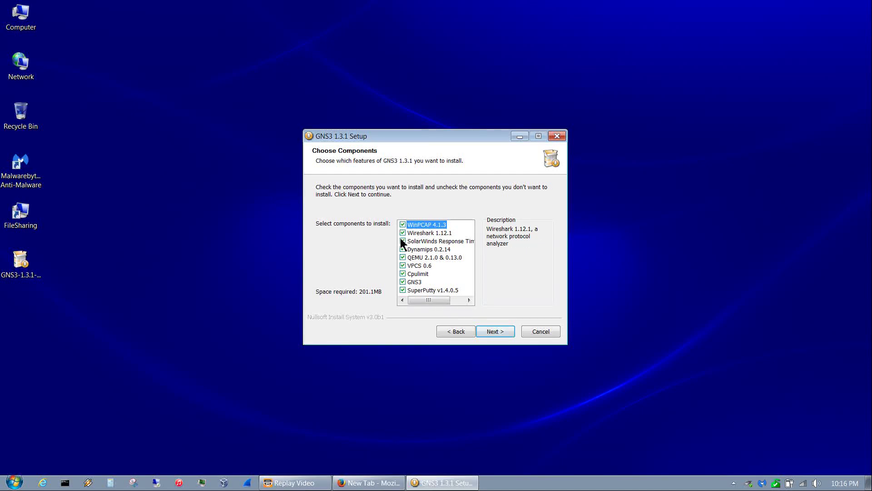
- Exclude Wireshark 1.12.1 and WinPCAP 4.1.3, then install into C:\Program Files\GNS3
mouse_move(403, 233)
left_click(403, 234)
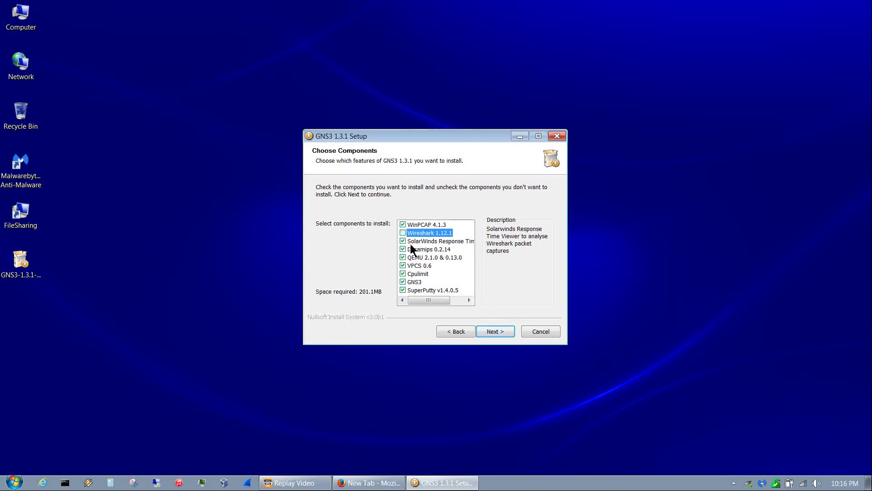
left_click(403, 226)
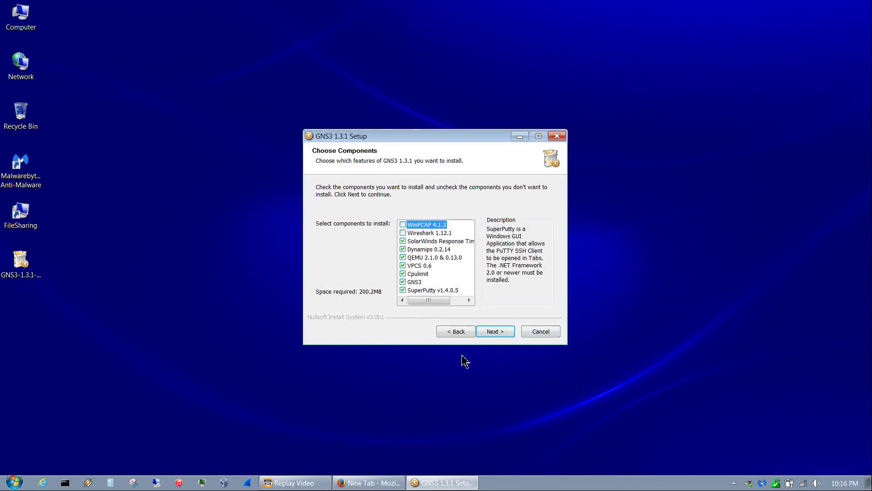
left_click(491, 331)
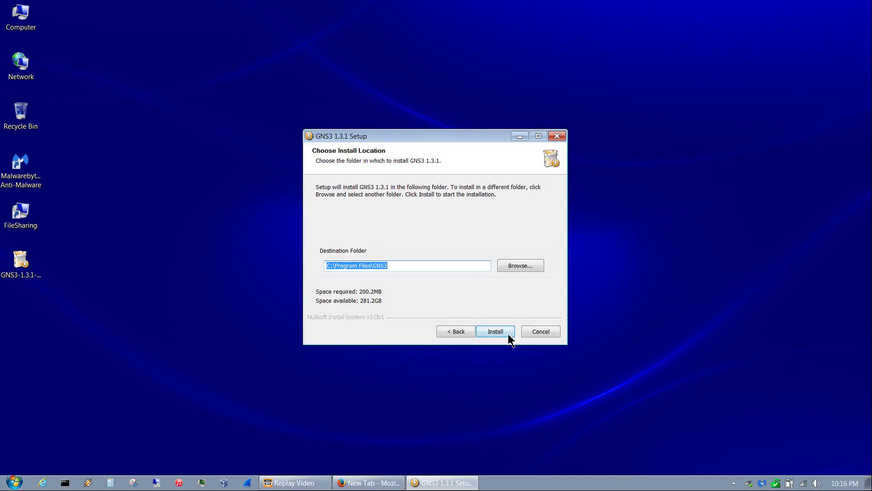
left_click(509, 335)
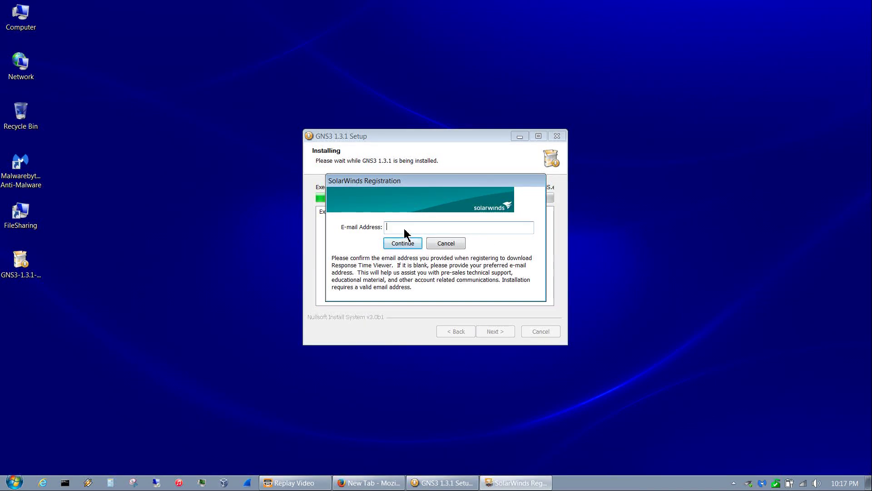
- Enter a registration e-mail address in the SolarWinds Registration dialog and submit it
key("Return")
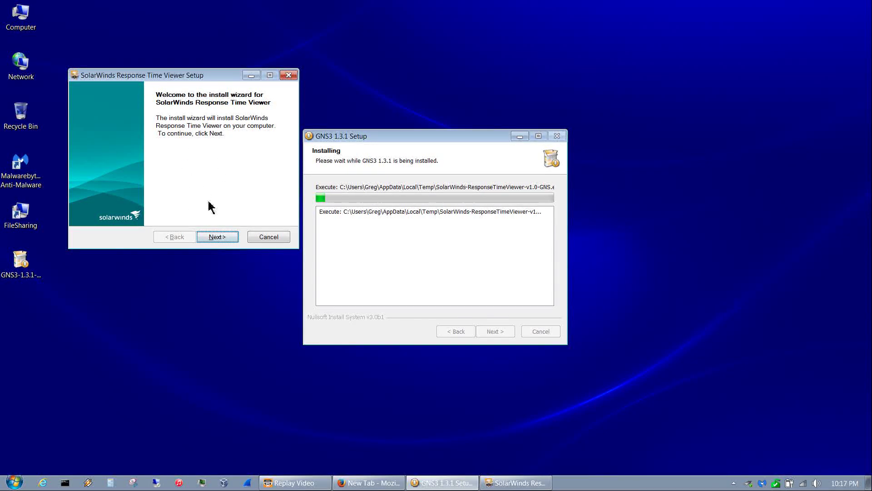
- Accept the SolarWinds licence terms and copy the Response Time Viewer files with default settings
left_click(222, 238)
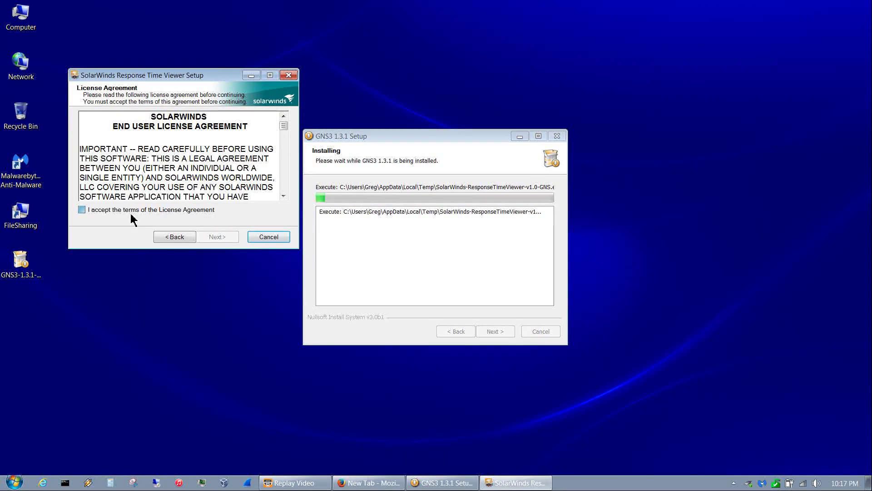
left_click(131, 213)
left_click(226, 239)
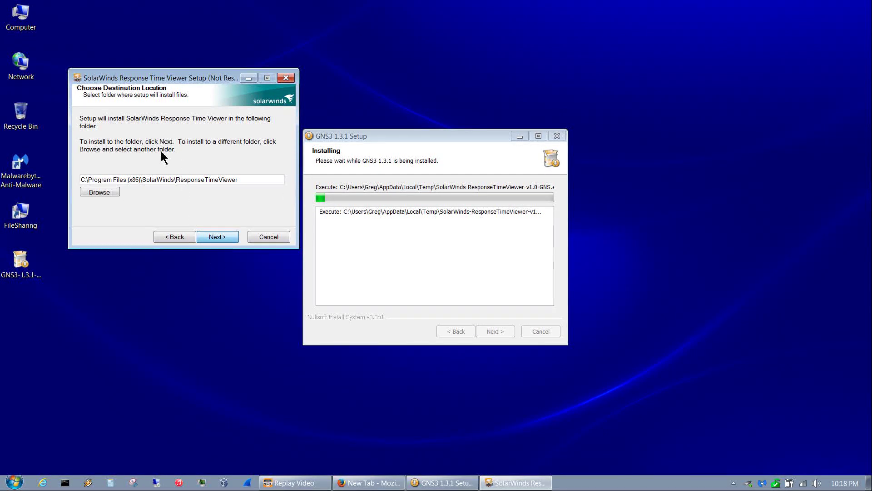
left_click(217, 238)
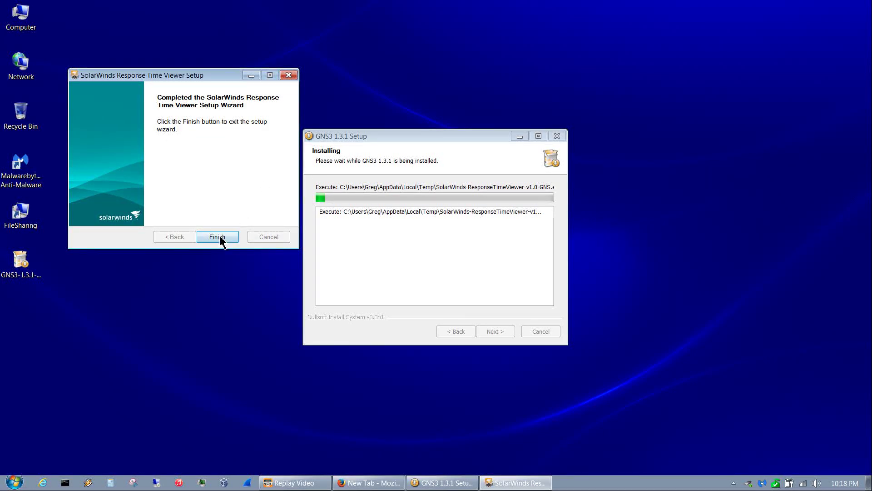
- Finish the SolarWinds wizard and close the Response Time Viewer dashboard
left_click(218, 238)
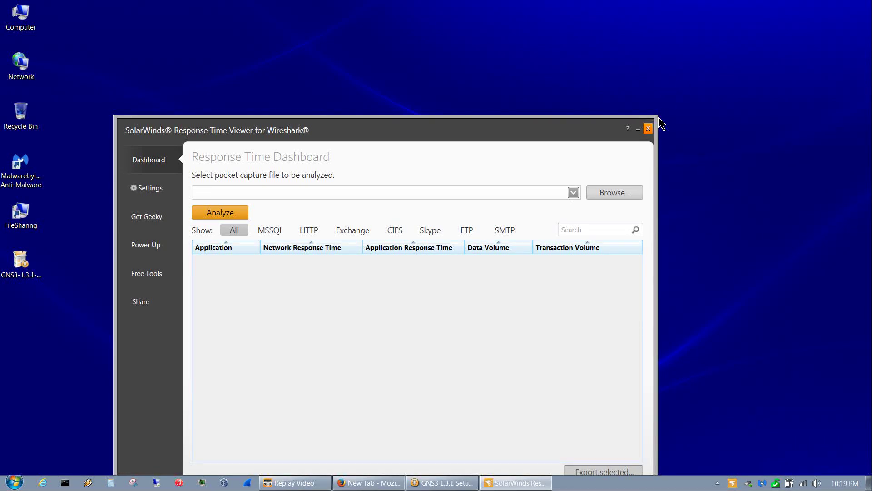
left_click(648, 129)
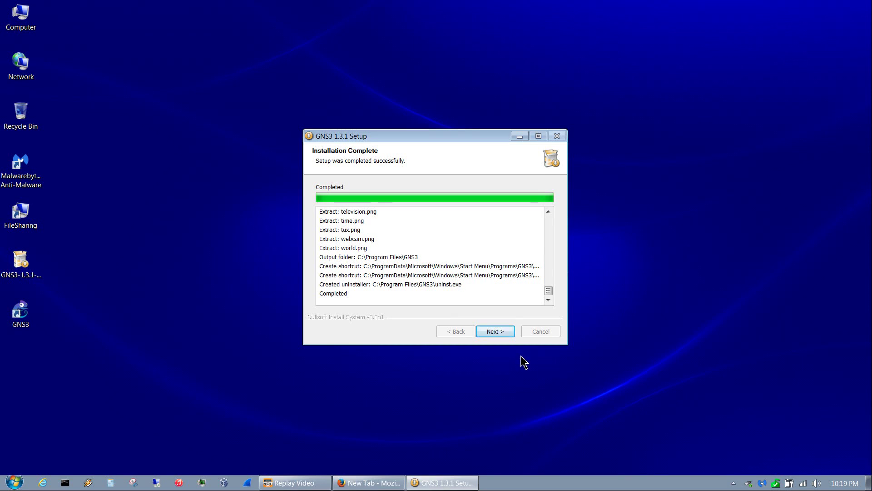
- Decline the SolarWinds Standard Toolset offer and finish setup with Start GNS3 ticked
left_click(504, 335)
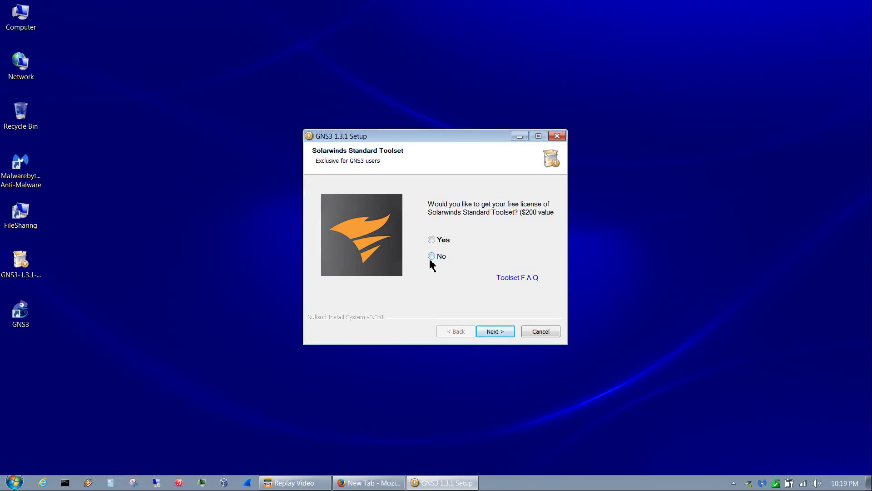
left_click(506, 335)
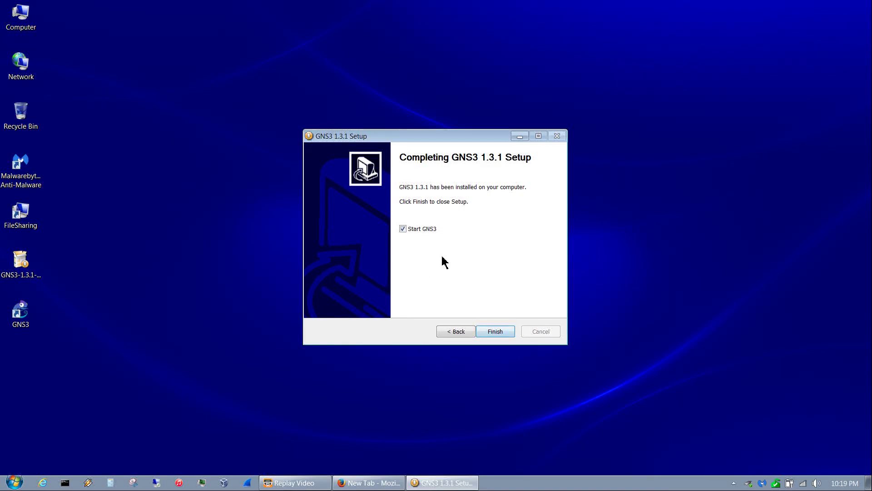
left_click(502, 336)
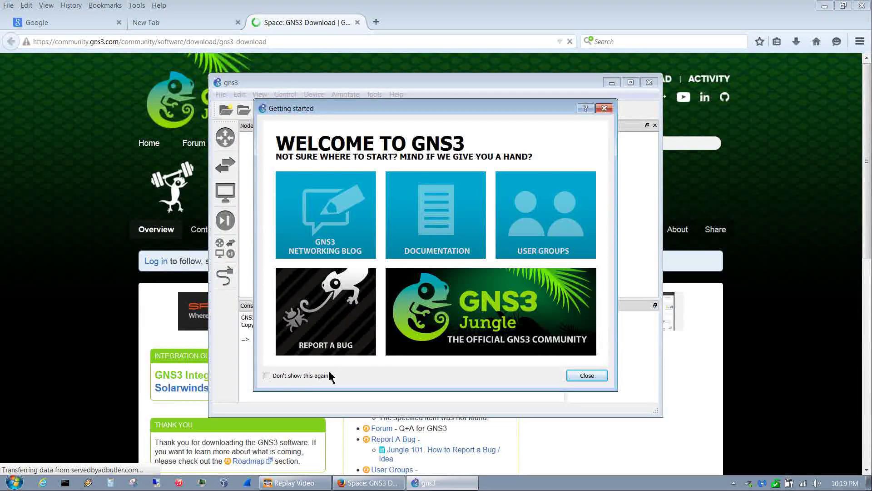
- Tick 'Don't show this again' and close the Getting started welcome dialog
left_click(266, 376)
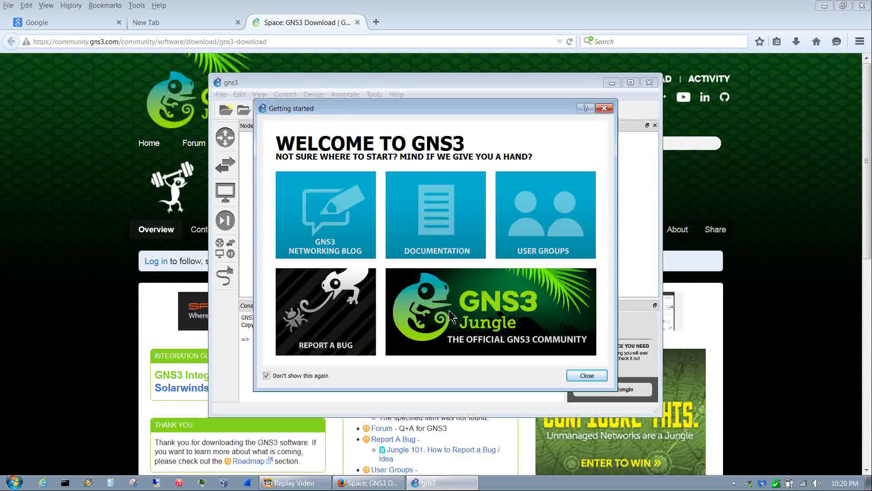
left_click(583, 377)
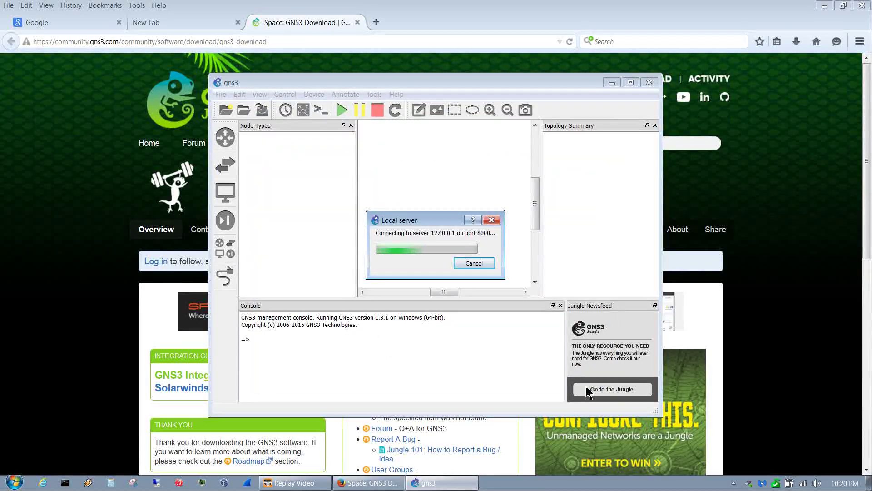
- Minimise Firefox, cancel the untitled New project dialog, and maximise the GNS3 window
left_click(353, 24)
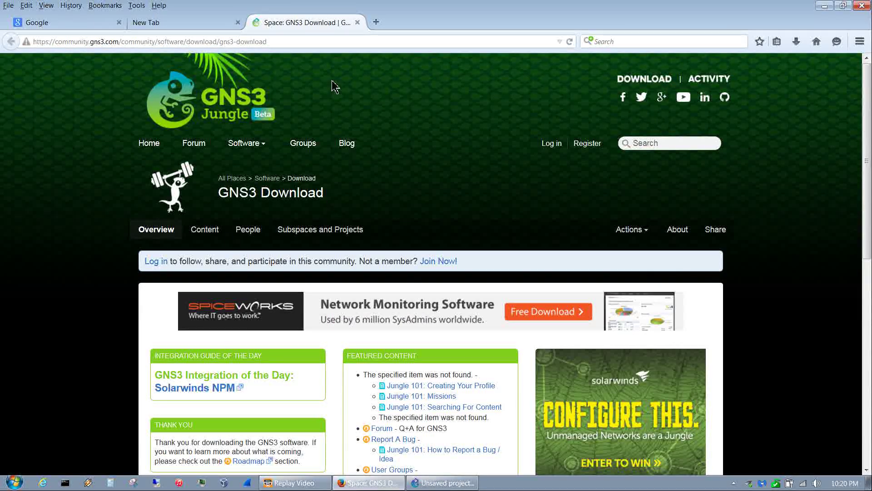
left_click(828, 6)
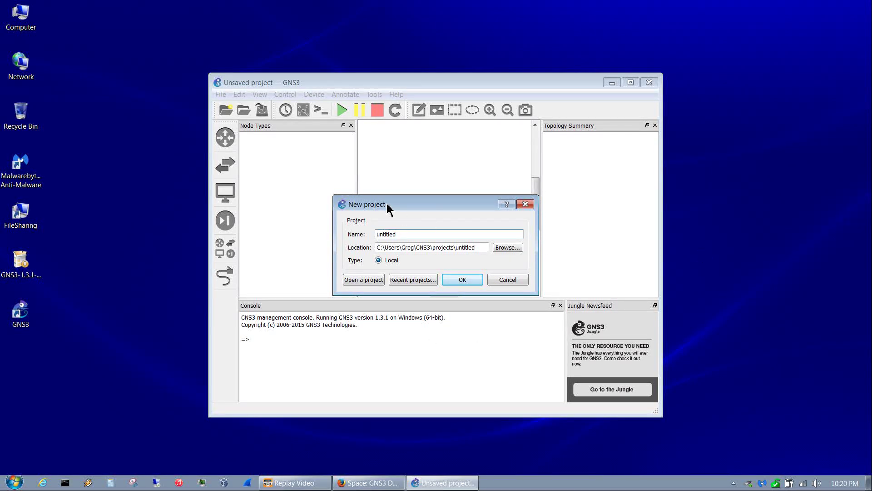
left_click(506, 280)
left_click(632, 83)
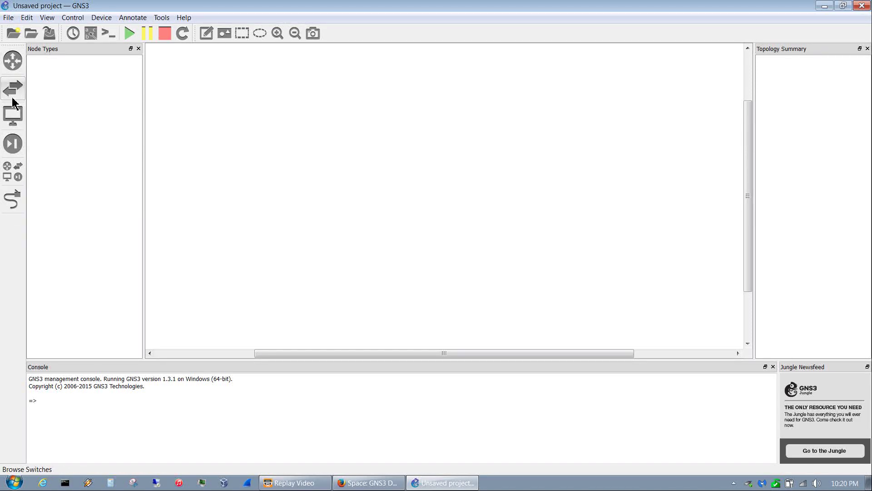
left_click(13, 121)
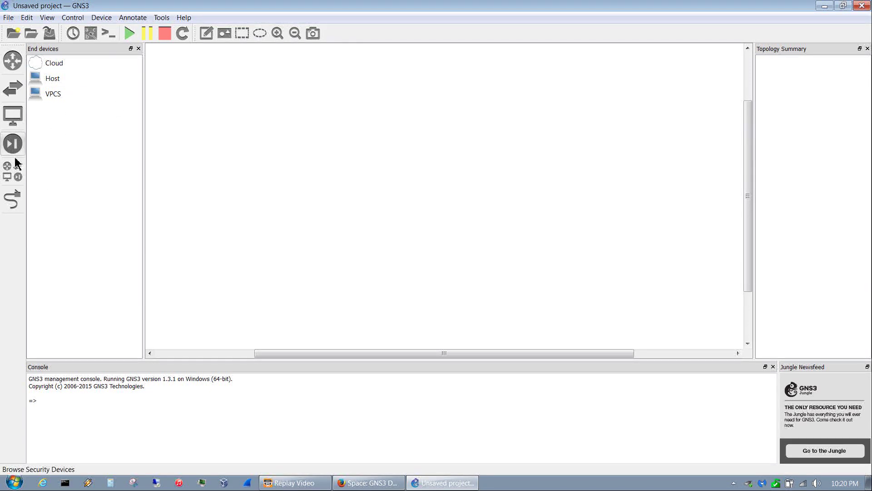
left_click(13, 145)
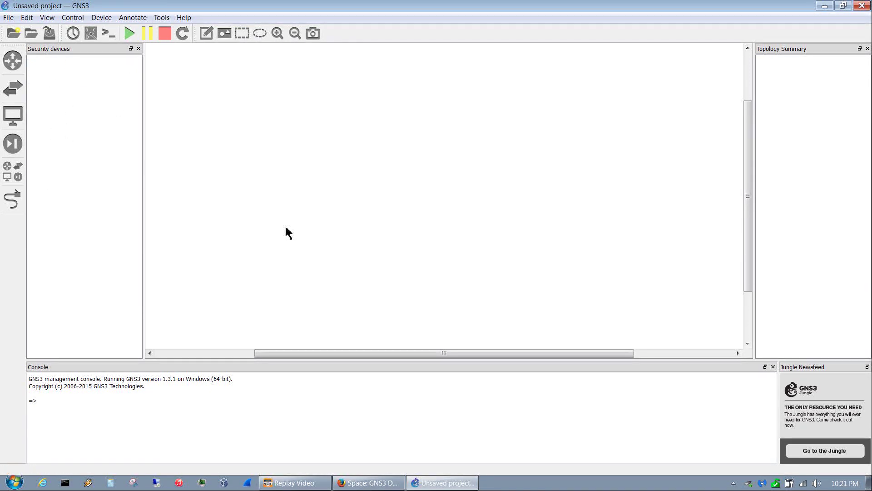
left_click(19, 181)
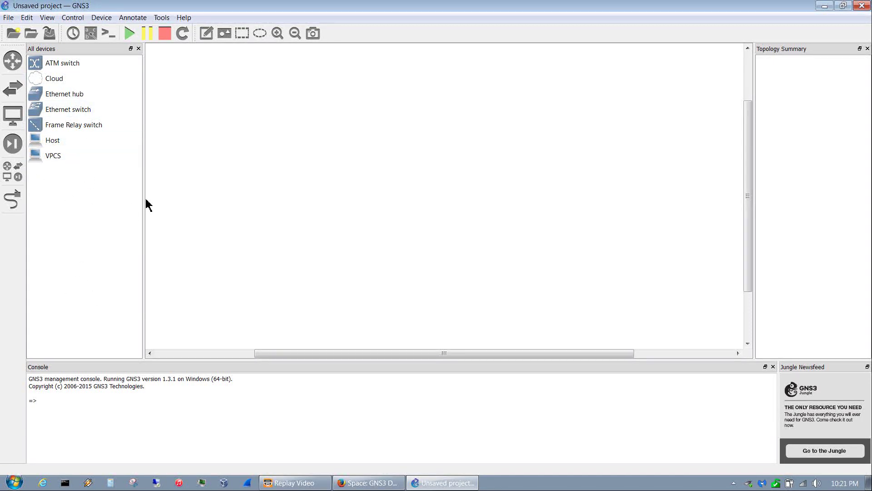
left_click_drag(144, 208, 116, 216)
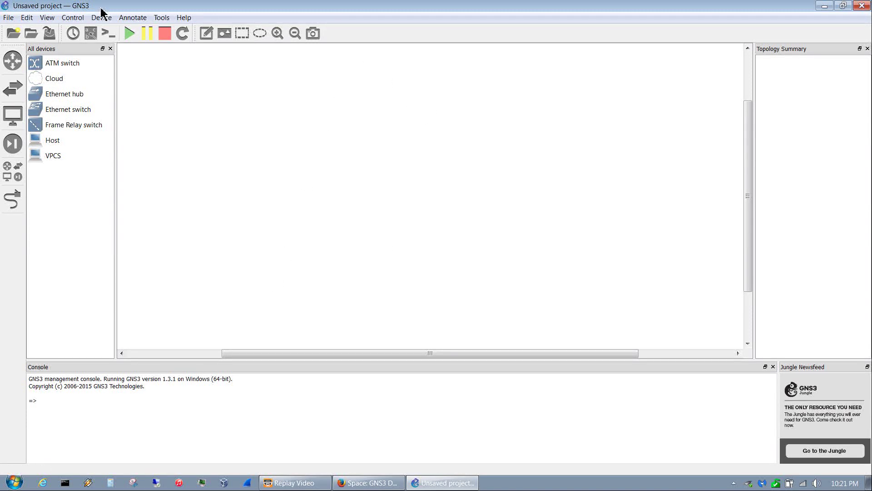
left_click(27, 18)
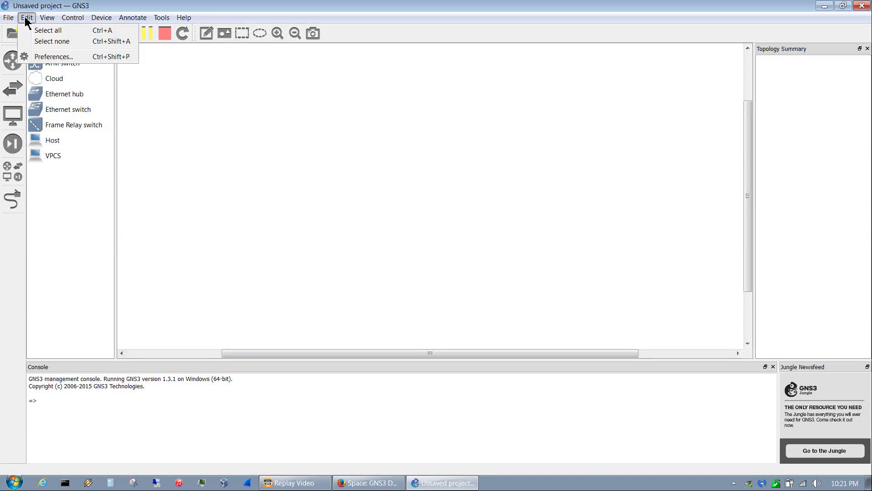
left_click(63, 58)
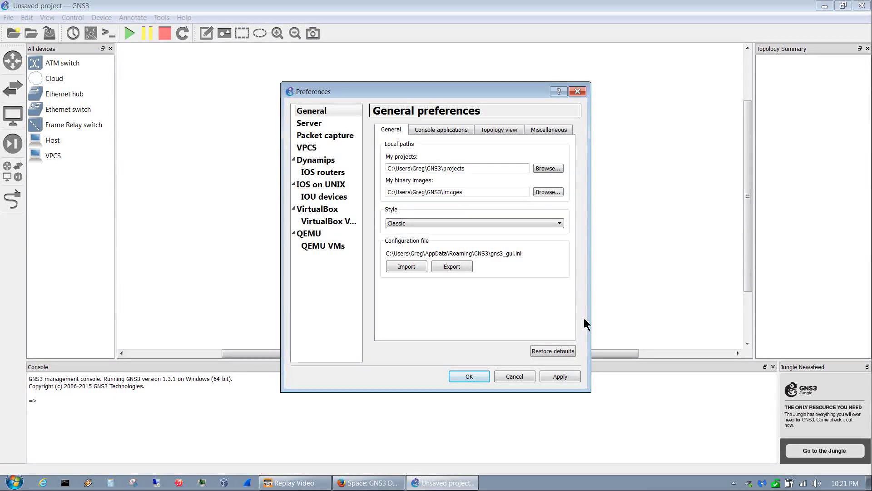
left_click(331, 123)
left_click(331, 114)
left_click(515, 376)
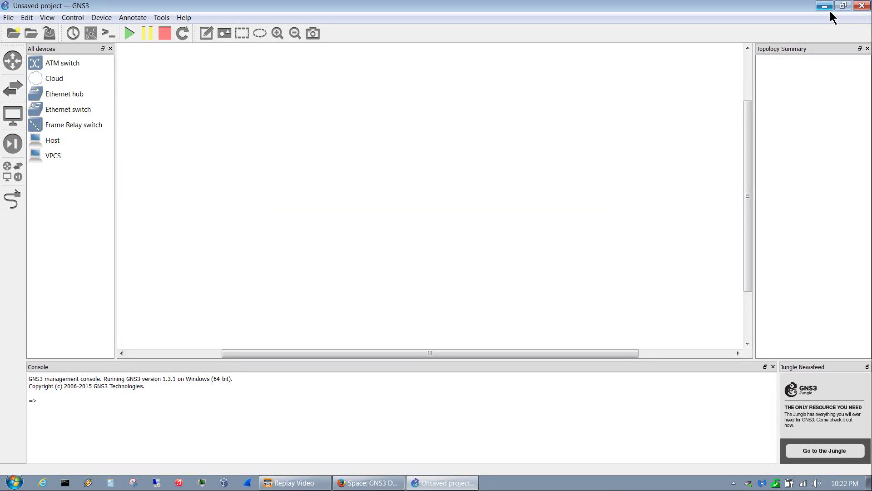
- Navigate in Explorer from Computer through OS (C:) to C:\GNS3\Images, briefly visiting Projects
left_click(824, 6)
double_click(22, 32)
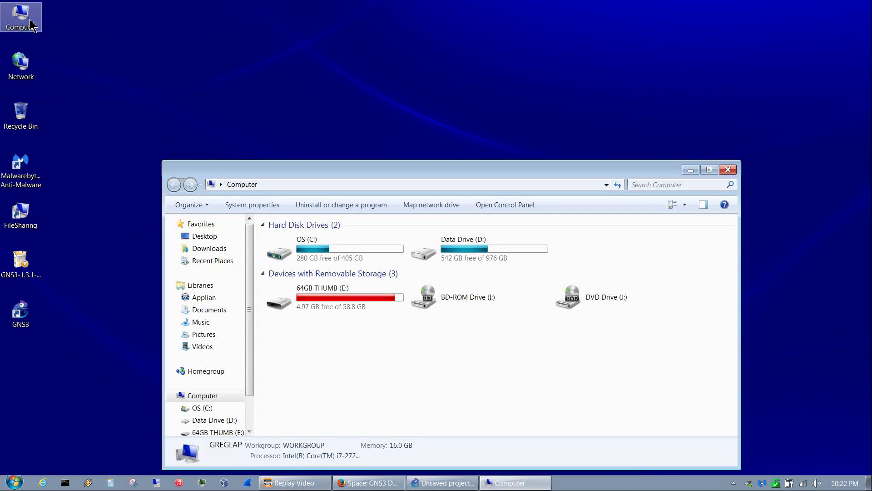
left_click(330, 262)
double_click(330, 262)
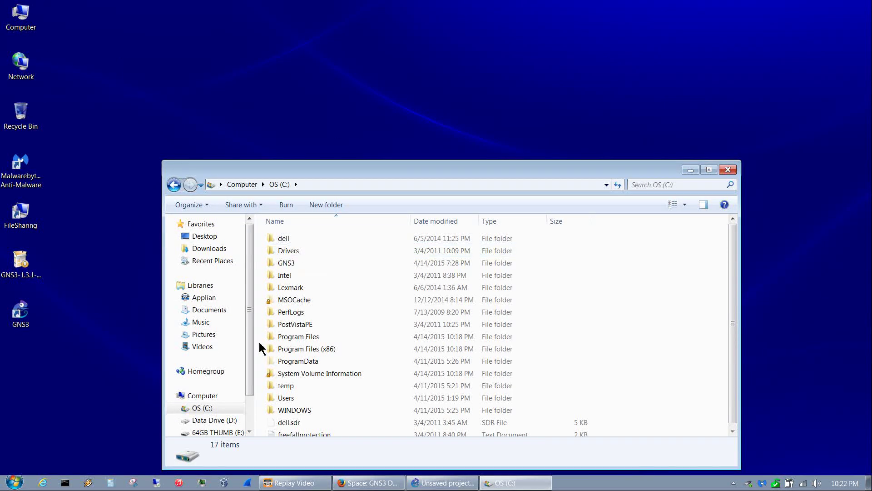
double_click(288, 266)
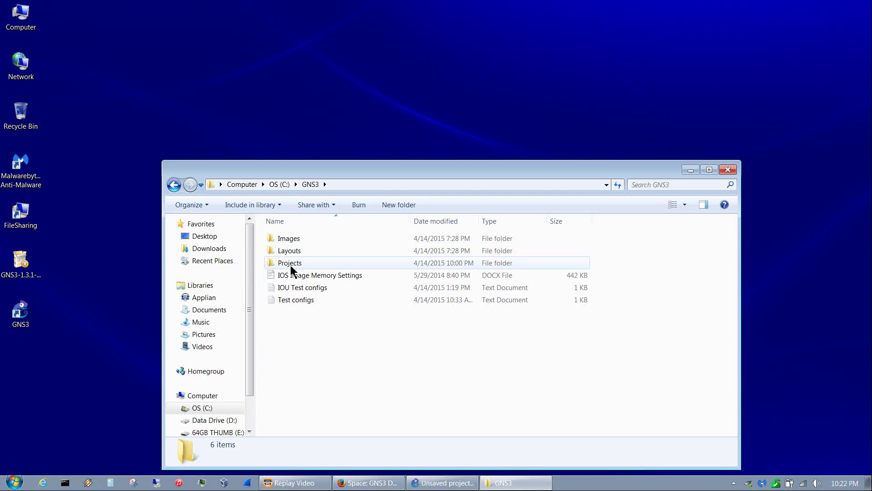
double_click(292, 268)
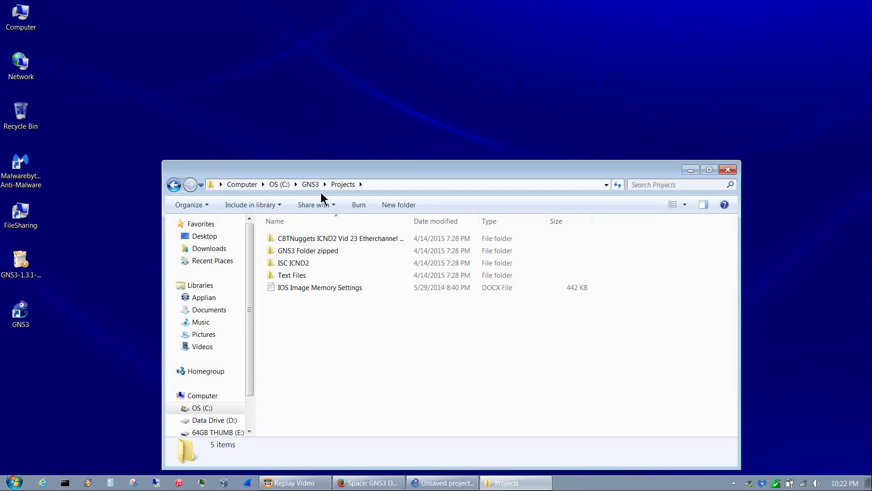
left_click(312, 185)
double_click(281, 239)
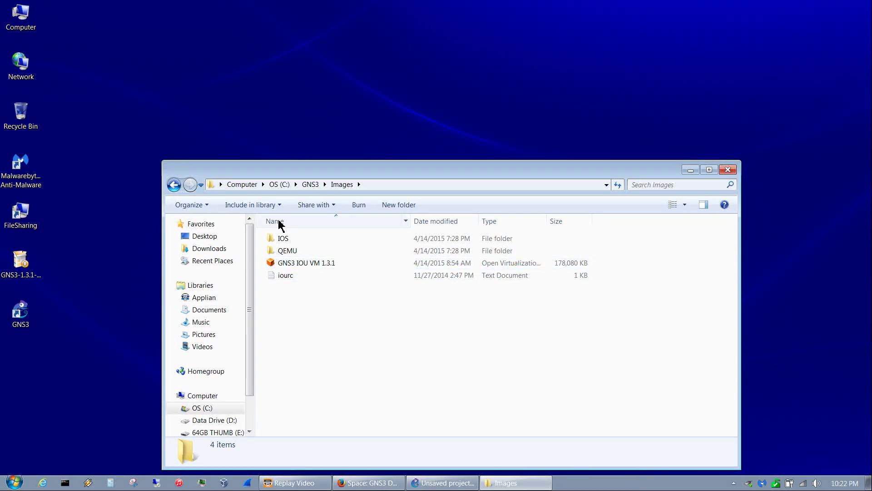
- Browse the IOS, QEMU and Layouts folders under C:\GNS3, ending back in Images
double_click(296, 240)
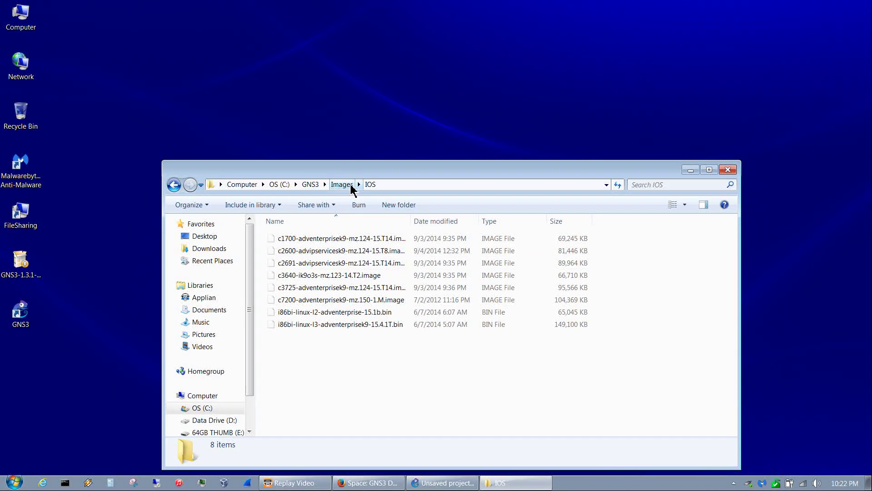
left_click(343, 185)
double_click(299, 249)
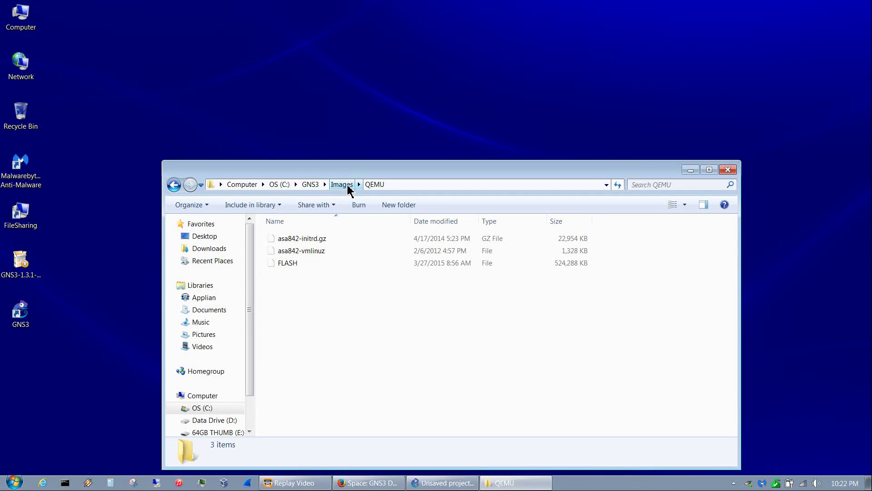
left_click(314, 186)
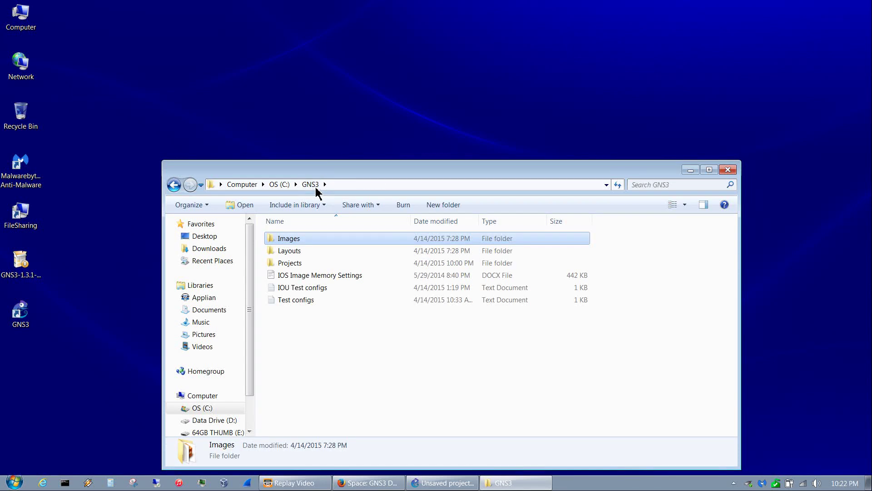
double_click(287, 252)
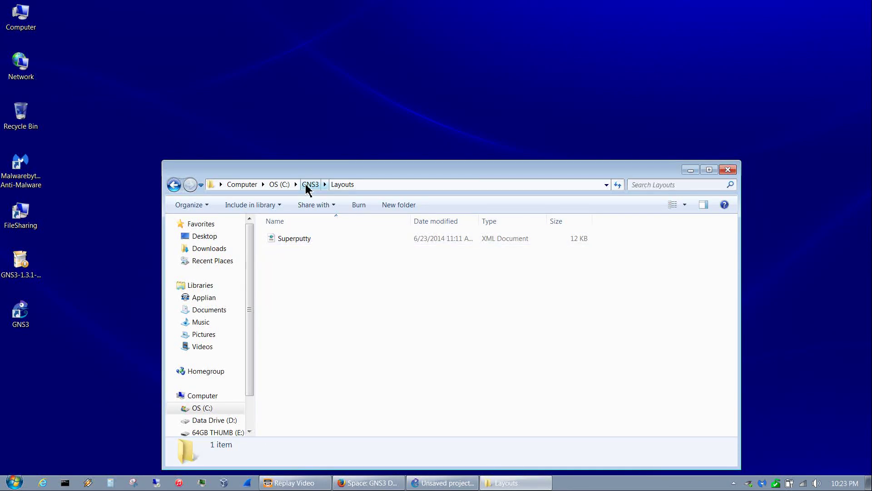
left_click(311, 187)
double_click(294, 242)
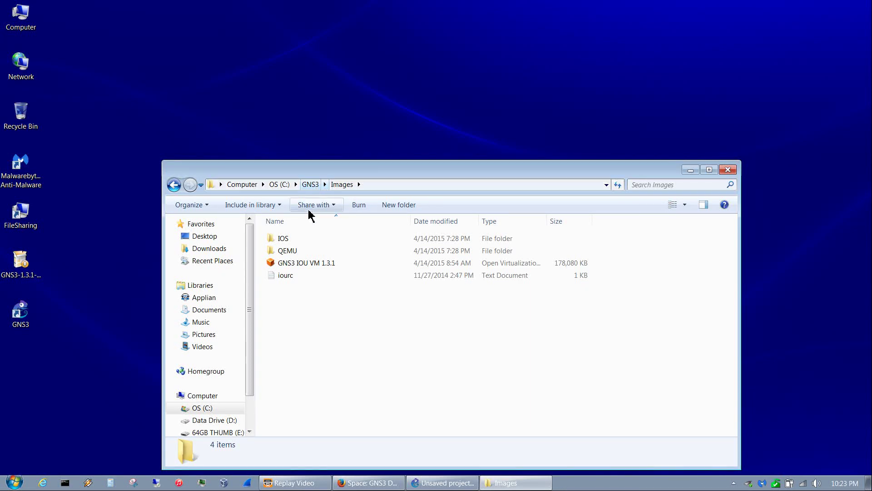
- Check the IOS folder again, close Explorer, and restore the empty GNS3 workspace
double_click(293, 239)
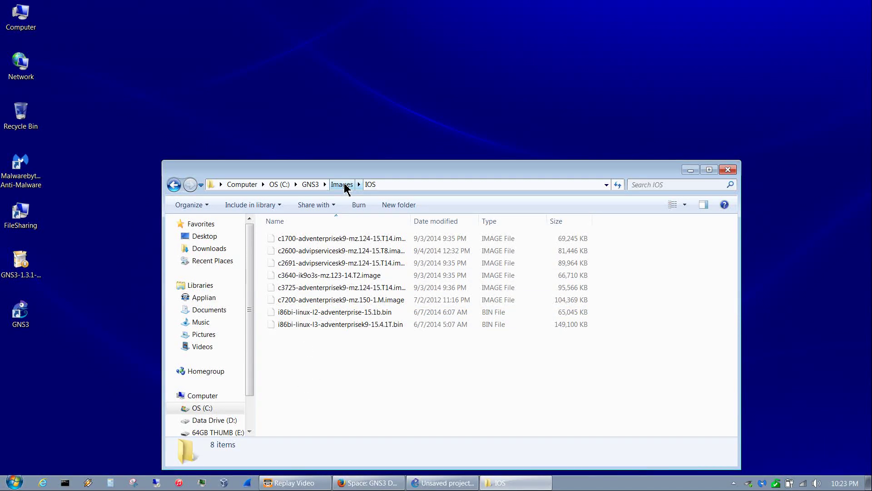
left_click(342, 184)
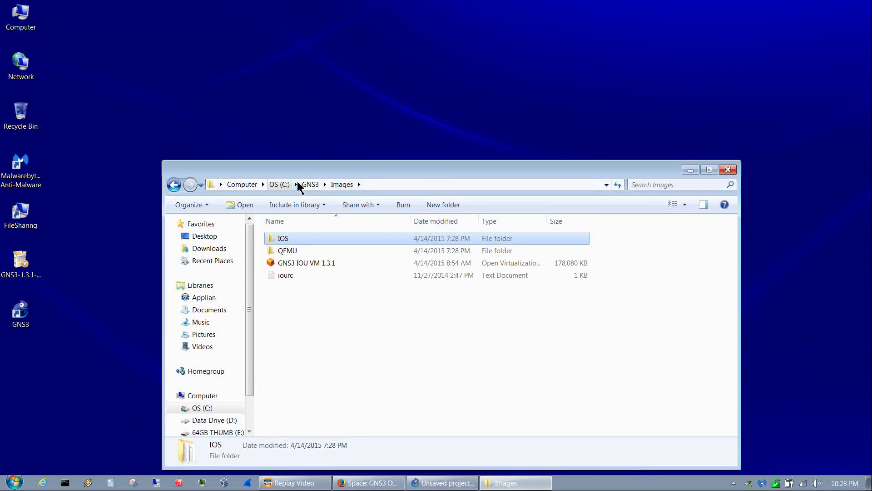
left_click(311, 184)
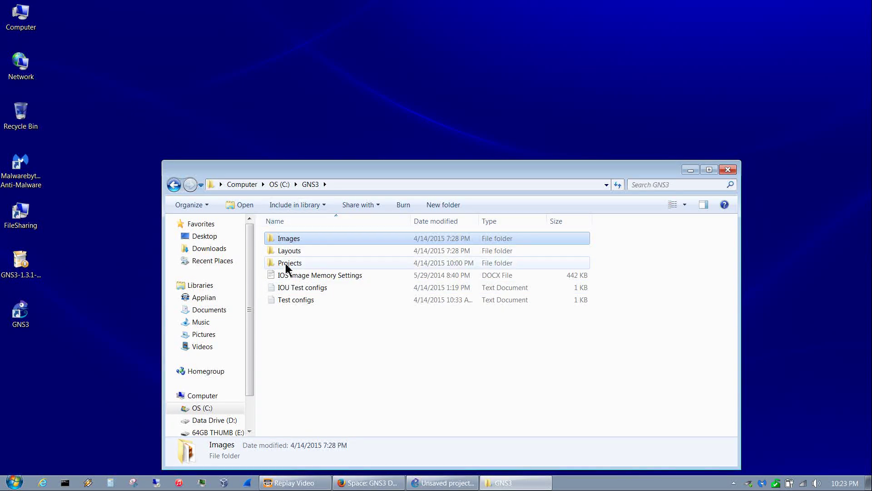
left_click(728, 170)
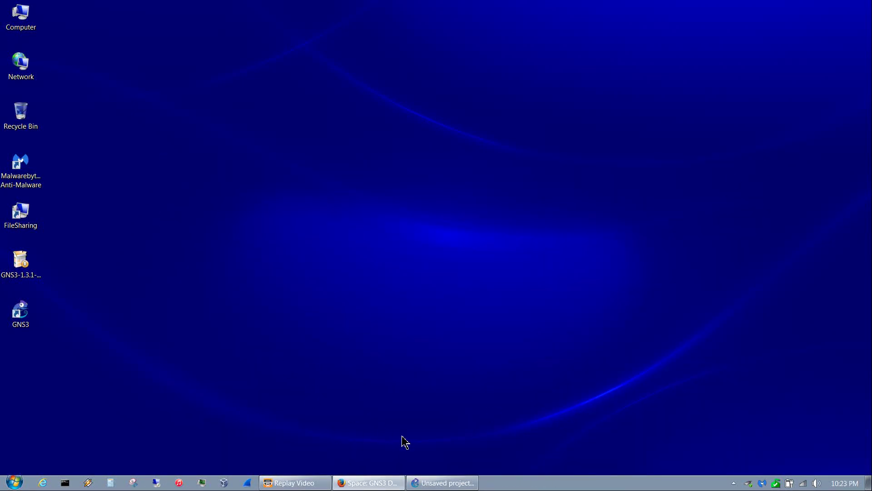
left_click(426, 483)
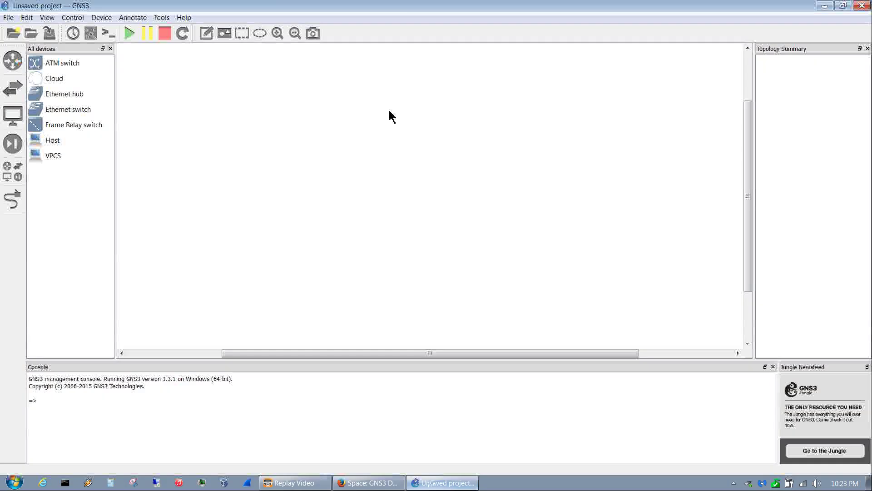
- In Preferences, set the My projects folder to C:\GNS3\Projects
left_click(27, 17)
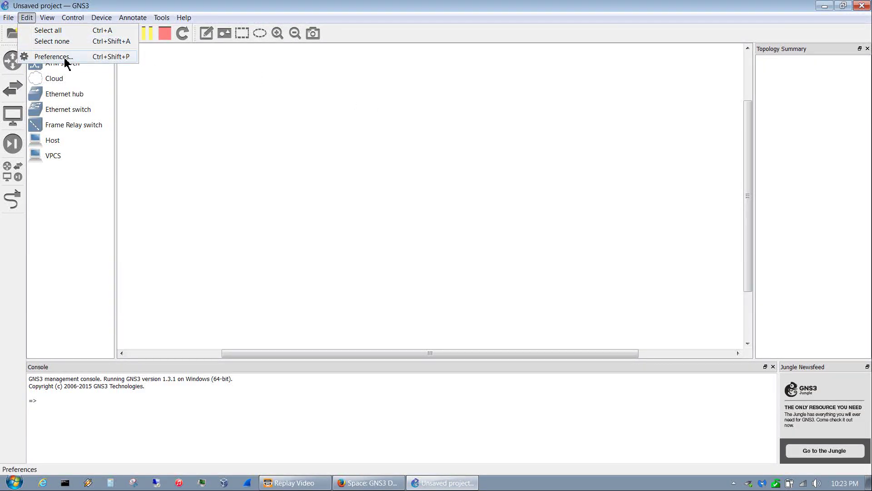
left_click(68, 58)
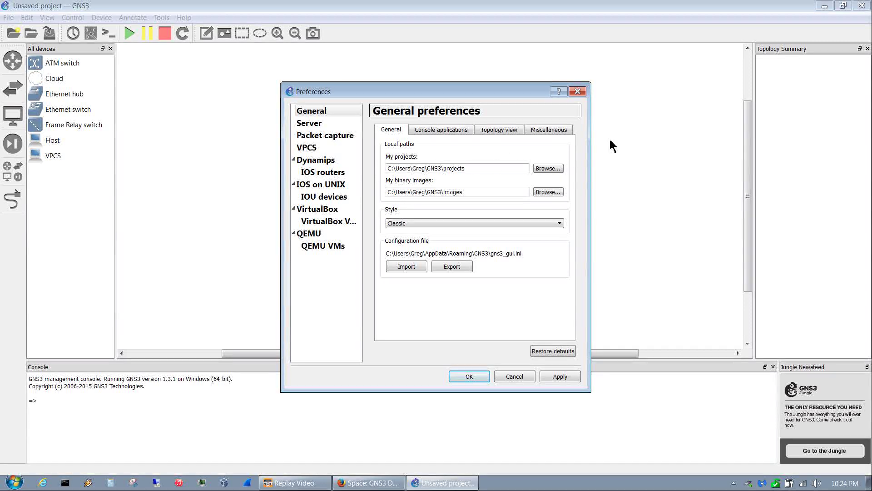
left_click(551, 171)
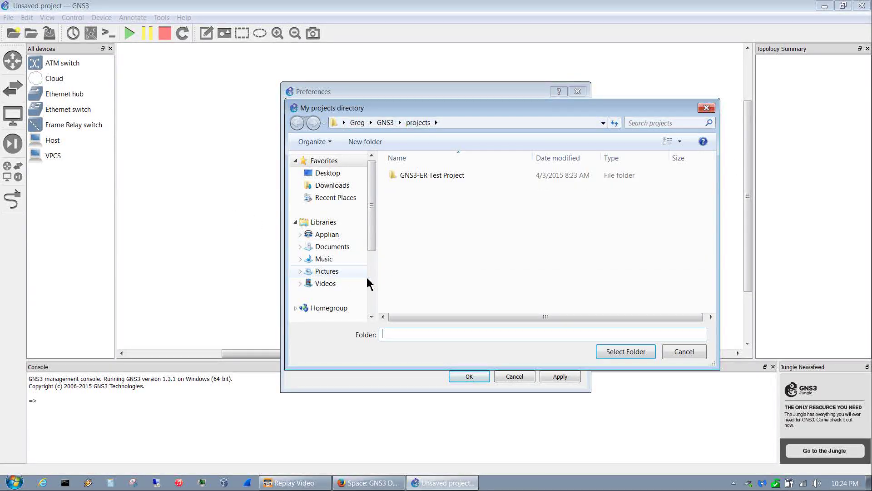
left_click(369, 283)
left_click(325, 242)
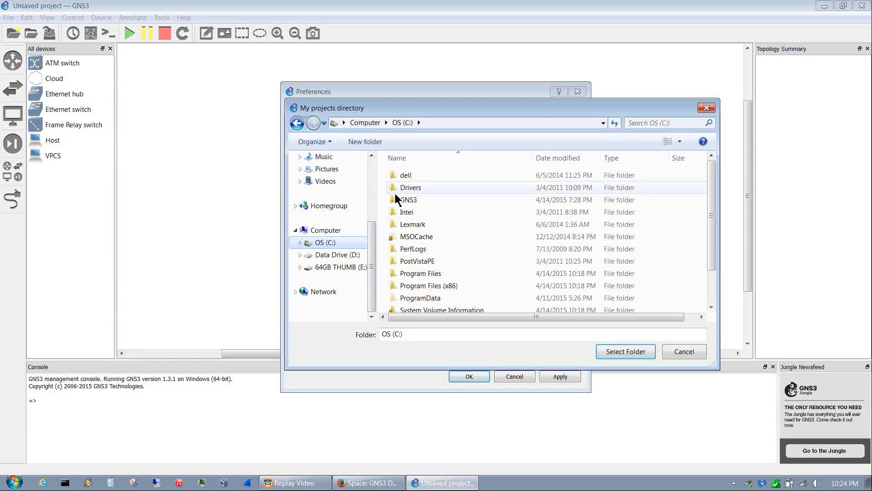
left_click(419, 203)
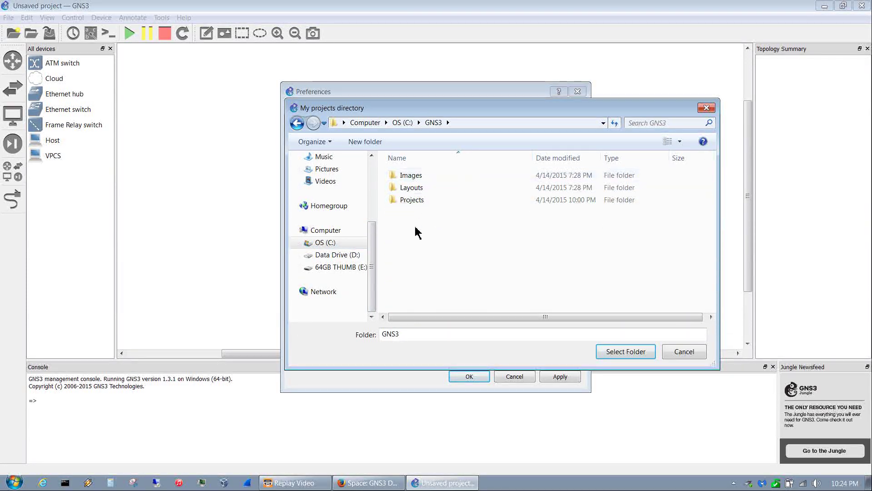
double_click(410, 204)
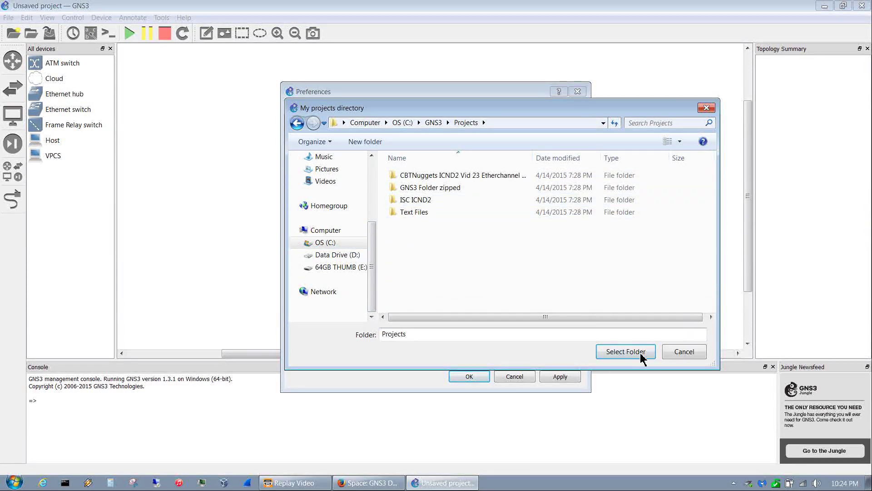
left_click(625, 356)
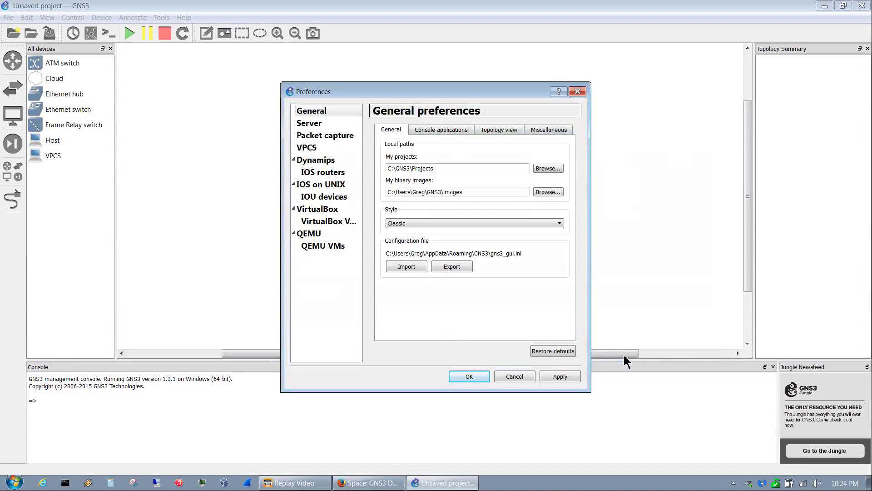
- Set the My binary images folder to C:\GNS3\Images
left_click(555, 194)
scroll(372, 300, "down", 3)
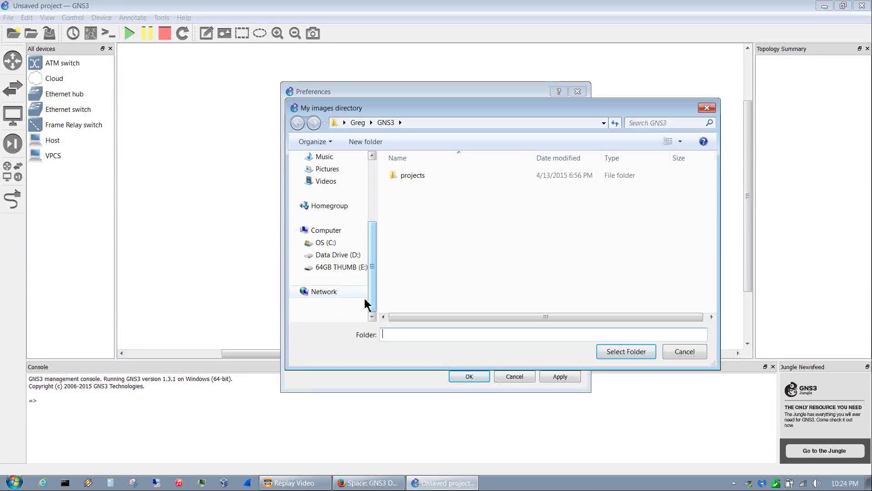
left_click(336, 243)
double_click(407, 204)
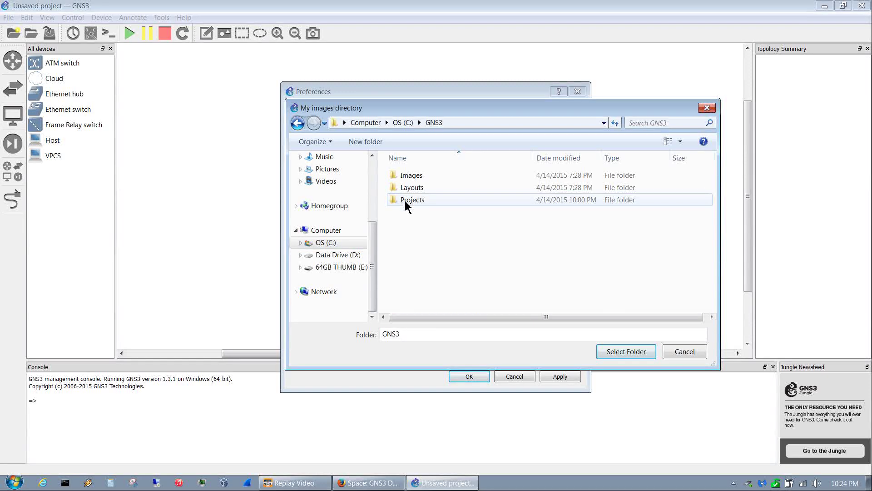
double_click(415, 177)
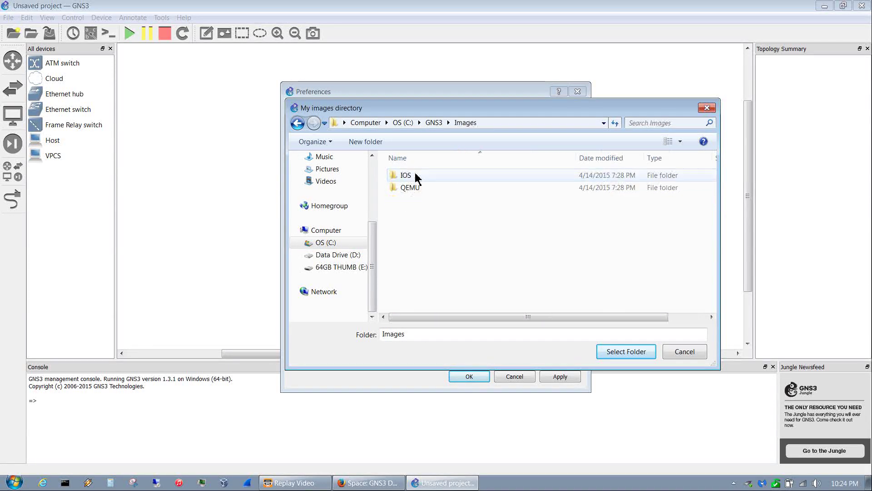
left_click(624, 359)
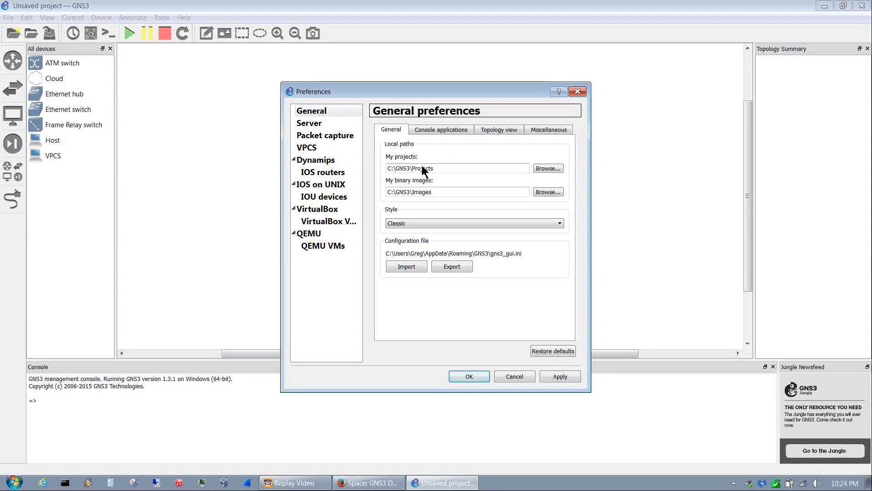
- Apply the Charcoal interface style, then show the Console applications settings
left_click(403, 228)
left_click(411, 238)
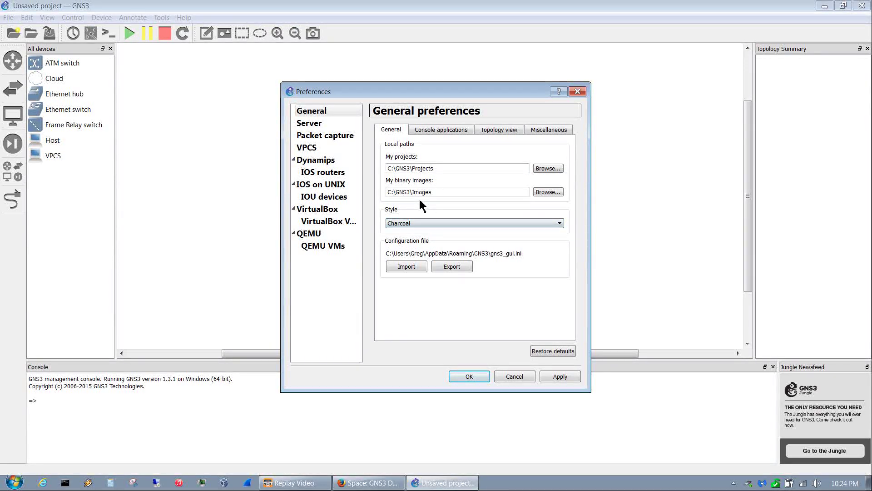
left_click(419, 227)
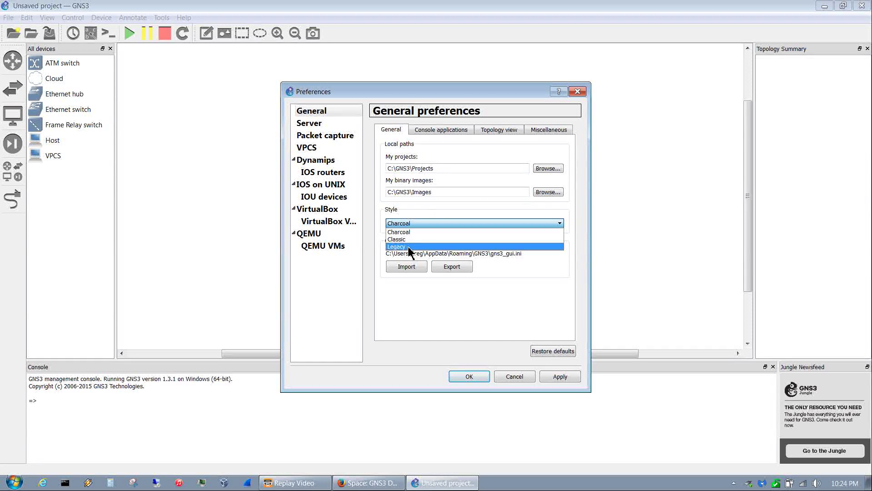
left_click(434, 232)
left_click(561, 376)
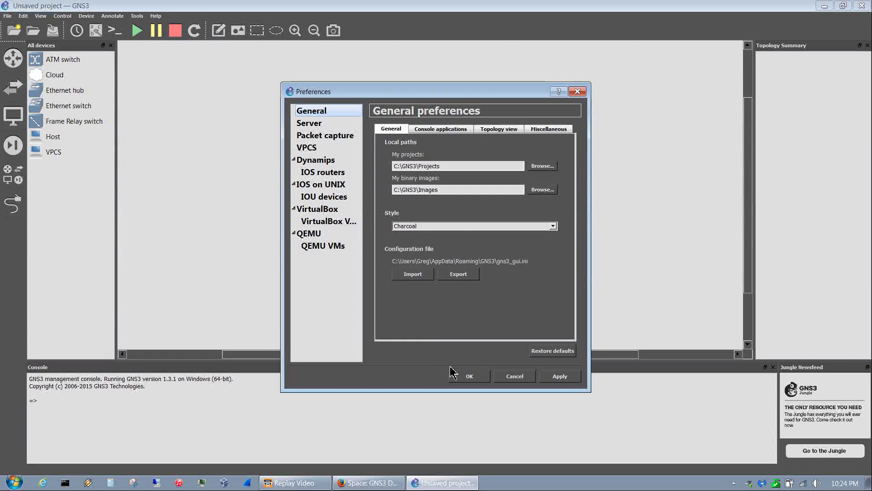
left_click(438, 131)
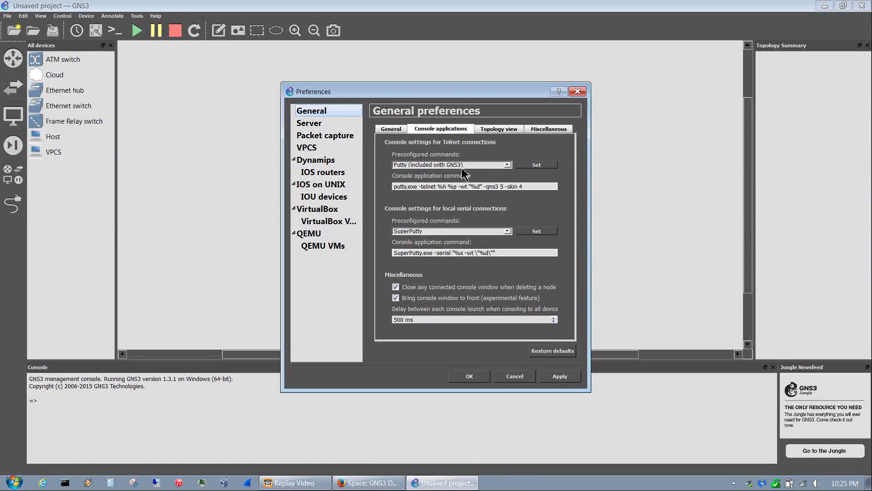
- Set and apply SuperPutty as the Telnet console, then enable 'Draw a rectangle when an item is selected'
left_click(462, 165)
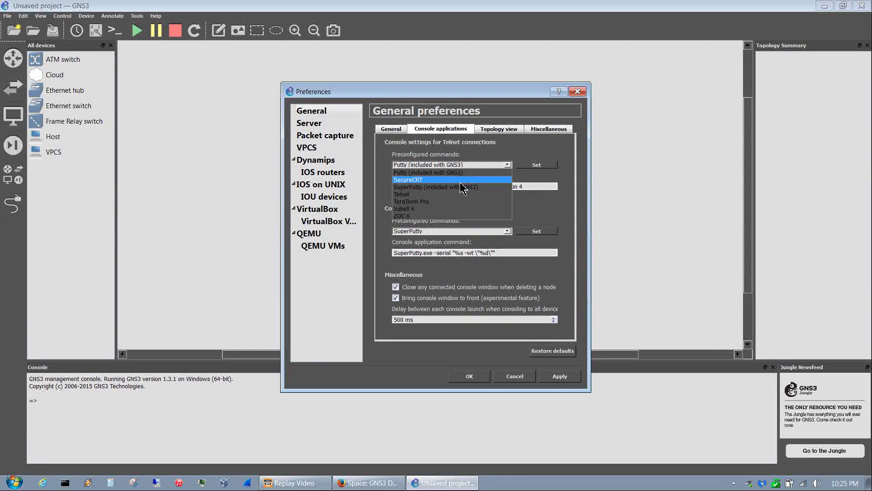
left_click(465, 190)
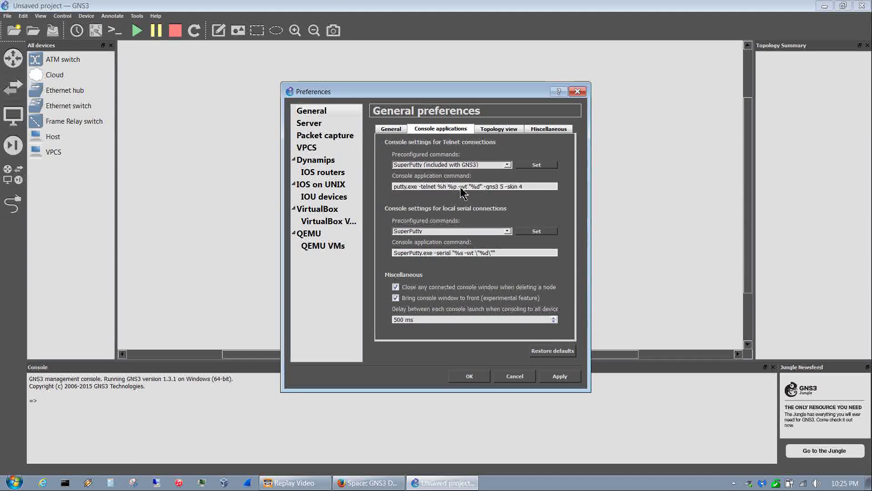
left_click(539, 166)
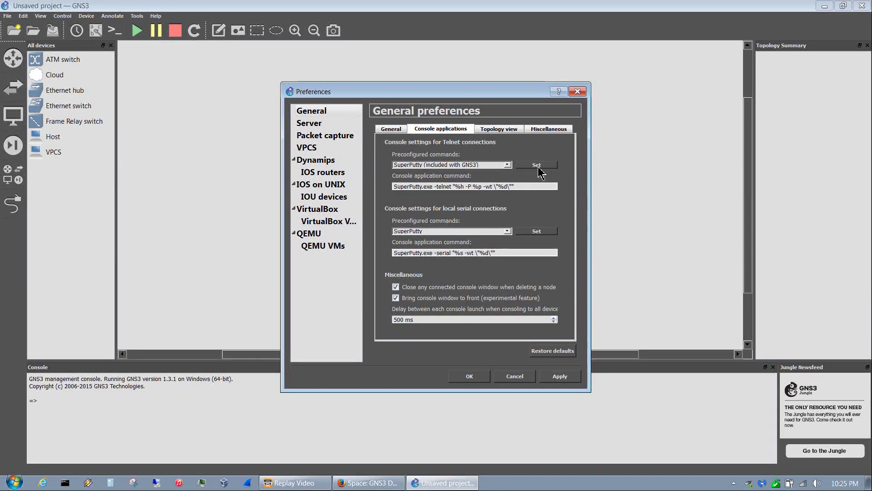
left_click(559, 377)
left_click(500, 131)
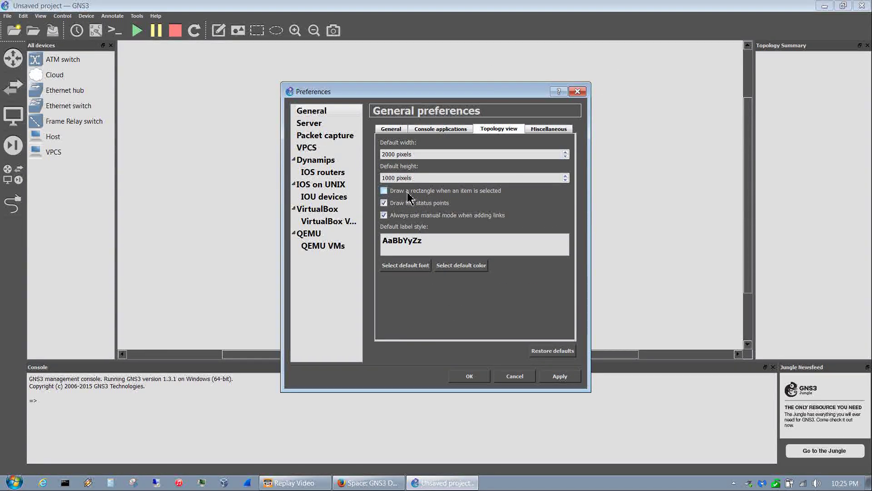
left_click(384, 191)
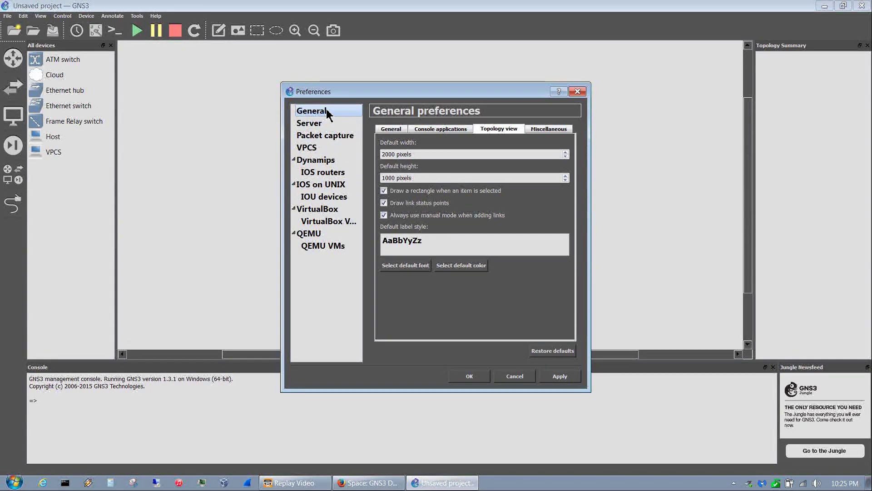
- Allow console connections on any local IP and add remote server 192.168.56.101, port 8000
left_click(313, 125)
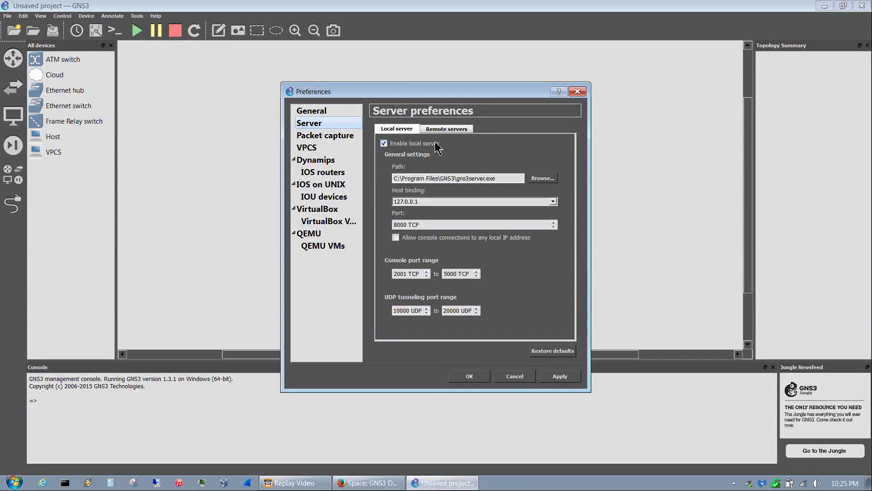
left_click(396, 237)
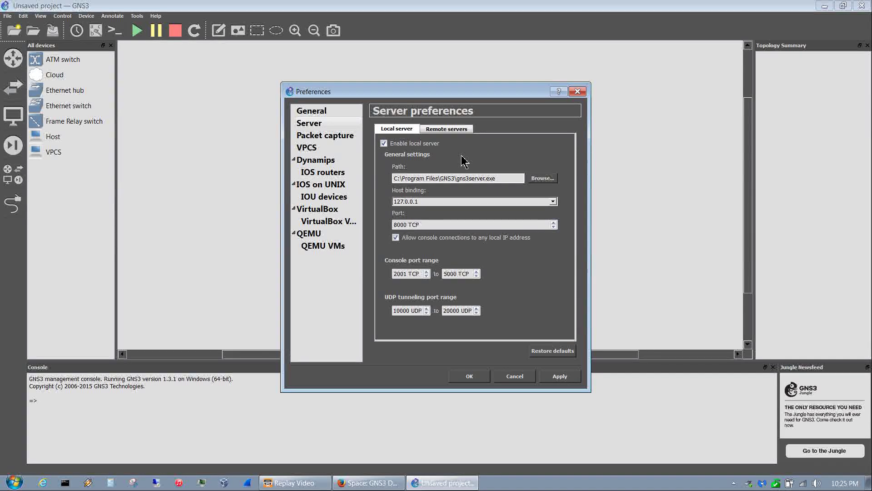
left_click(439, 131)
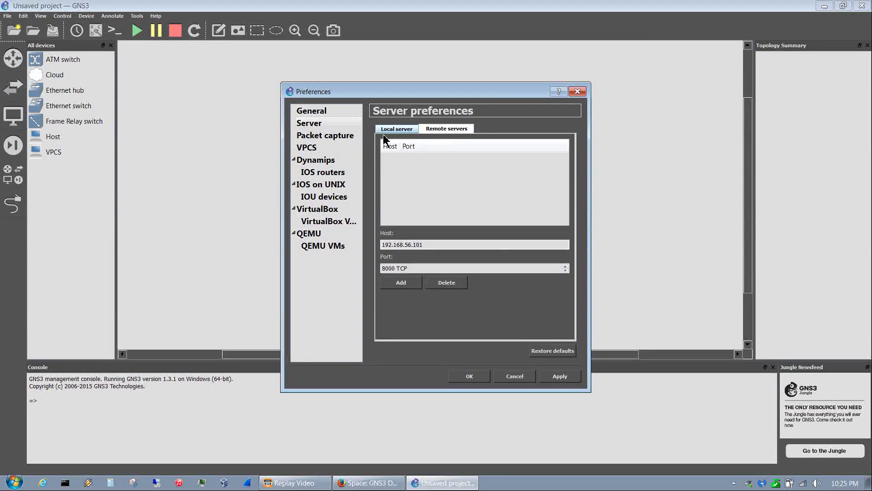
left_click(402, 284)
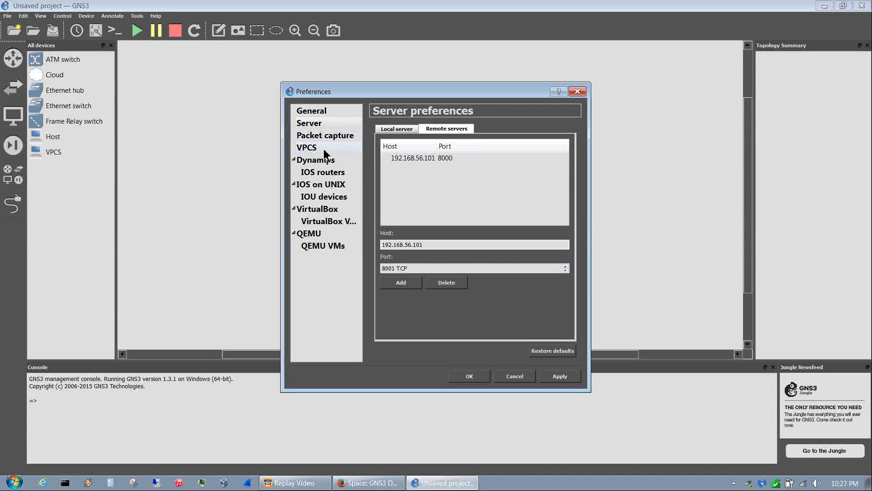
- Start a new IOS router template from the c2600-advipservicesk9-mz.124-15.T8 image
left_click(326, 160)
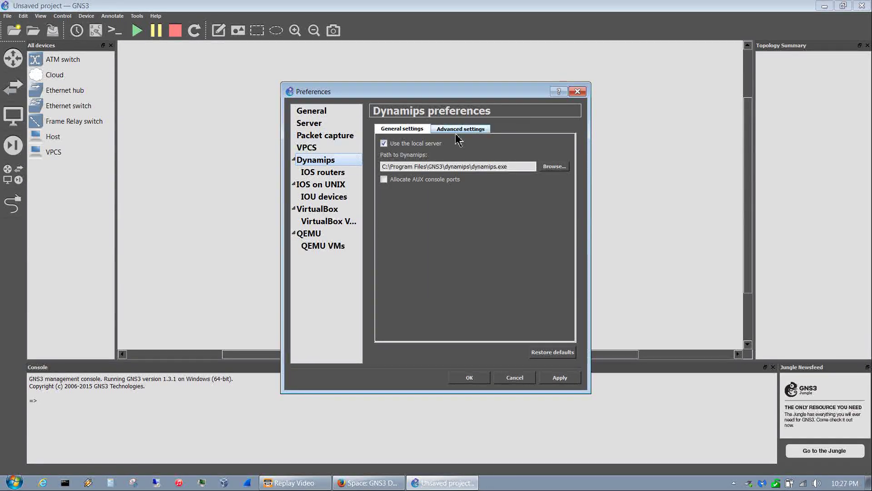
left_click(310, 175)
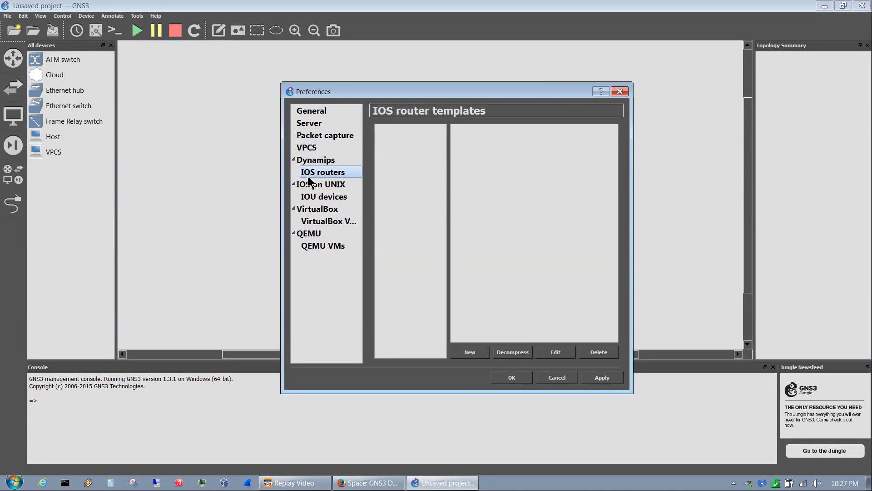
left_click(473, 355)
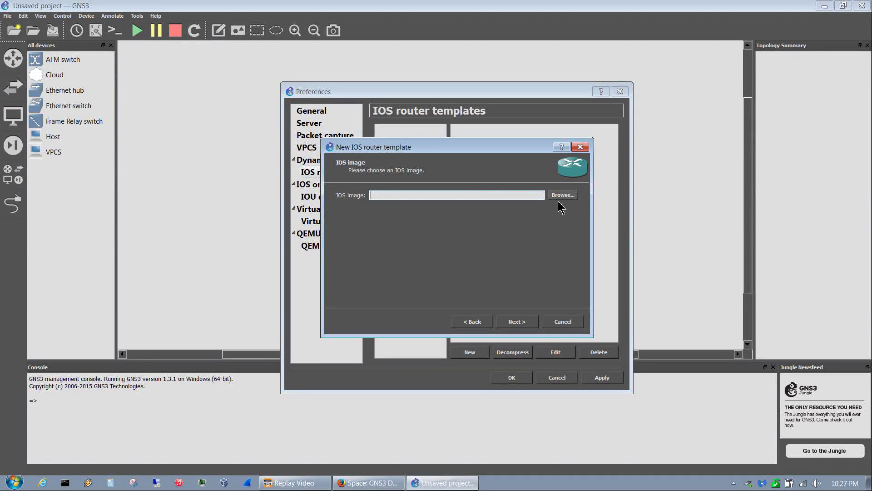
left_click(563, 195)
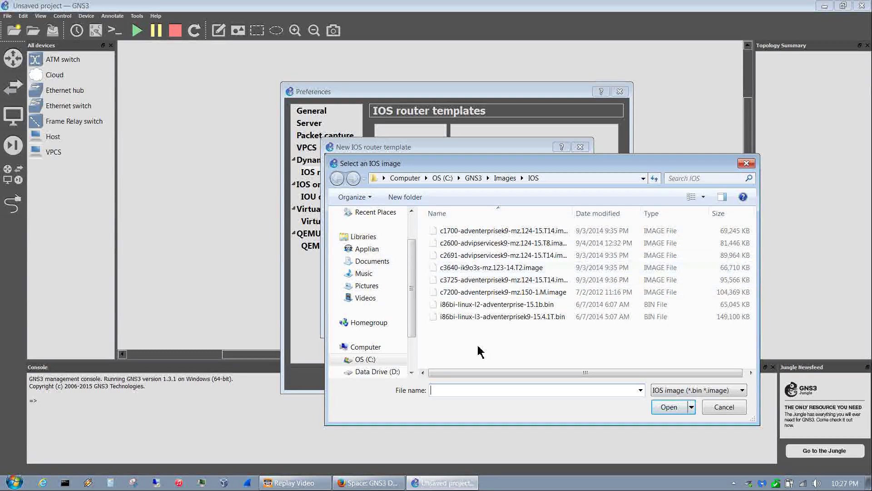
left_click(490, 248)
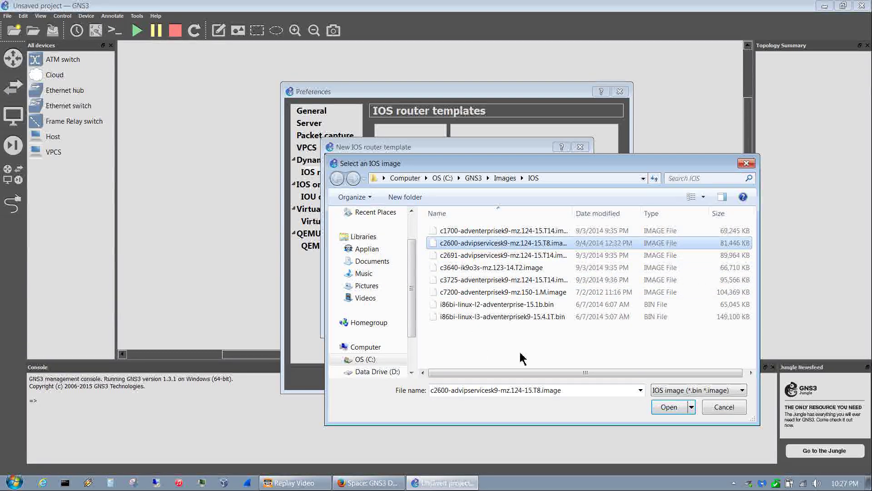
left_click(668, 407)
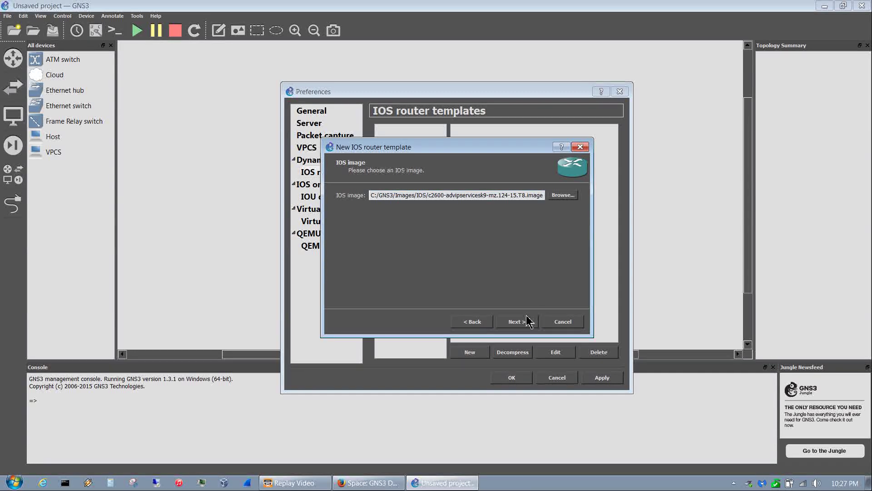
left_click(522, 323)
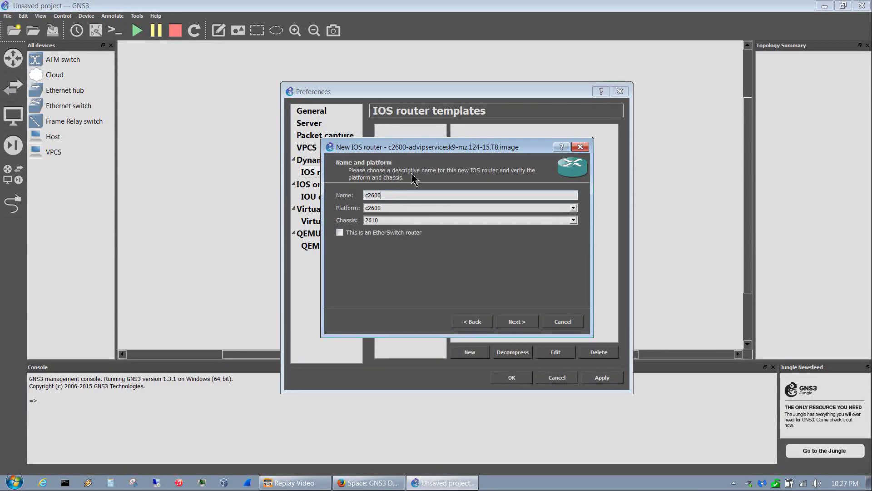
- Keep platform c2600, choose the 2651XM chassis, and open the RAM requirement lookup
left_click(402, 221)
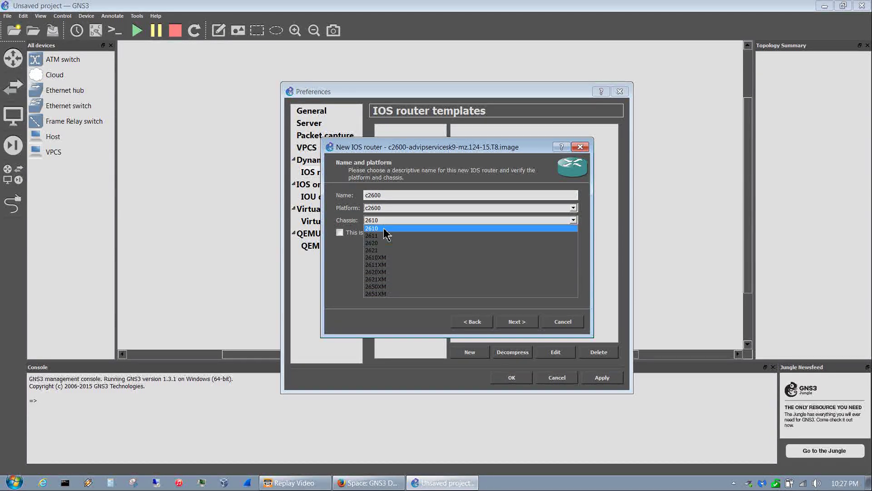
left_click(388, 209)
left_click(388, 216)
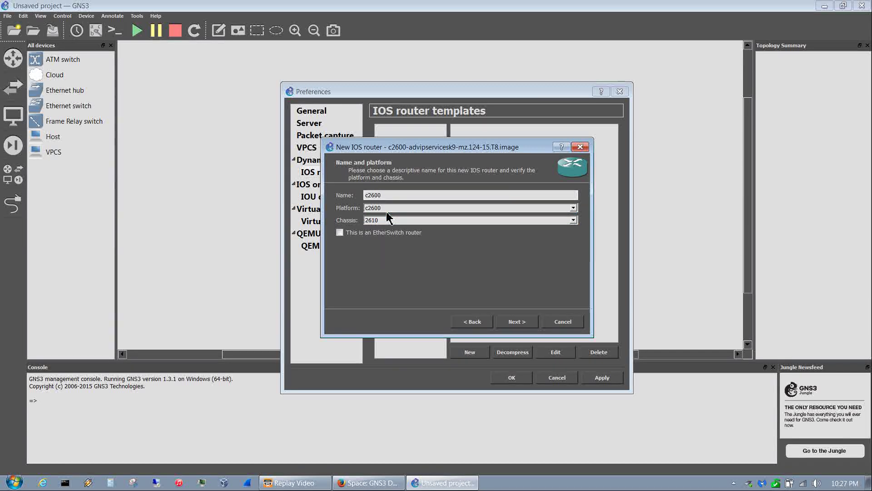
left_click(386, 222)
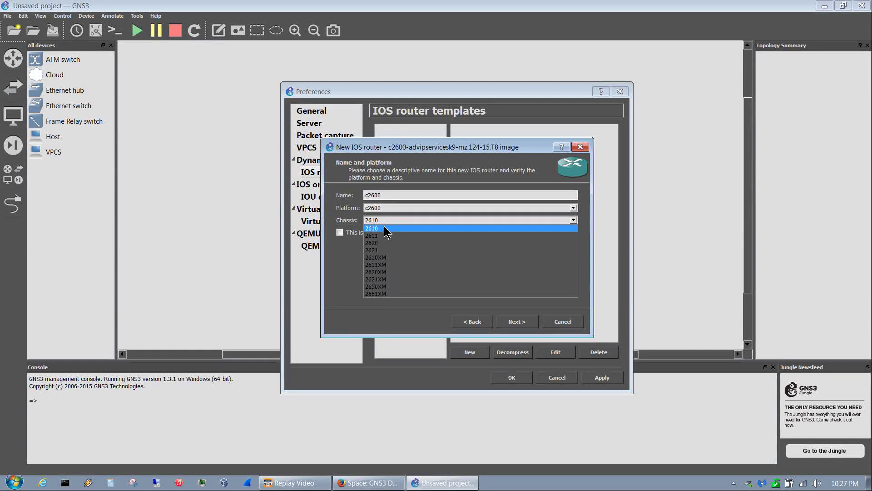
left_click(390, 294)
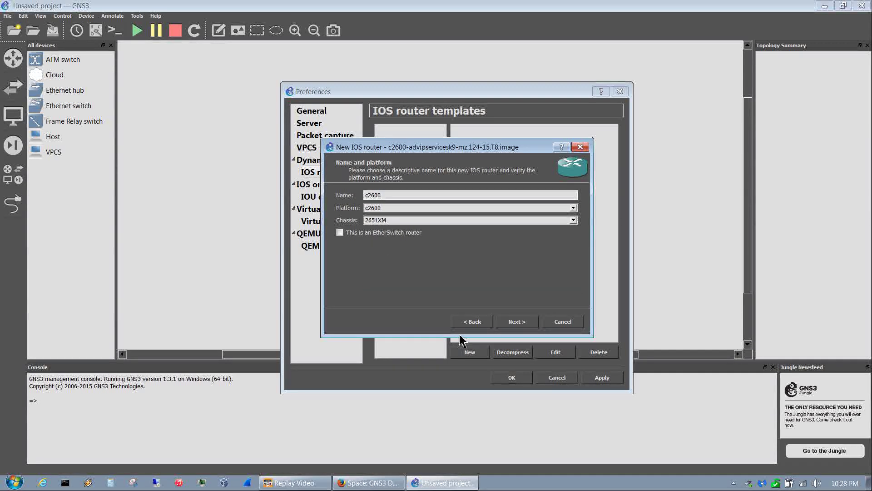
left_click(516, 321)
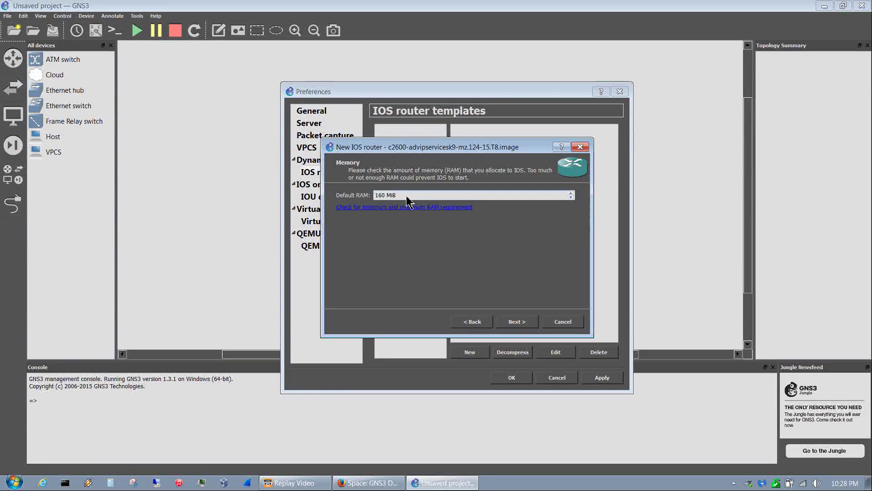
left_click(341, 209)
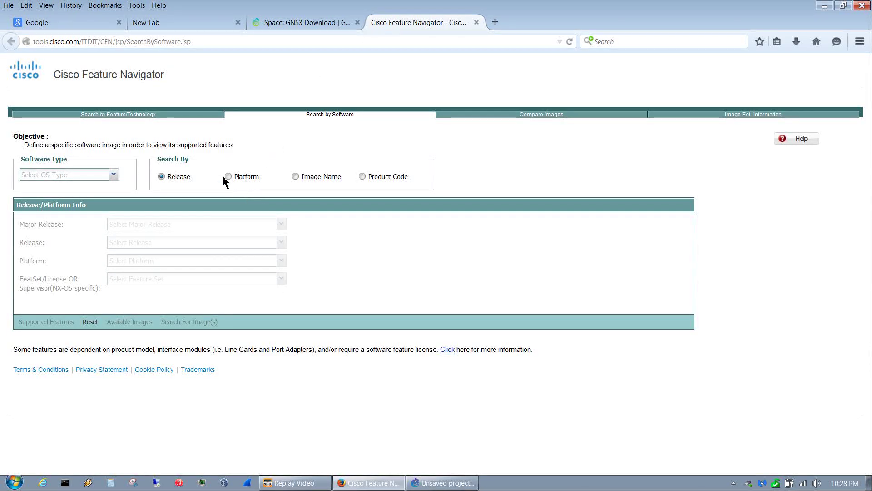
- Set Feature Navigator to search by Platform with IOS software, then close it and minimize Firefox
left_click(227, 177)
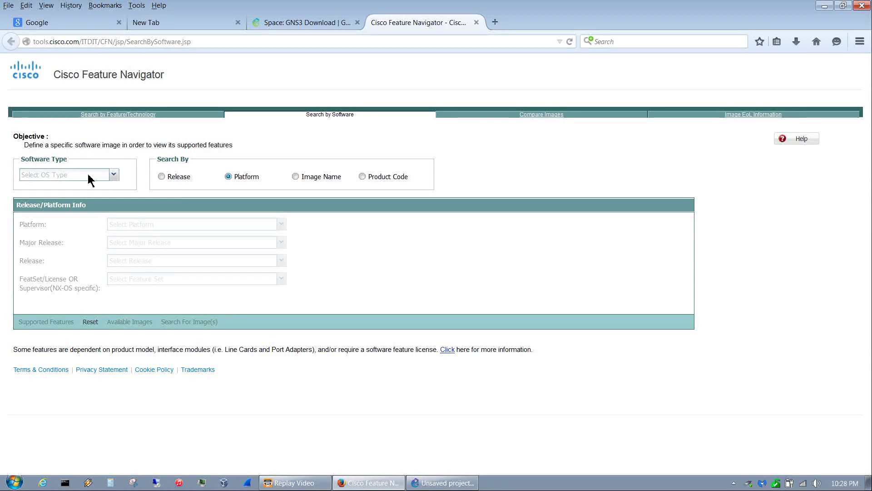
left_click(114, 176)
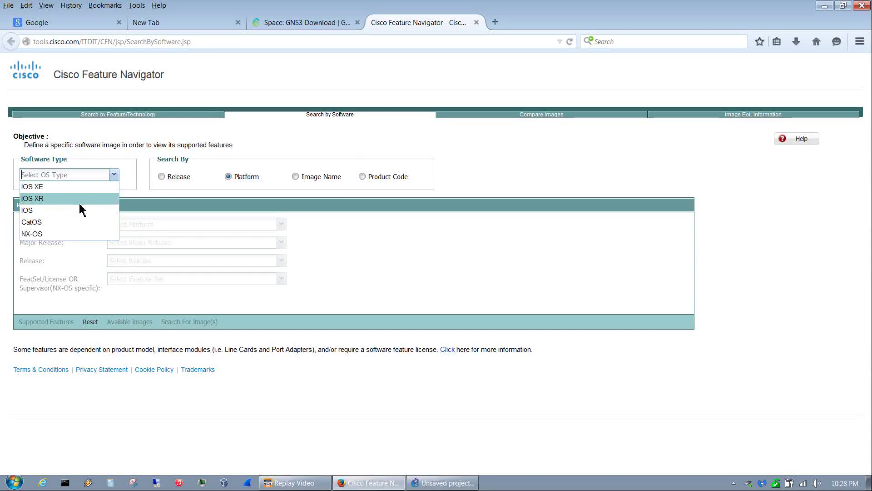
left_click(58, 215)
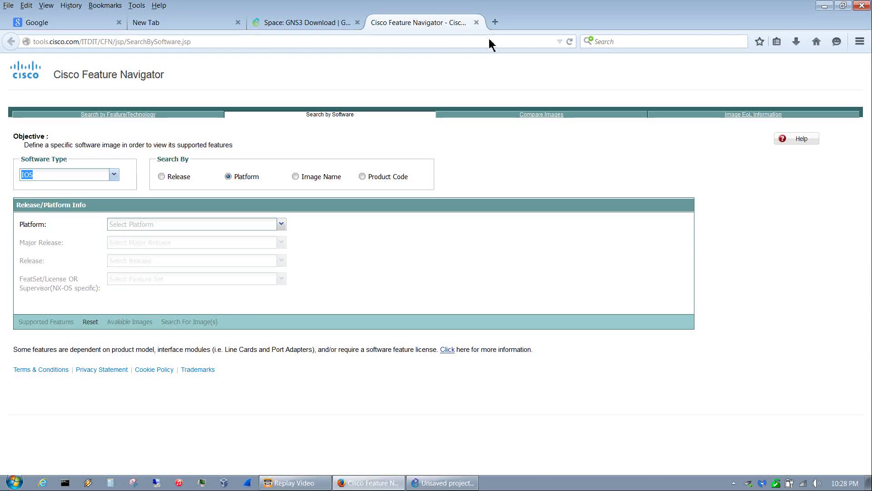
left_click(477, 23)
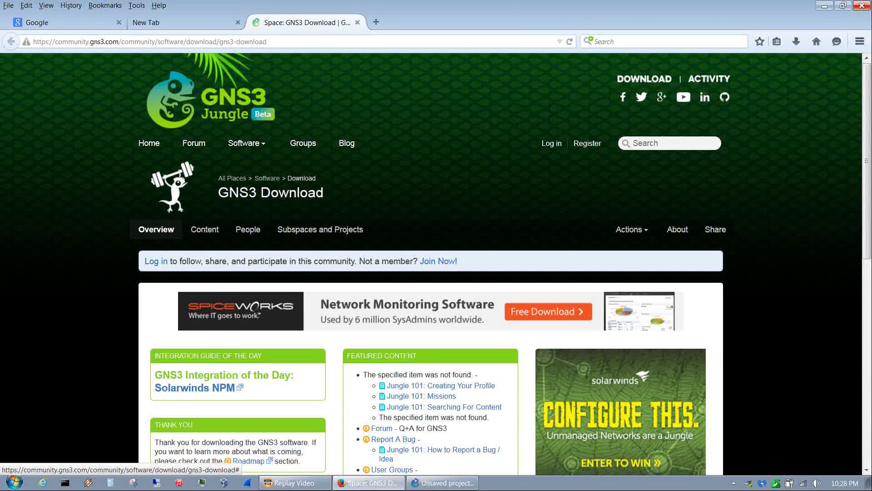
left_click(825, 7)
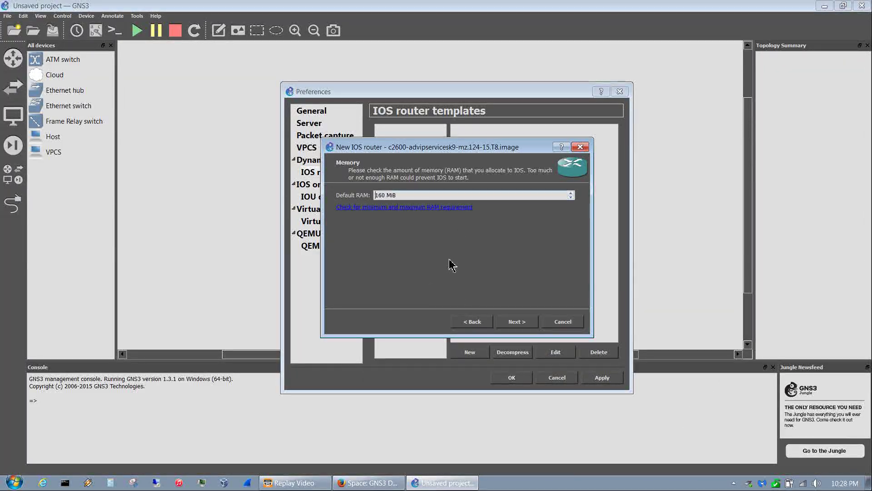
- Accept 160 MiB RAM, keep C2600-MB-2FE in slot 0, leave slot 1 empty, add WIC-2T to wic 0
left_click(521, 322)
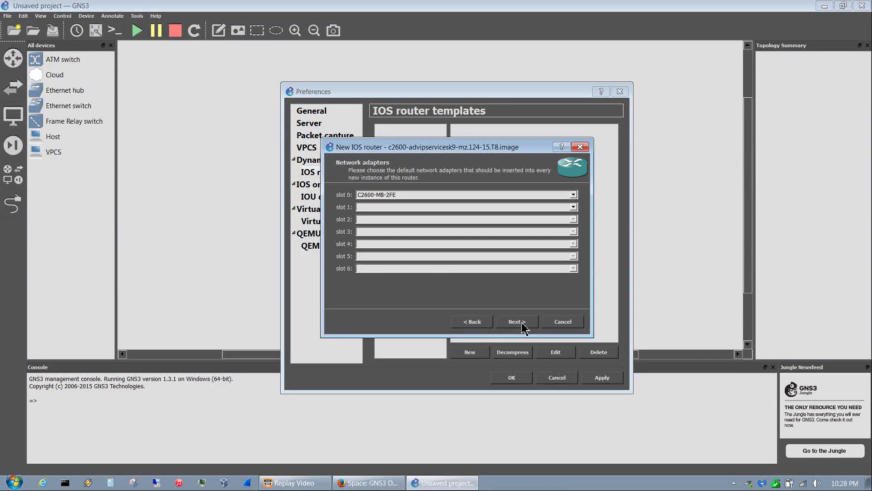
left_click(382, 195)
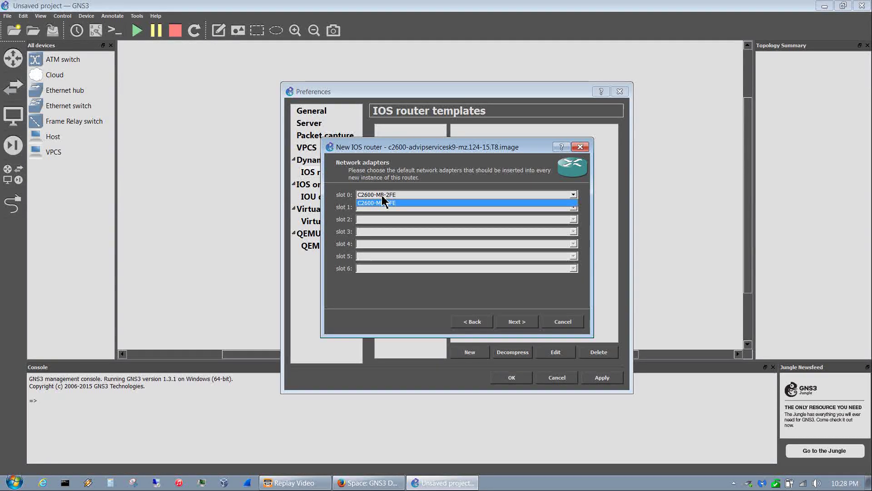
left_click(381, 219)
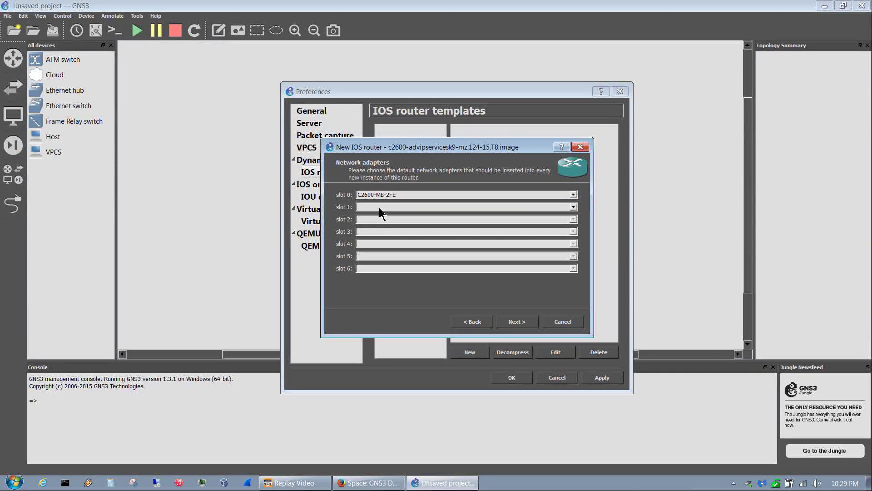
left_click(380, 208)
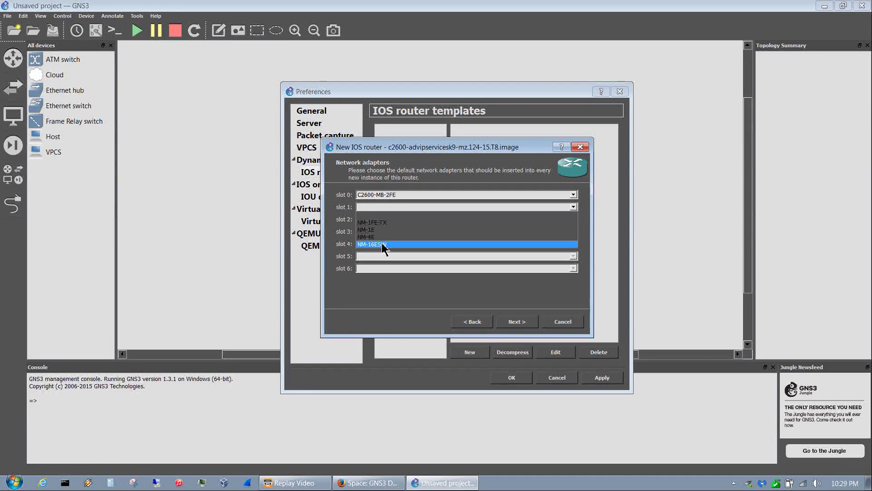
left_click(427, 304)
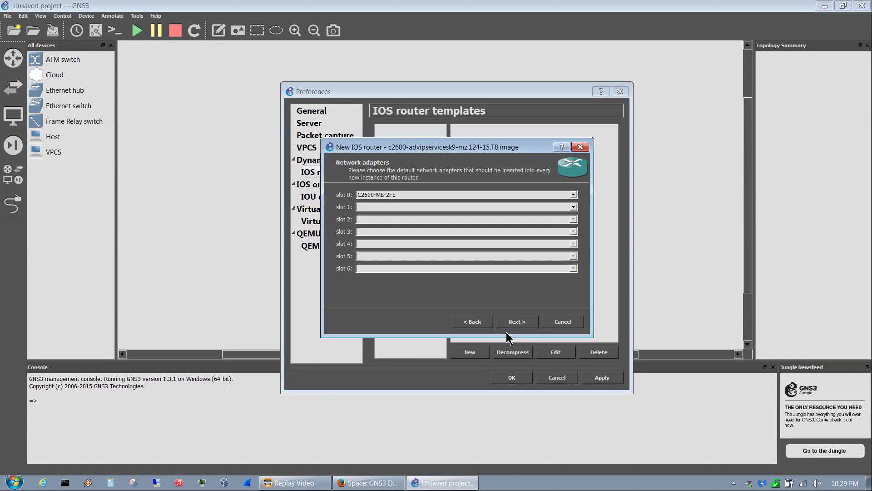
left_click(512, 324)
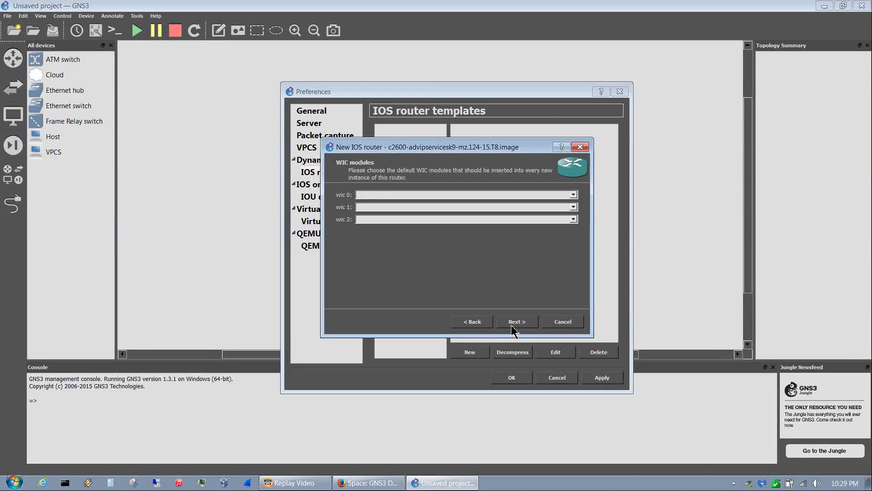
left_click(384, 195)
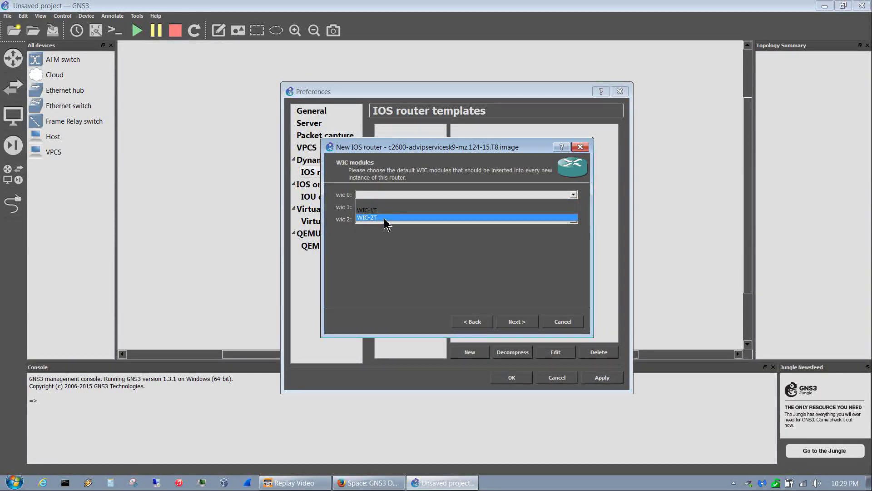
left_click(385, 219)
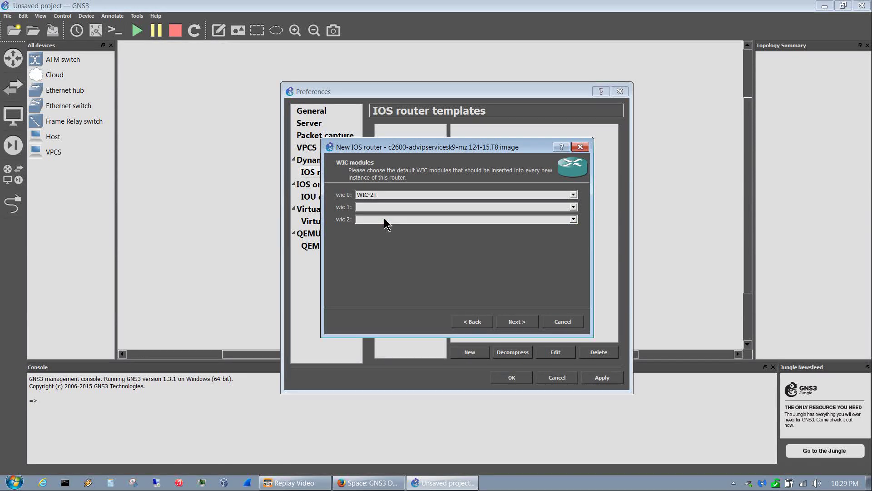
left_click(524, 324)
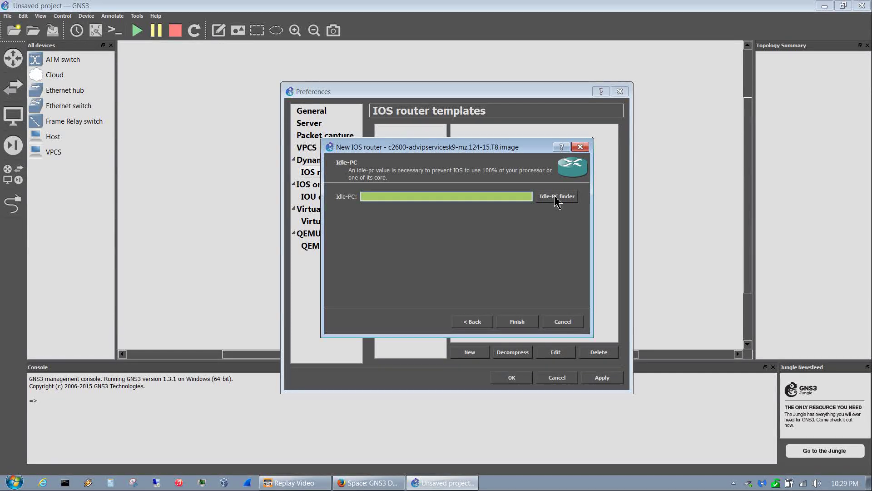
- Find and accept Idle-PC value 0x826589a0, then finish the c2600 router template
left_click(557, 198)
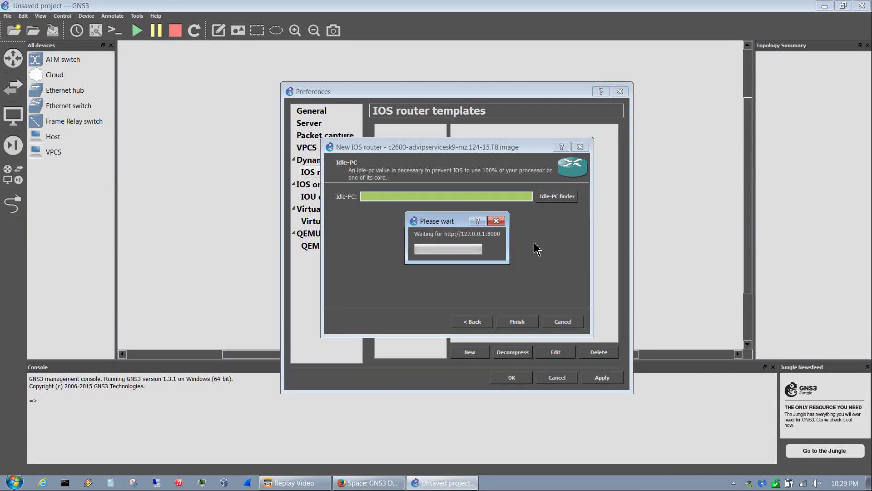
left_click(199, 485)
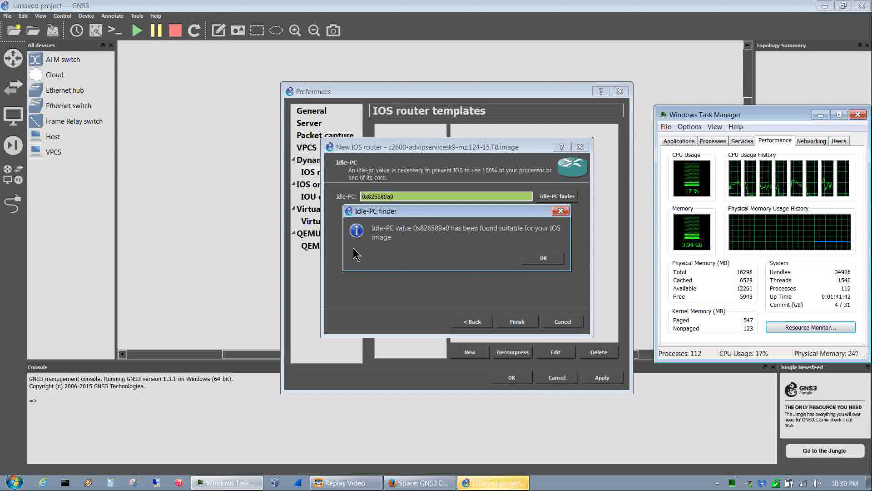
left_click(551, 261)
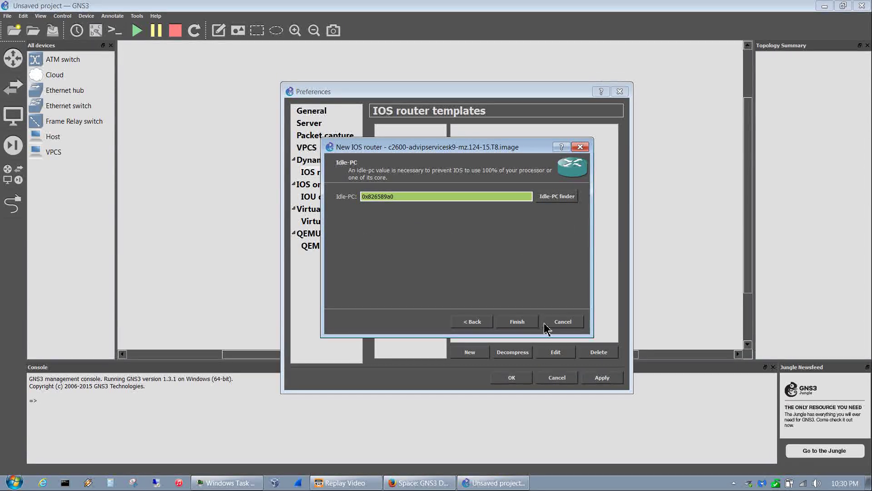
left_click(515, 325)
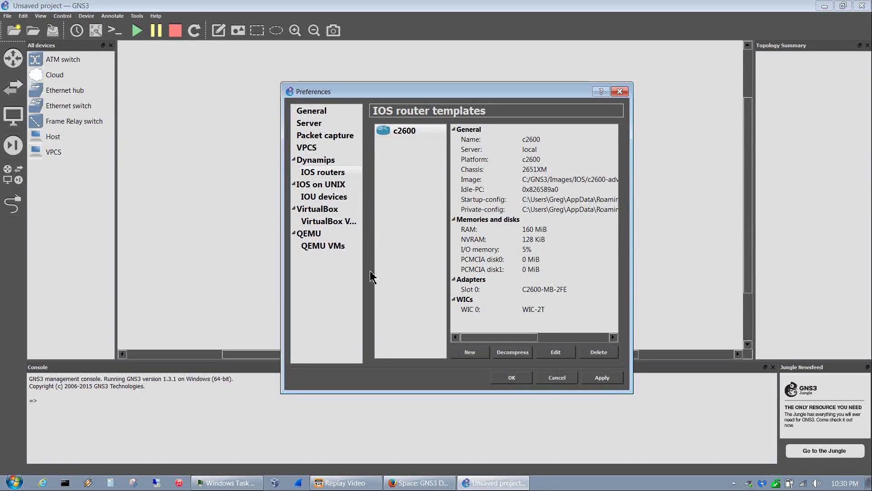
- Under IOS on UNIX, point the IOURC licence file to C:\GNS3\Images\iourc.txt
left_click(349, 185)
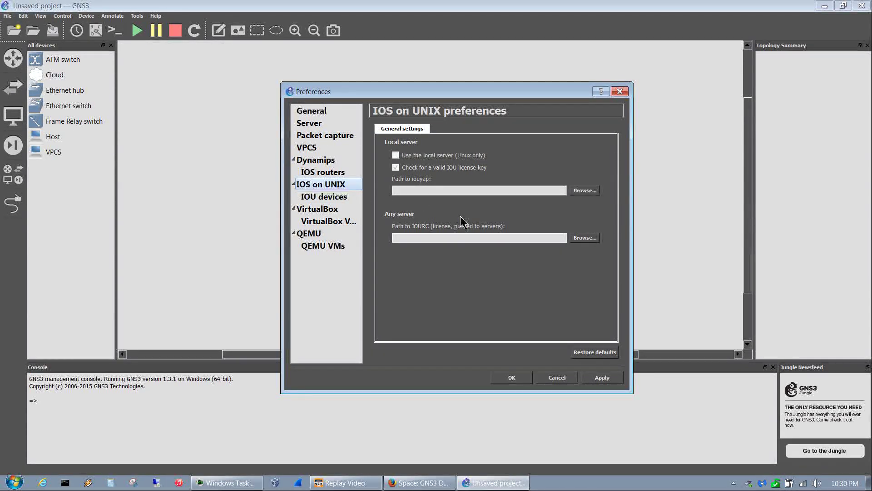
left_click(586, 238)
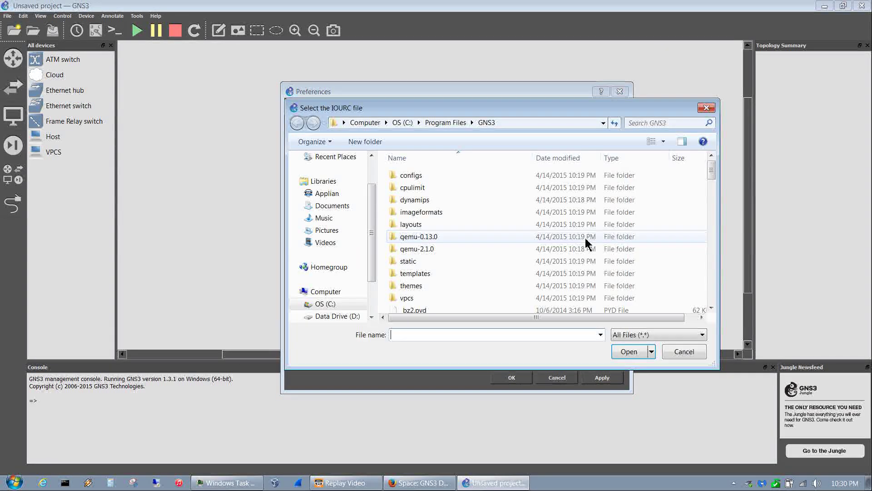
scroll(369, 293, "down", 2)
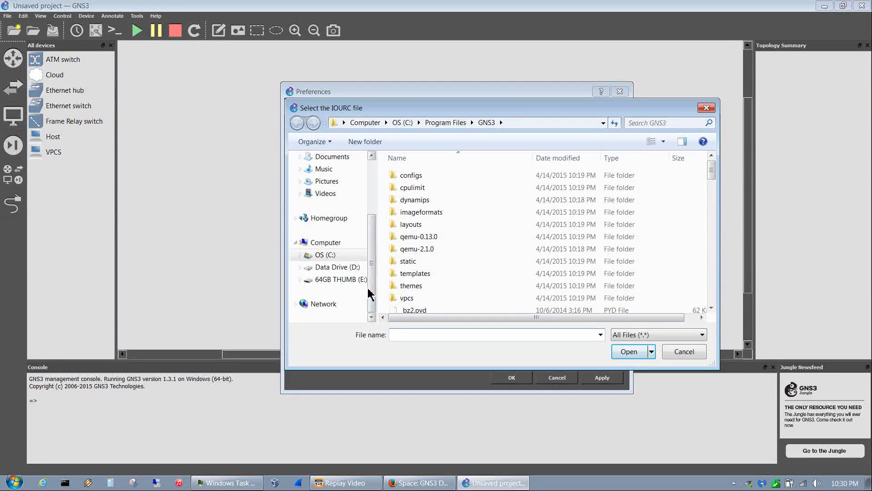
left_click(326, 255)
left_click(419, 203)
double_click(419, 202)
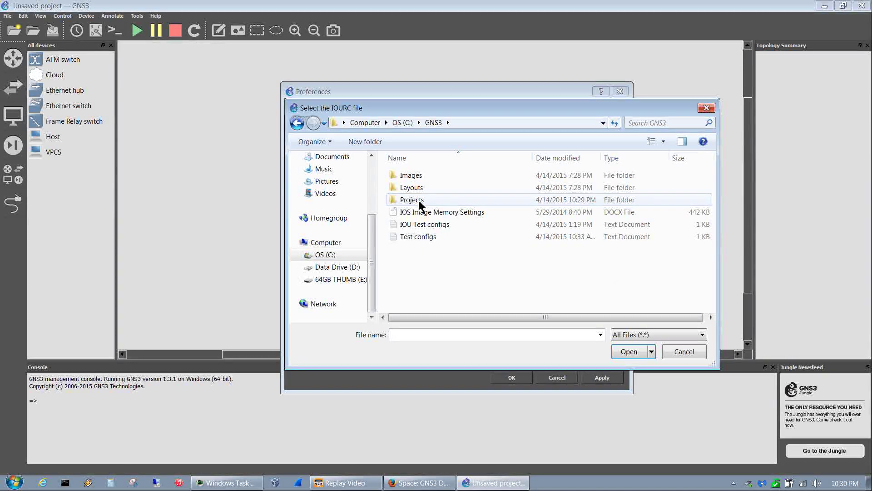
double_click(411, 177)
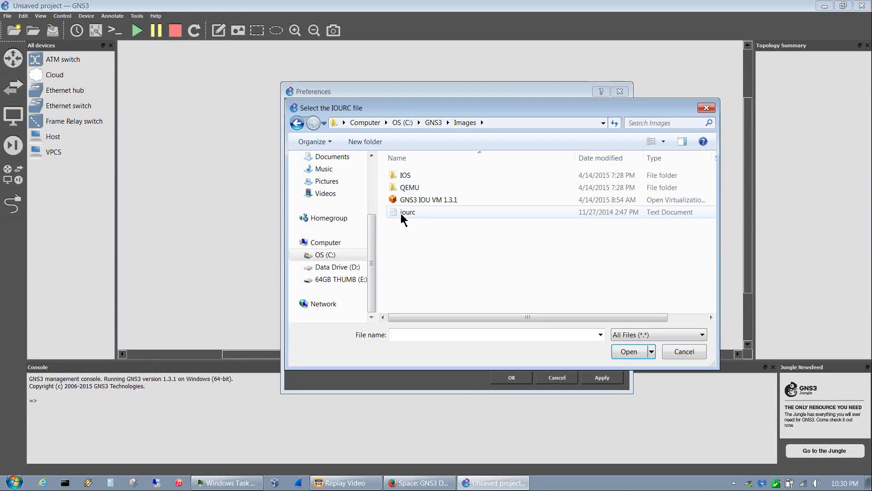
double_click(416, 215)
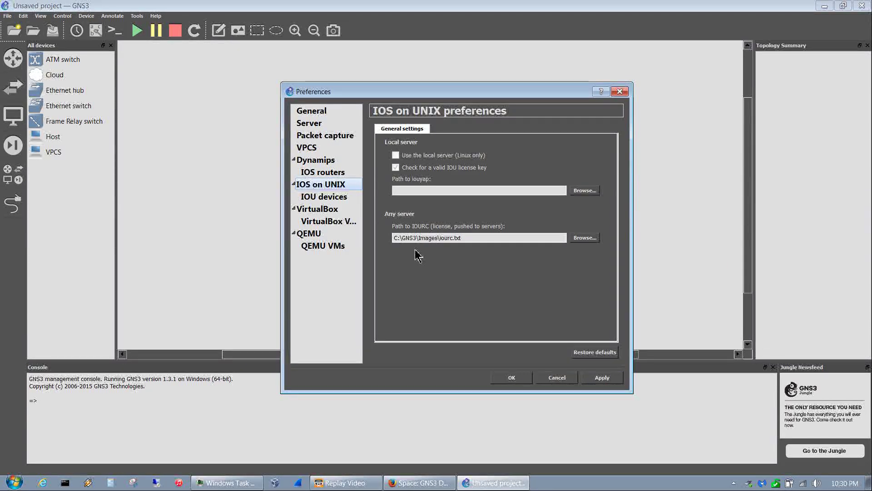
left_click(602, 378)
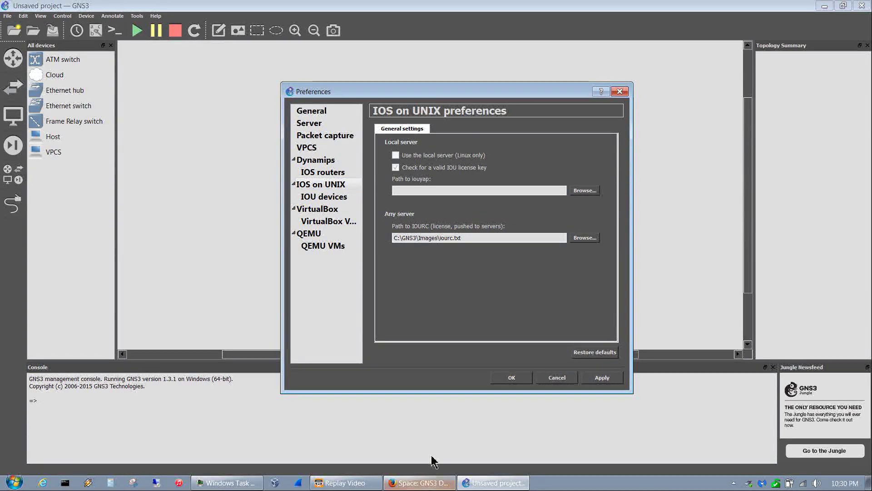
- In VirtualBox, import GNS3 IOU VM 1.3.1.ova from C:\GNS3\Images and proceed to its settings
left_click(275, 482)
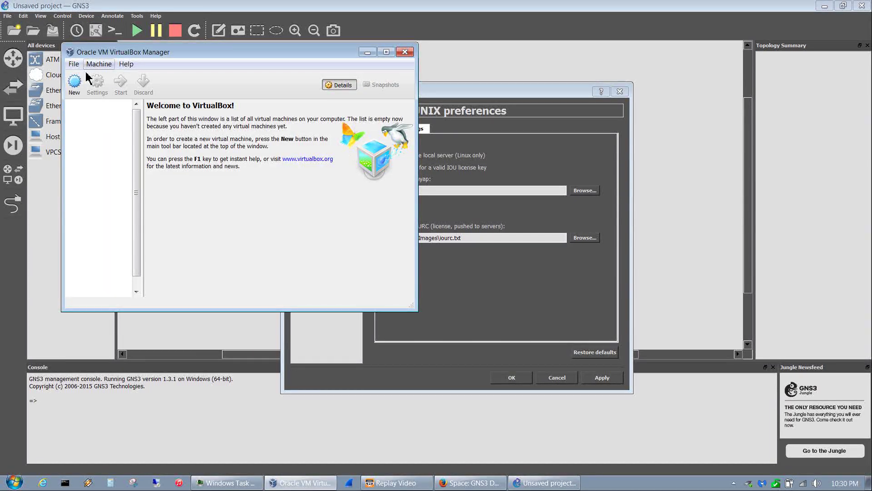
left_click(71, 66)
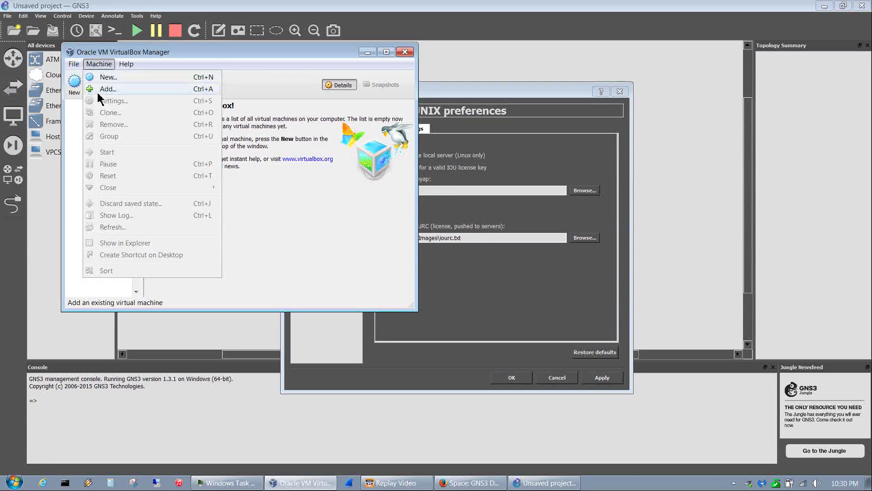
left_click(77, 90)
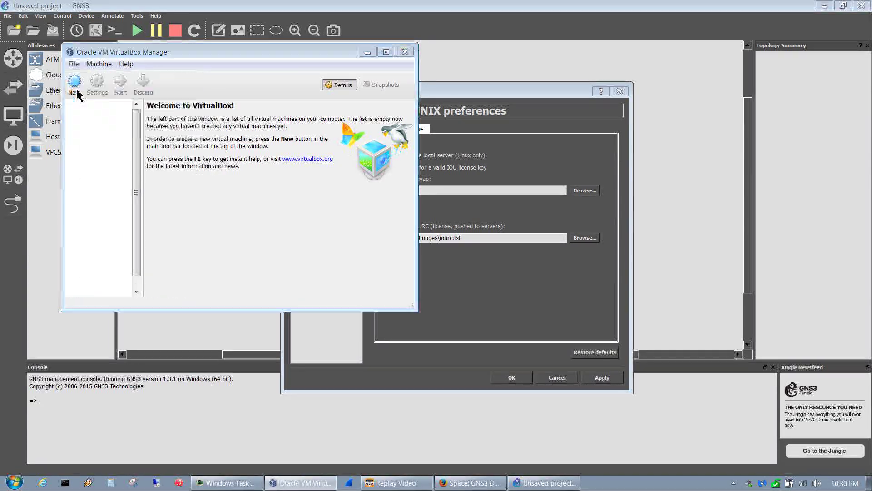
left_click(359, 145)
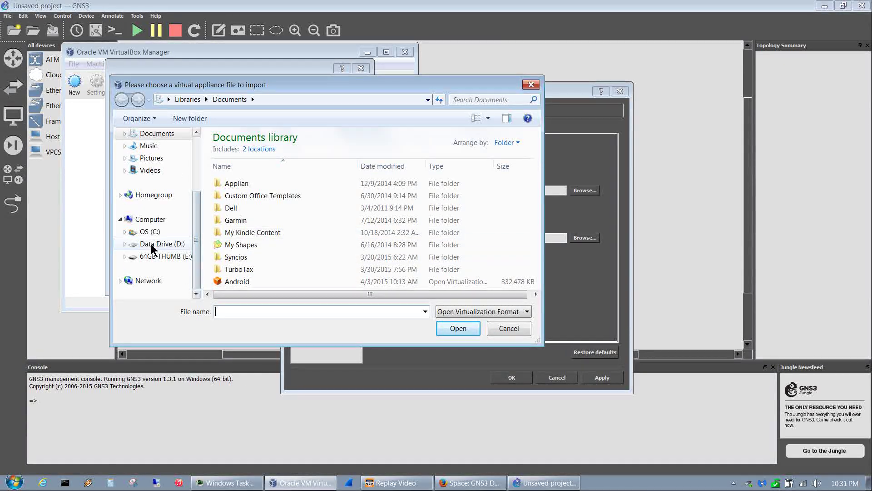
left_click(151, 231)
double_click(245, 177)
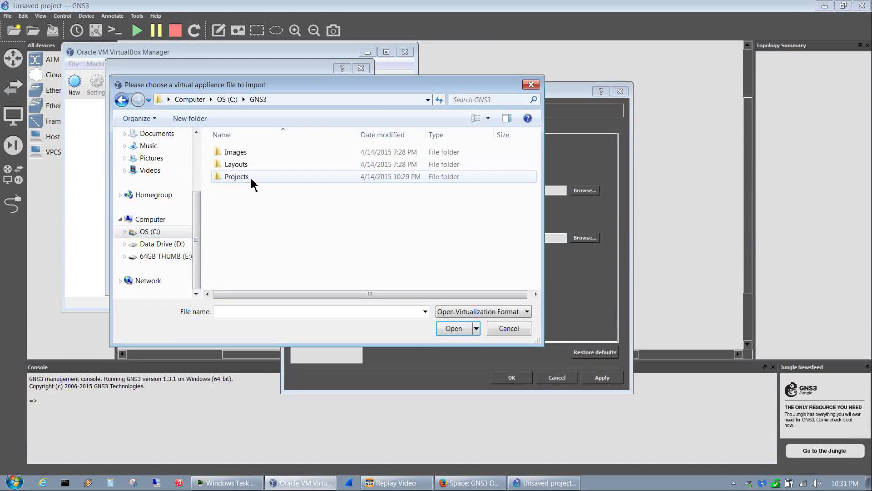
double_click(251, 155)
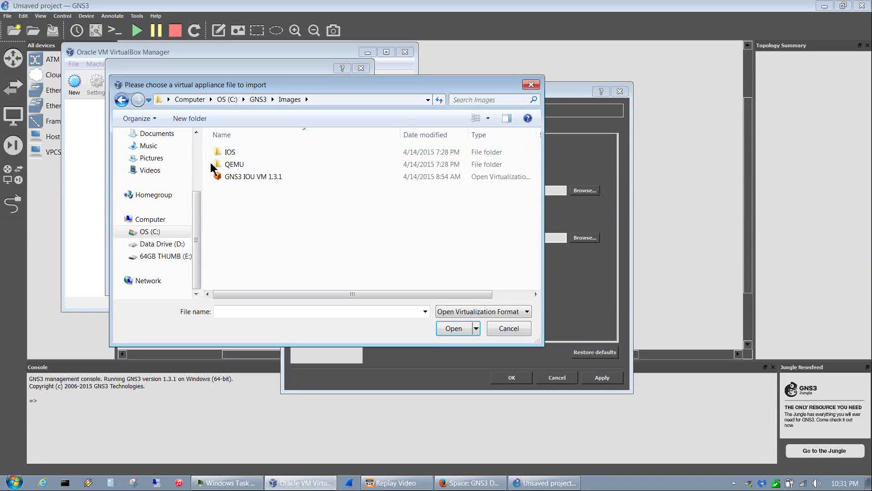
left_click(245, 178)
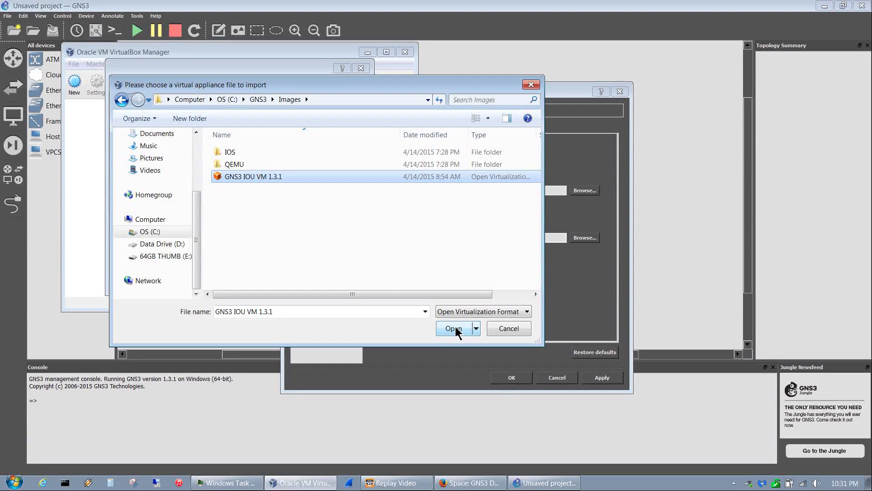
left_click(454, 329)
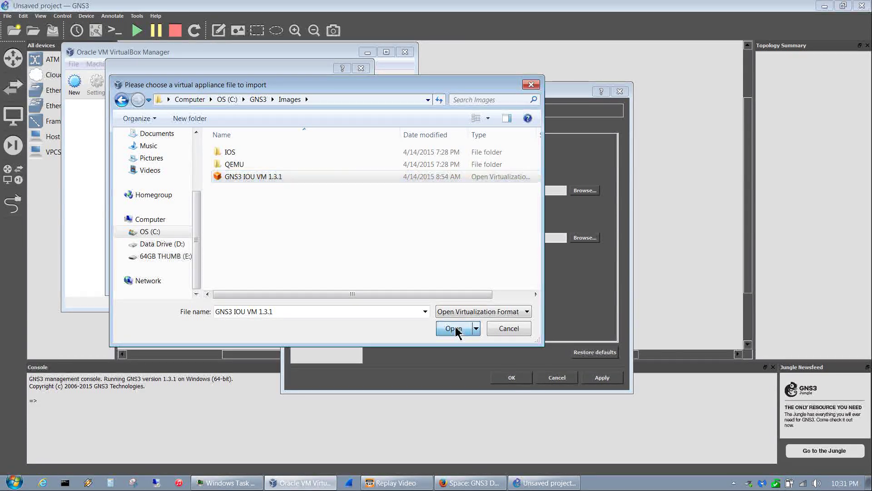
left_click(295, 282)
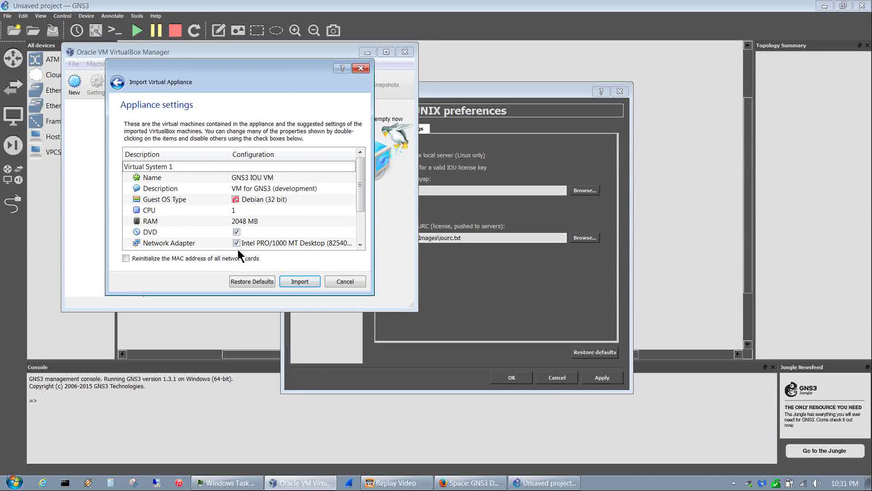
- Import the GNS3 IOU VM appliance and start it; boot fails with vboxnet0 not found
left_click(300, 282)
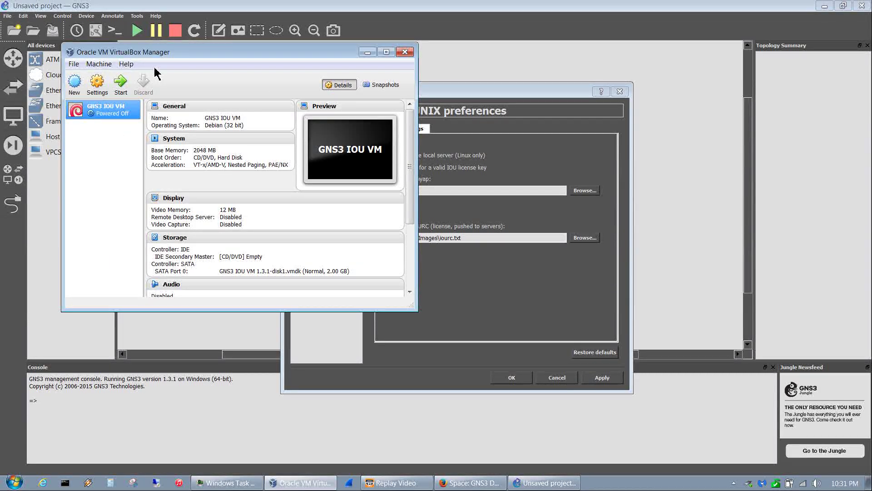
left_click(121, 86)
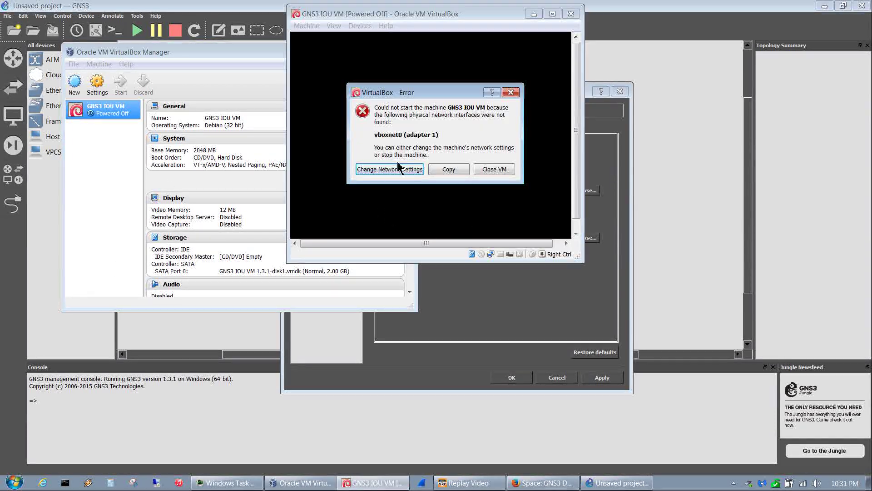
- Put adapter 1 on the Host-only Adapter, boot the IOU VM to login, and minimize its windows
left_click(366, 175)
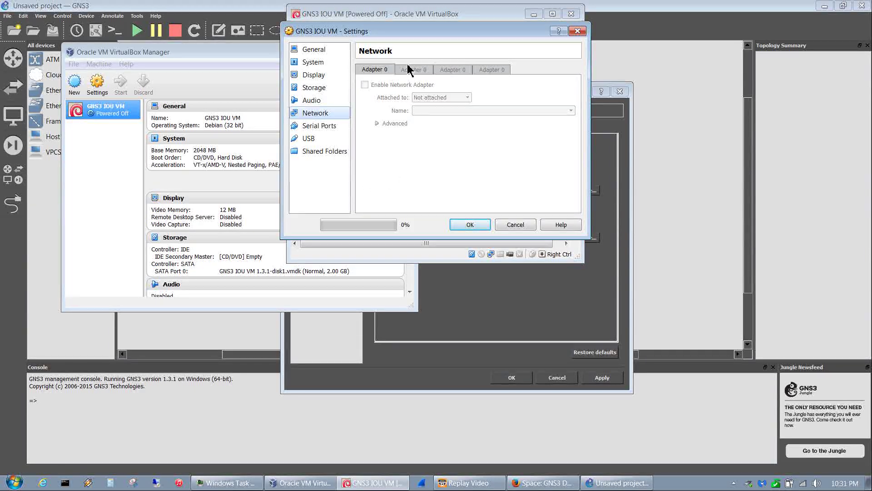
left_click(468, 226)
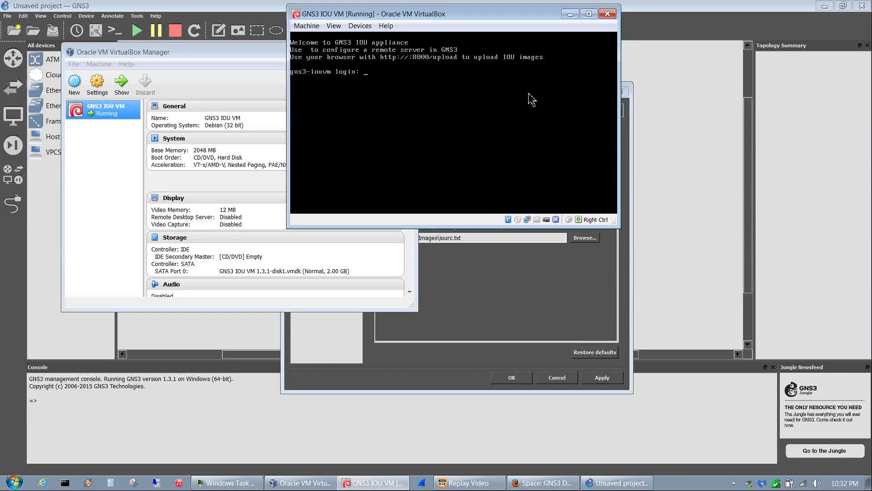
left_click(570, 14)
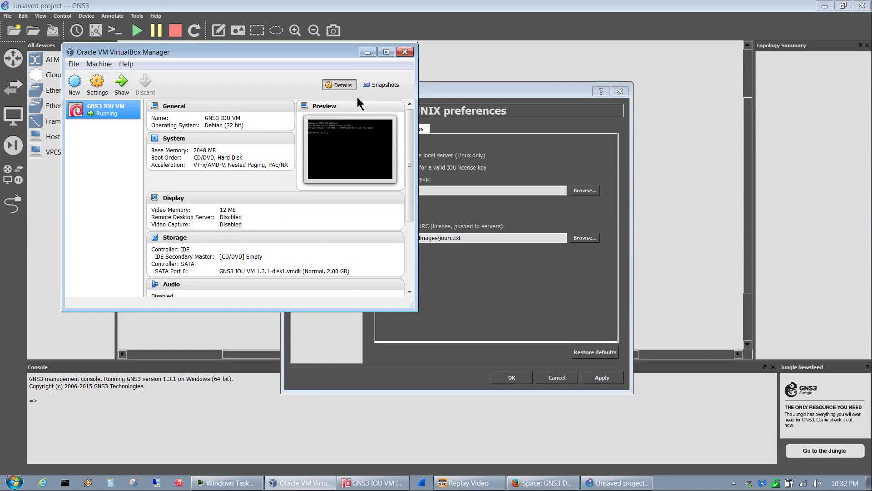
left_click(367, 52)
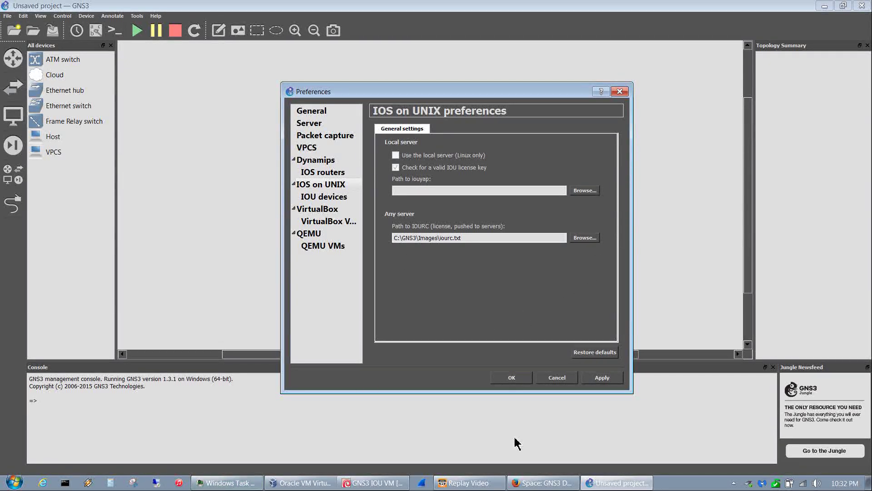
left_click(543, 483)
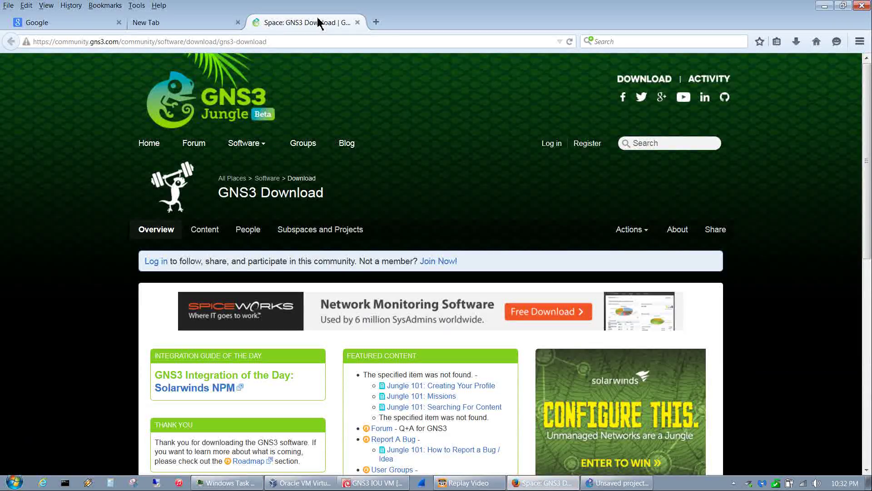
- Load the GNS3 VM upload page 192.168.56.101:8000/upload in a new tab
left_click(165, 24)
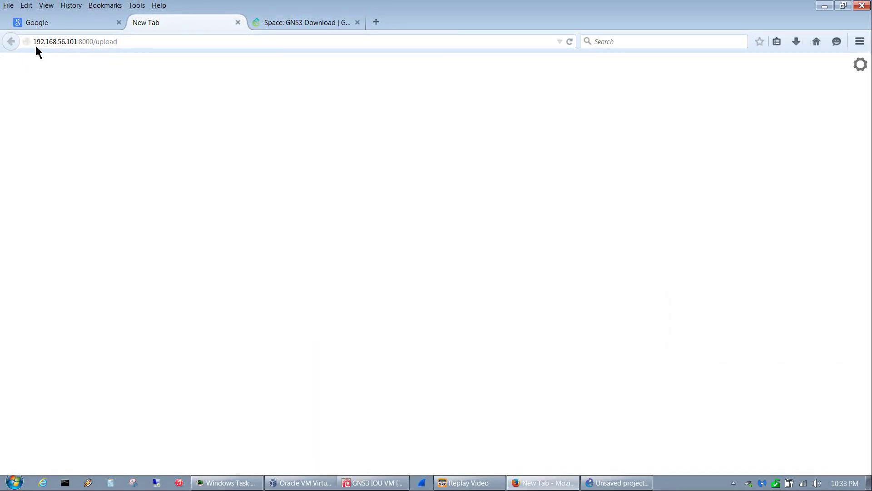
left_click(130, 42)
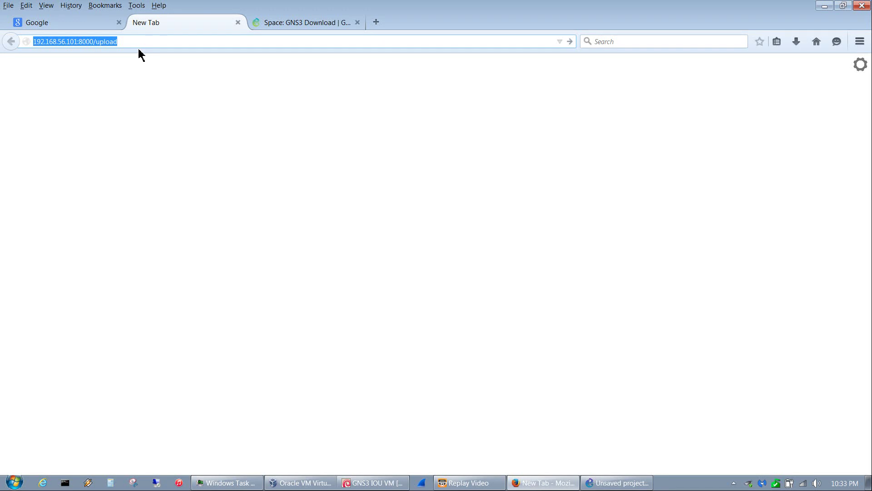
key("Return")
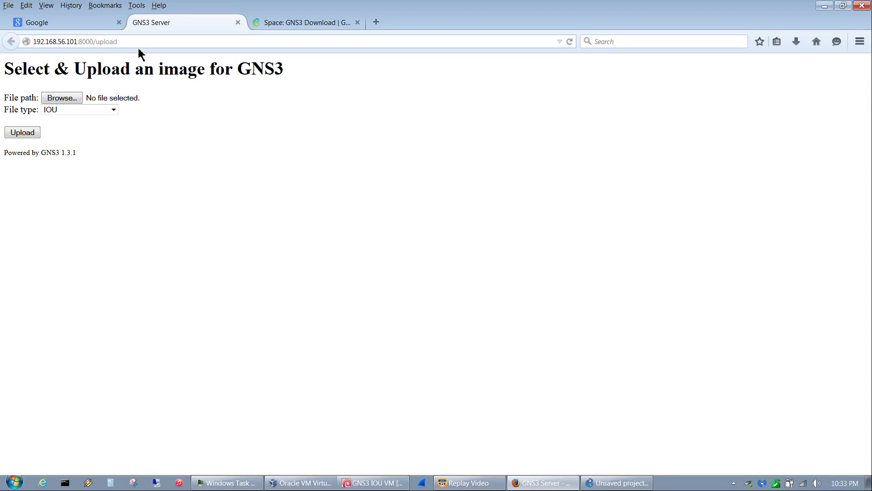
- Upload the iourc file from the Images folder with File type IOU licence (iourc)
left_click(113, 111)
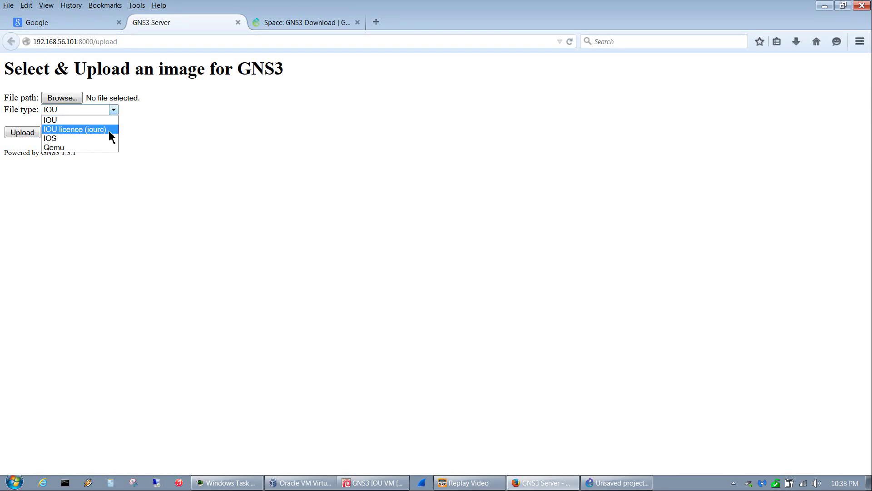
left_click(66, 134)
left_click(66, 98)
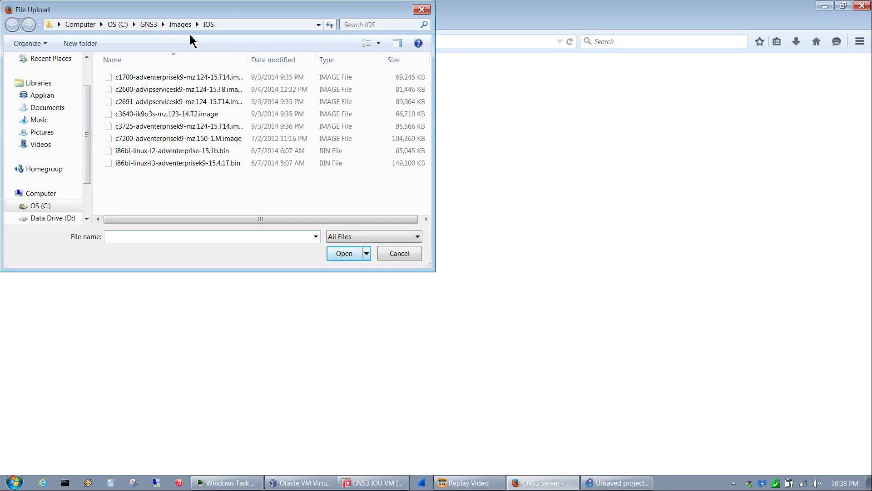
left_click(175, 25)
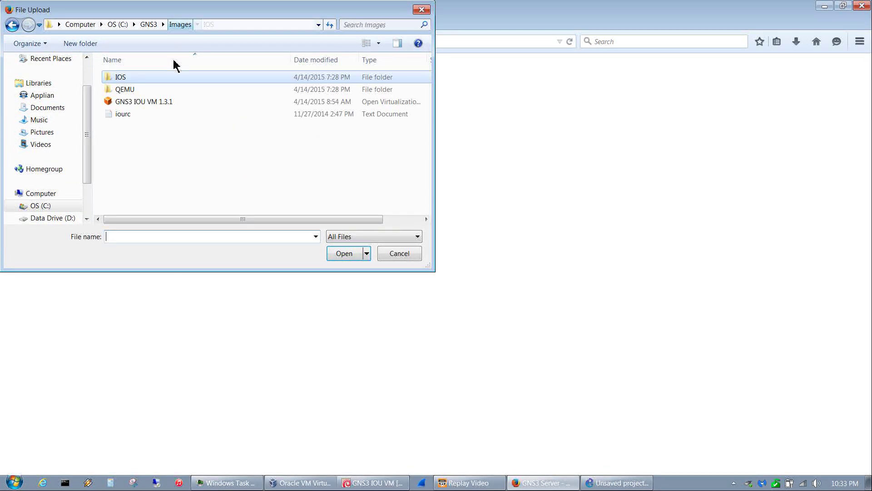
left_click(128, 119)
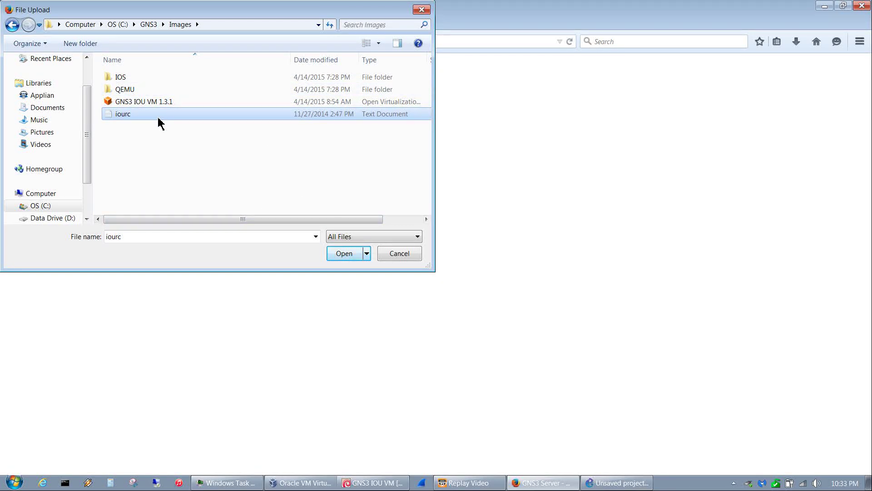
left_click(345, 257)
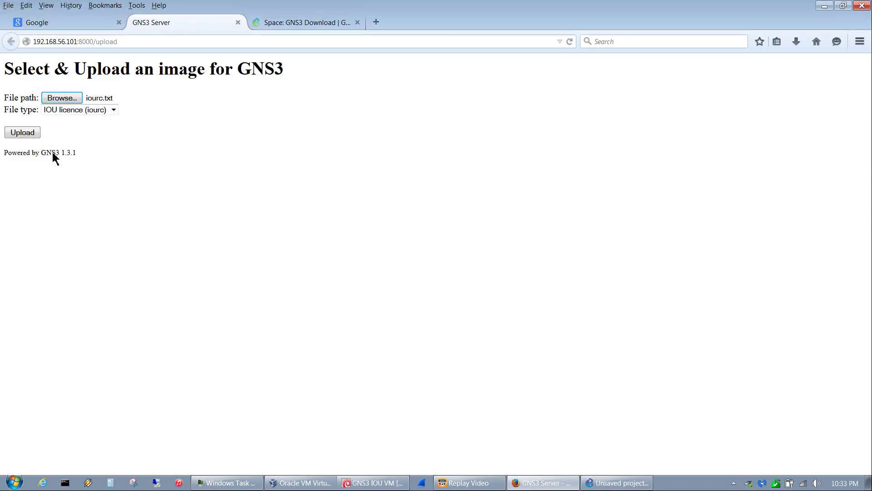
left_click(25, 133)
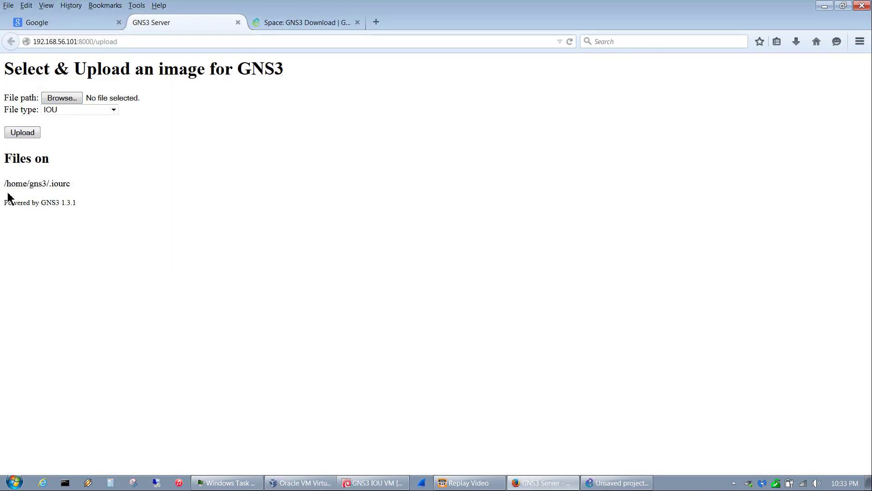
left_click(61, 98)
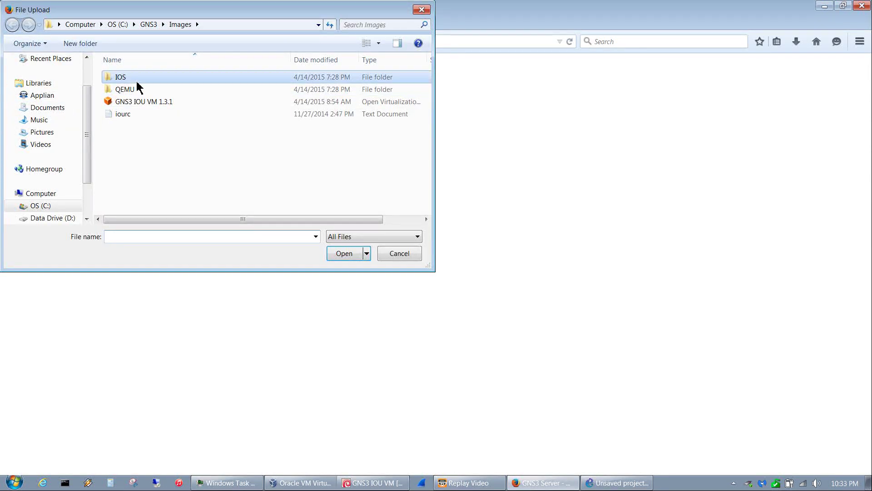
- Upload i86bi-linux-l2-adventerprise-15.1b.bin from the IOS folder and copy its uploaded path
double_click(138, 81)
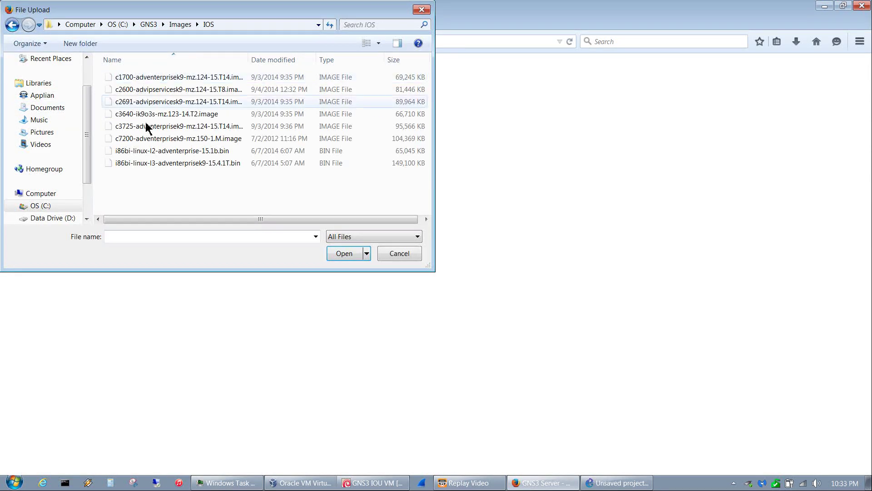
left_click(173, 157)
left_click(353, 250)
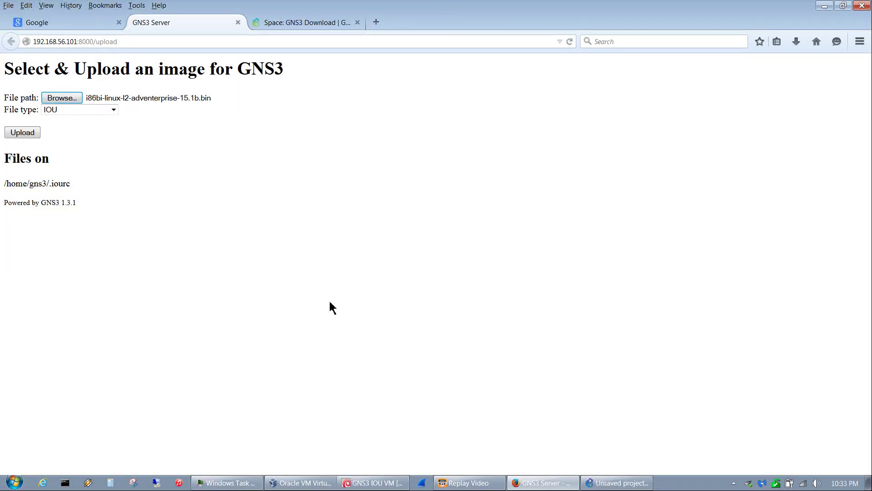
left_click(23, 134)
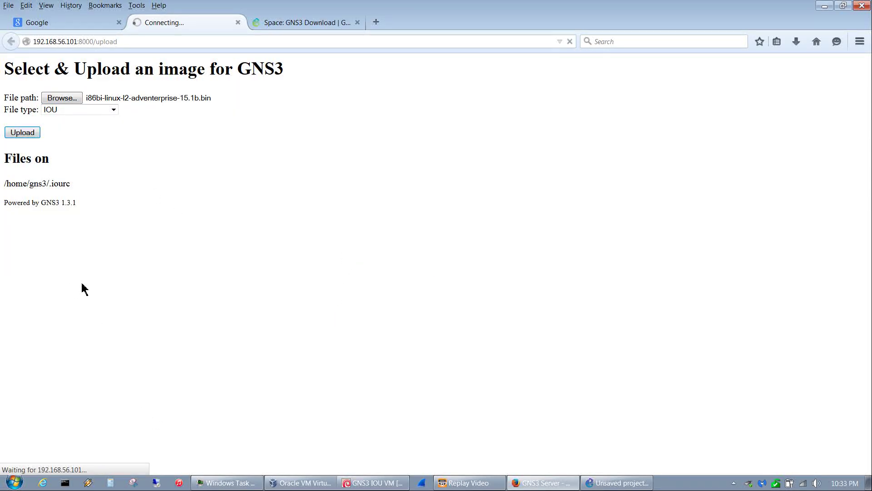
left_click_drag(264, 184, 5, 184)
right_click(24, 186)
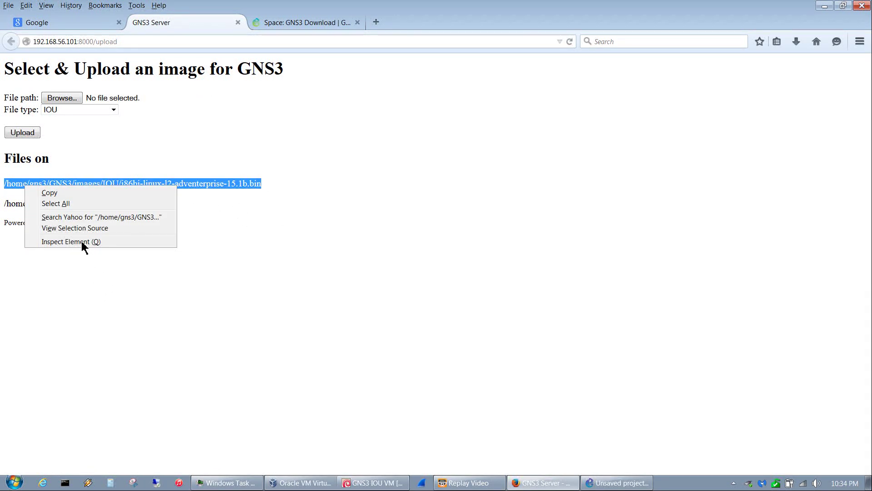
left_click(69, 196)
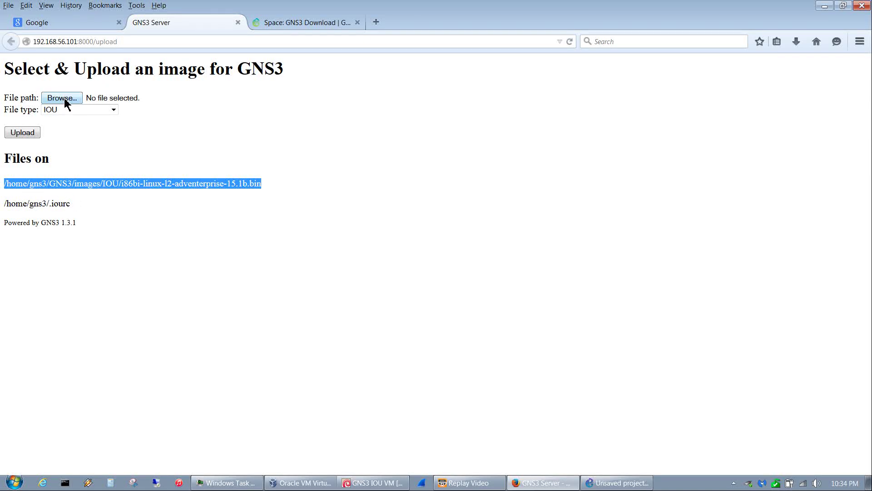
- Upload i86bi-linux-l3-adventerprisek9-15.4.1T.bin to the IOU VM as well
left_click(64, 98)
left_click(187, 167)
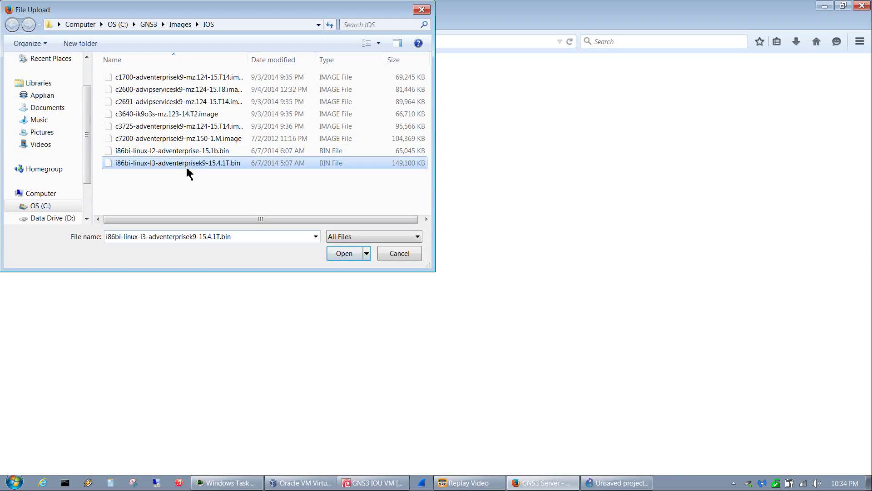
left_click(349, 255)
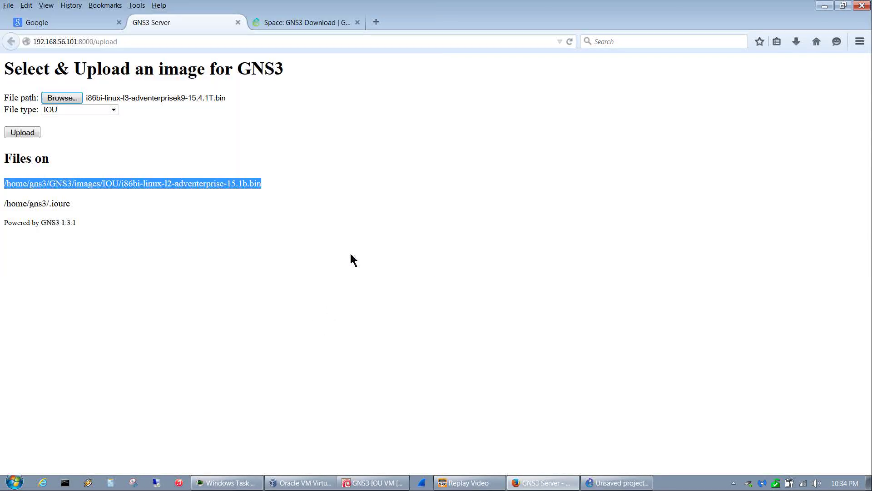
left_click(24, 132)
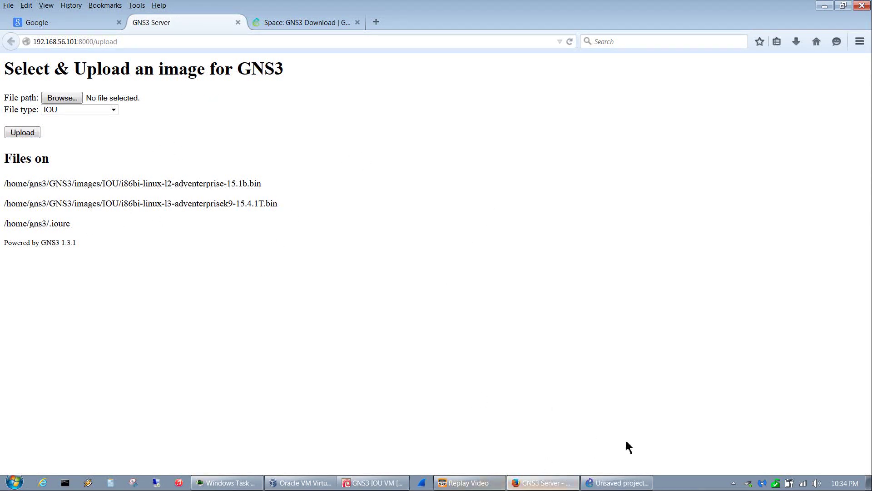
left_click(627, 484)
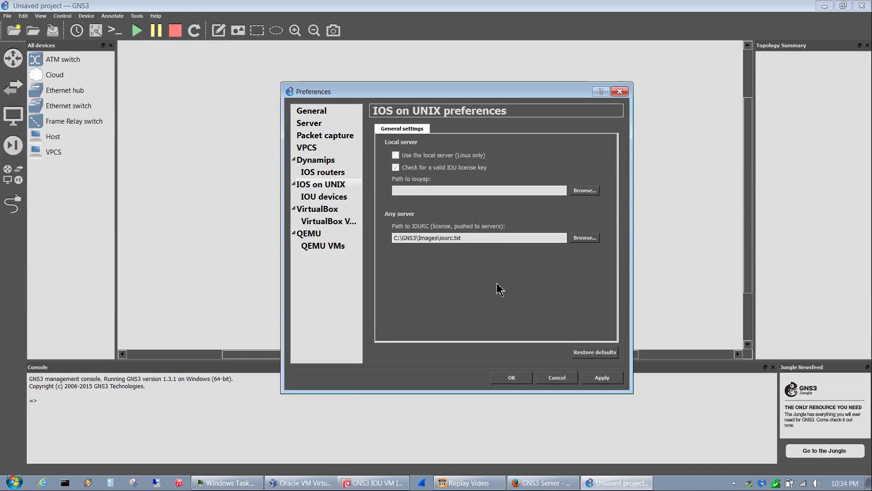
- Create the IOU_Switch template as an L2 image using the pasted i86bi-linux-l2-adventerprise-15.1b.bin path
left_click(329, 204)
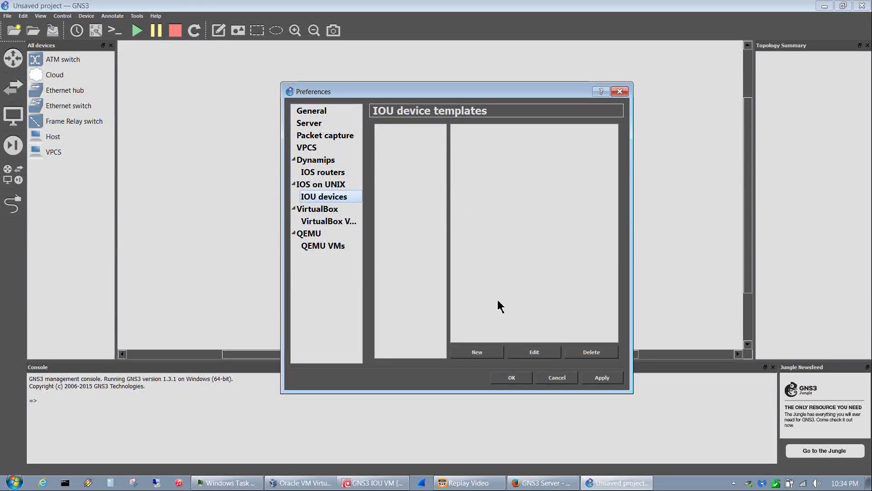
left_click(477, 355)
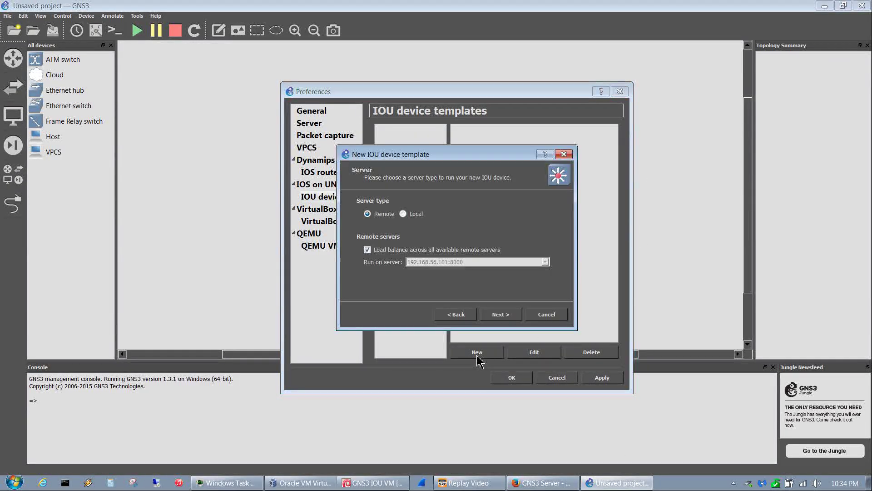
left_click(513, 317)
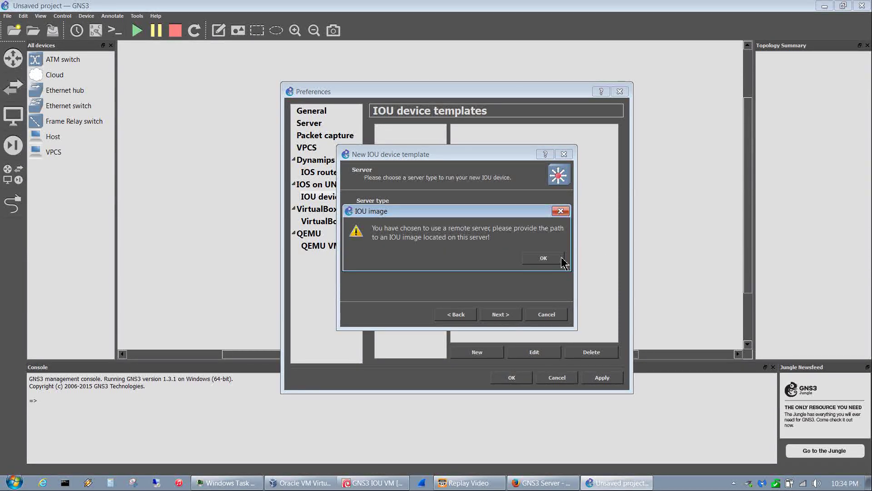
left_click(543, 257)
left_click(401, 229)
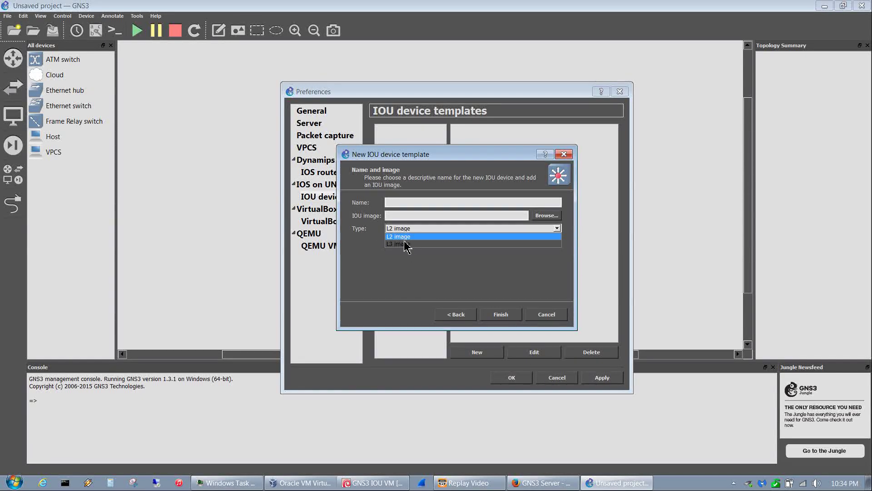
left_click(402, 236)
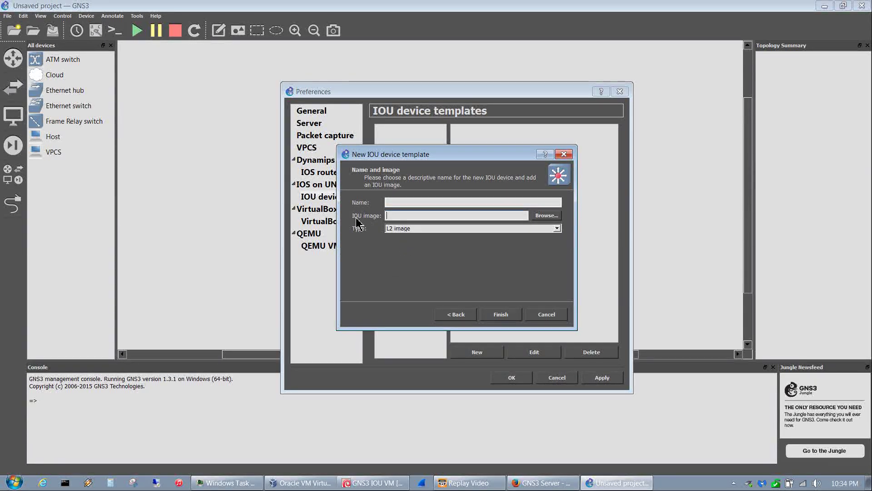
right_click(400, 222)
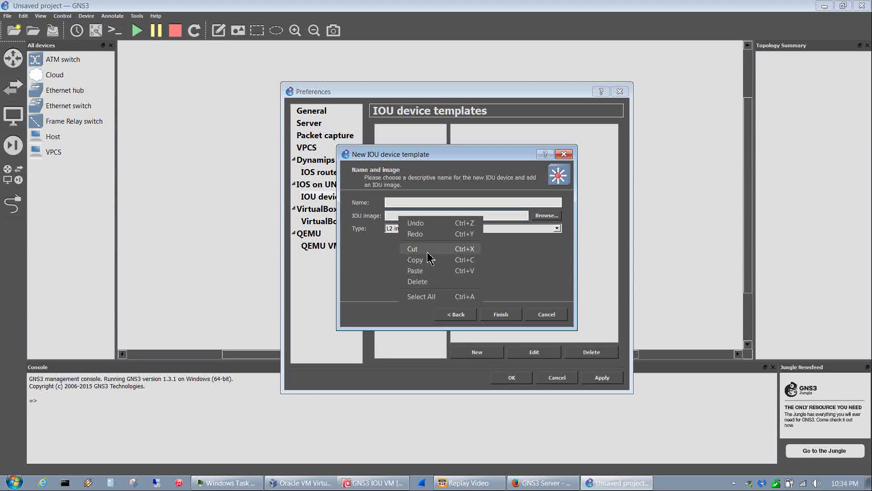
left_click(425, 275)
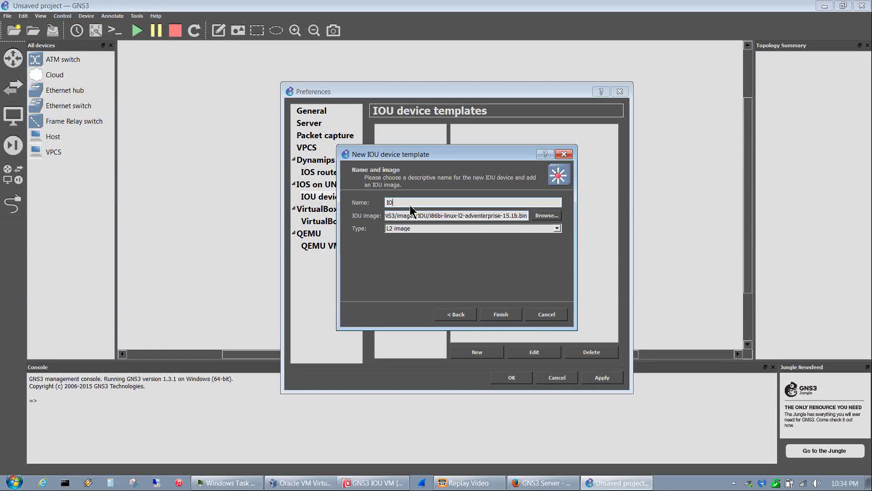
type("U_Switch")
left_click(507, 317)
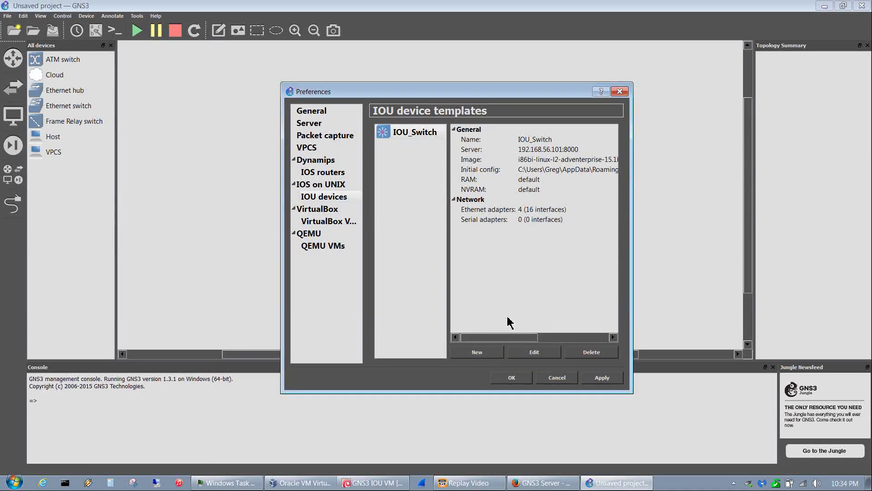
- Start a new L3-type IOU template and copy the L3 image path from the upload page
left_click(480, 356)
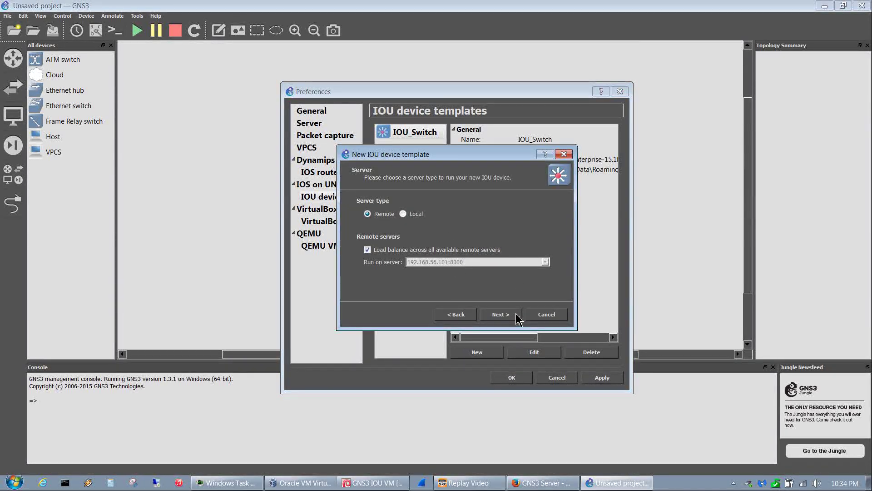
left_click(501, 314)
left_click(547, 262)
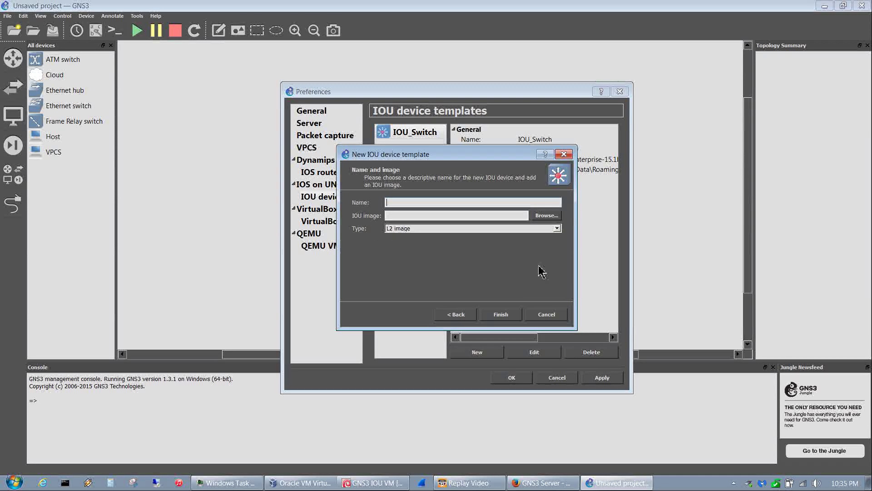
left_click(429, 231)
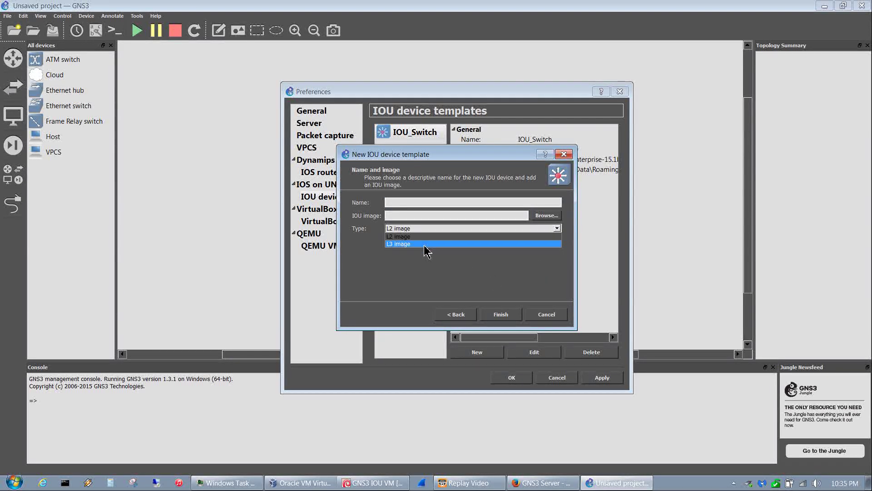
left_click(427, 248)
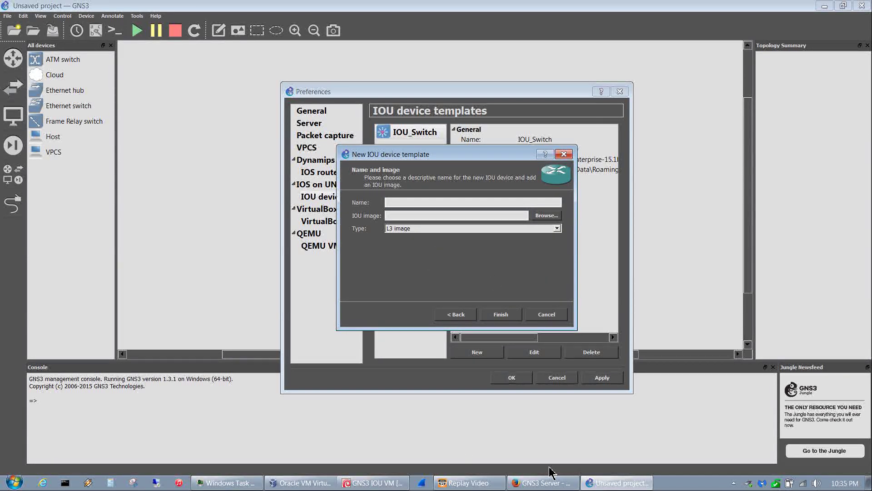
left_click(540, 483)
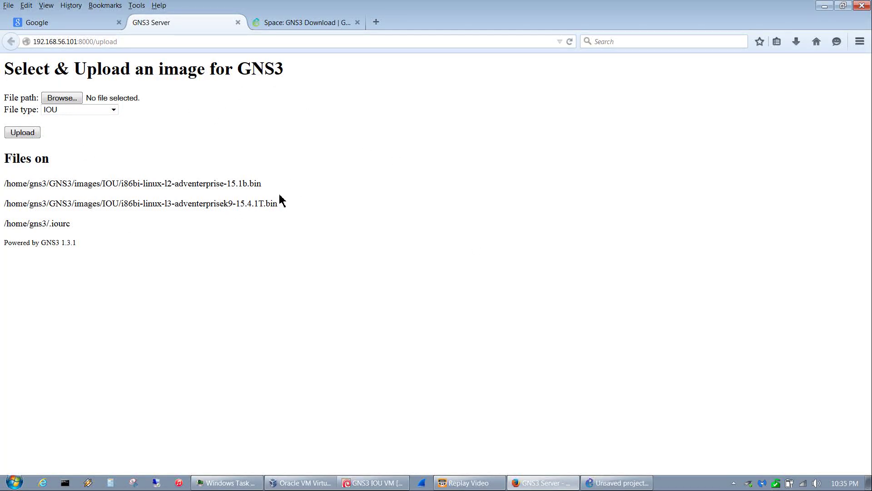
left_click_drag(279, 204, 3, 203)
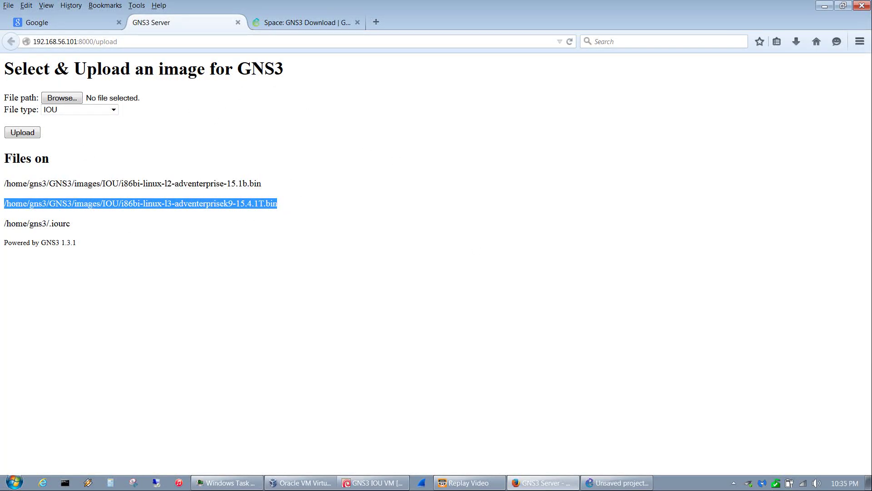
right_click(67, 212)
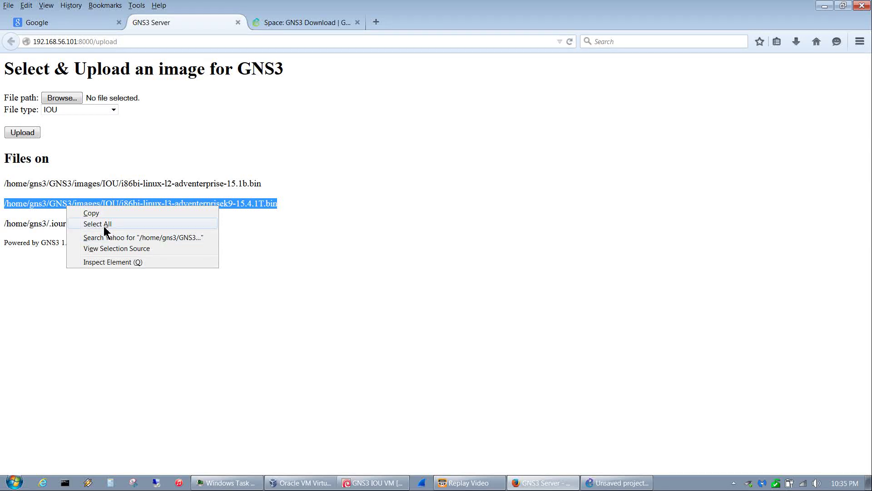
left_click(99, 214)
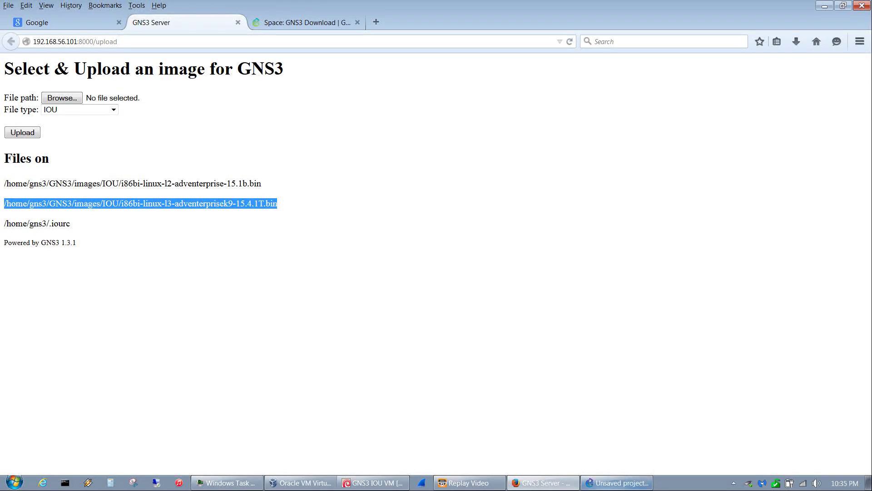
left_click(629, 482)
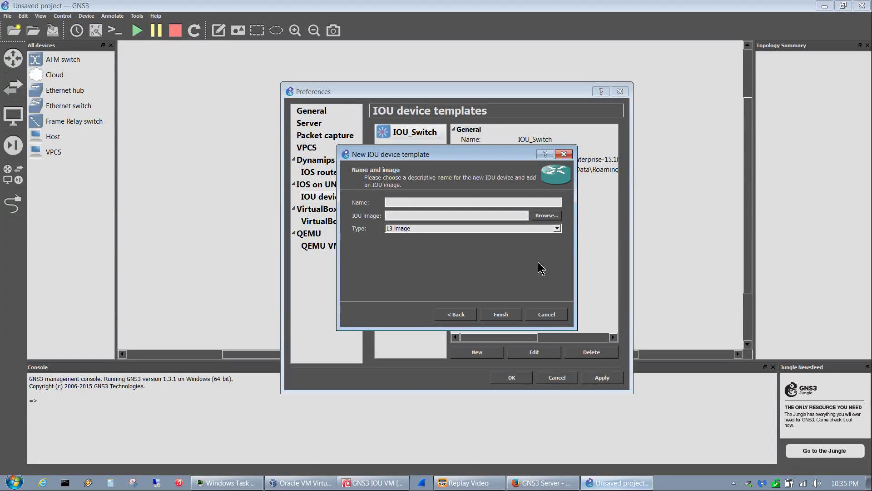
- Paste the i86bi-linux-l3-adventerprisek9-15.4.1T.bin path, name the template IOU_Router, and finish
right_click(415, 218)
left_click(430, 268)
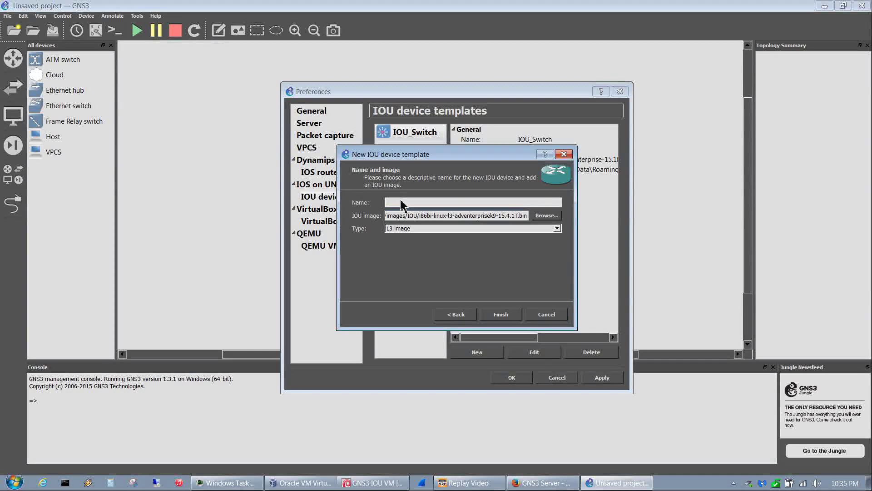
left_click(400, 203)
type("IOU_Router")
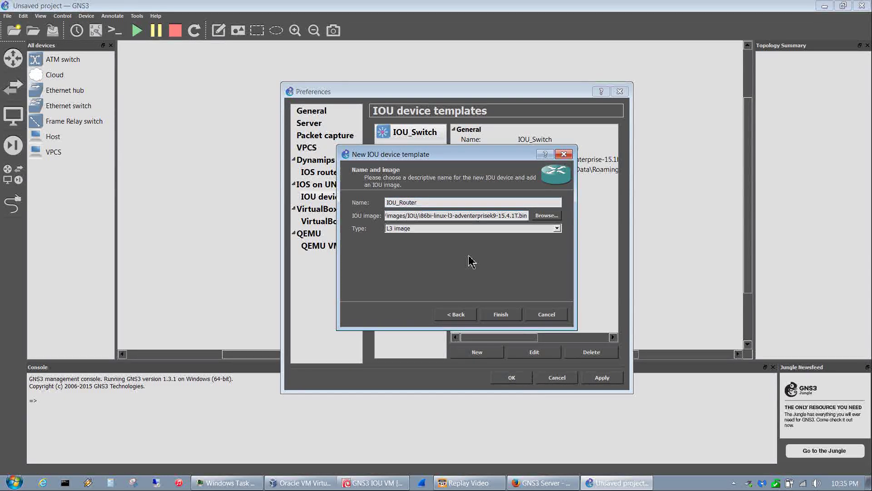
left_click(513, 318)
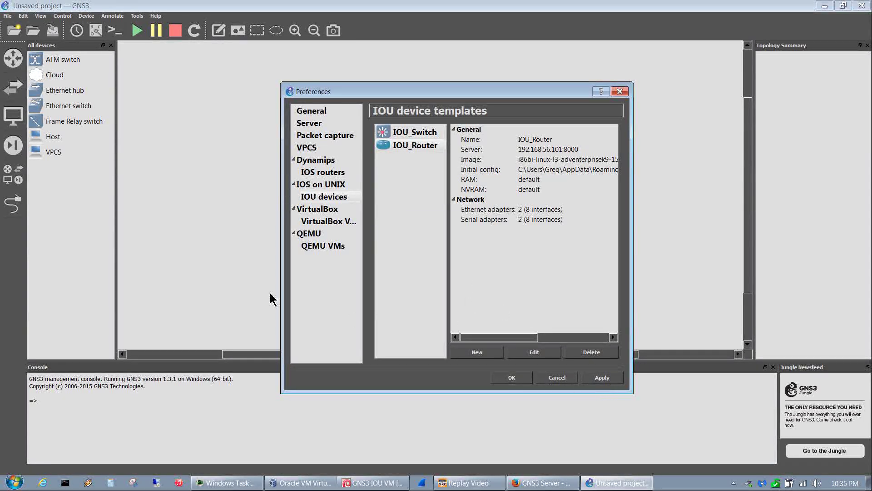
left_click(333, 249)
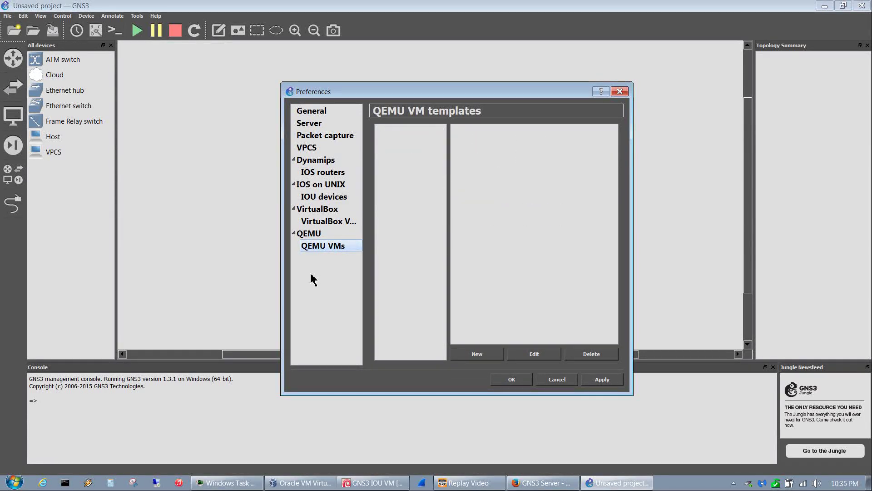
- Start a new QEMU VM template of type ASA 8.4(2), named ASA with 1024 MB RAM
left_click(476, 354)
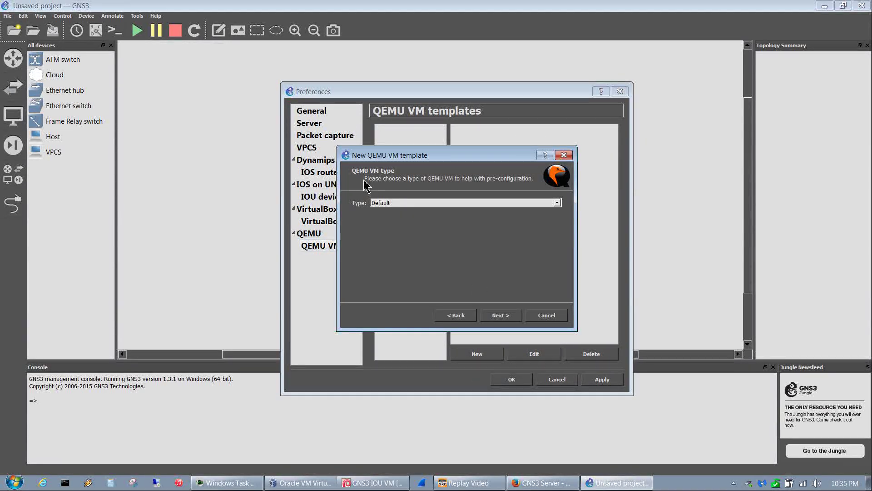
left_click(387, 204)
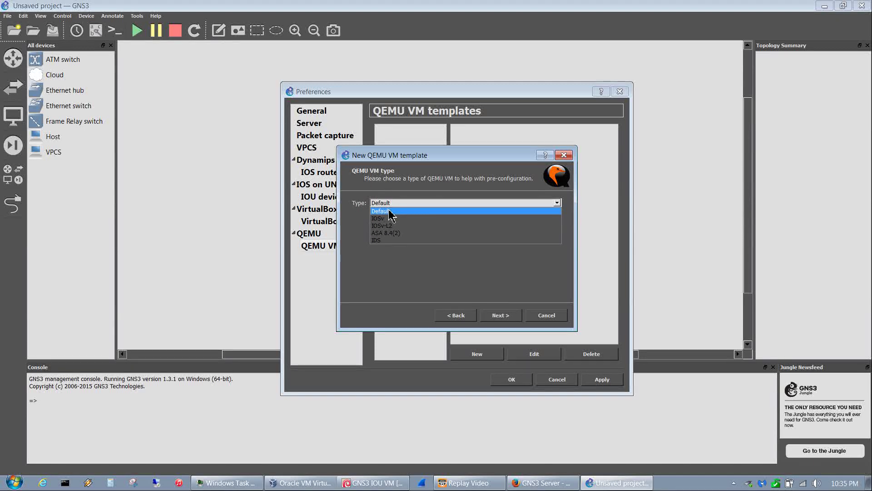
left_click(404, 234)
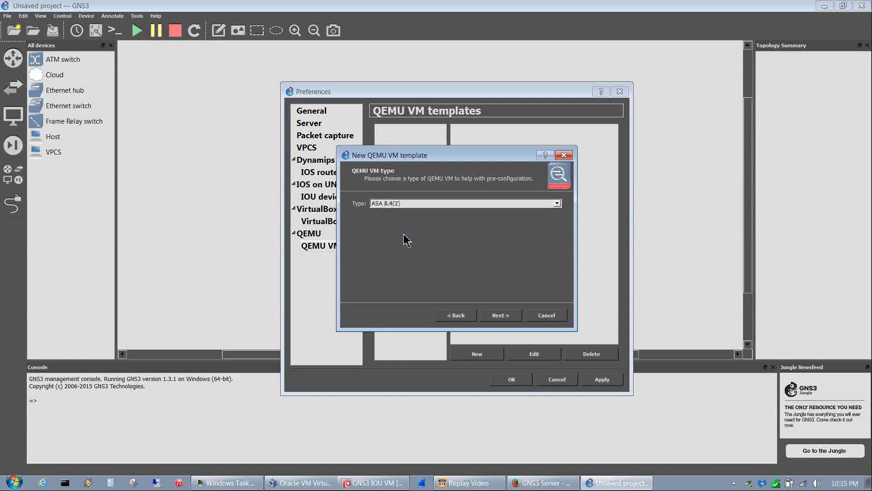
left_click(512, 318)
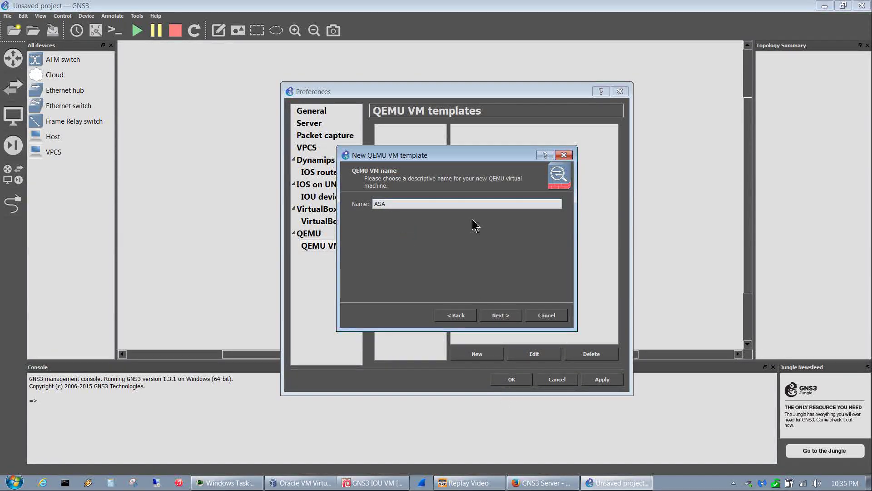
left_click(502, 319)
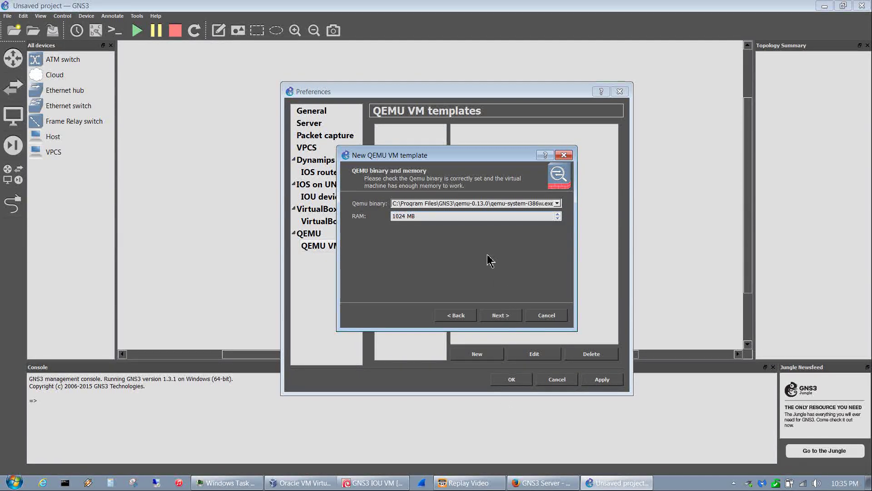
left_click(500, 315)
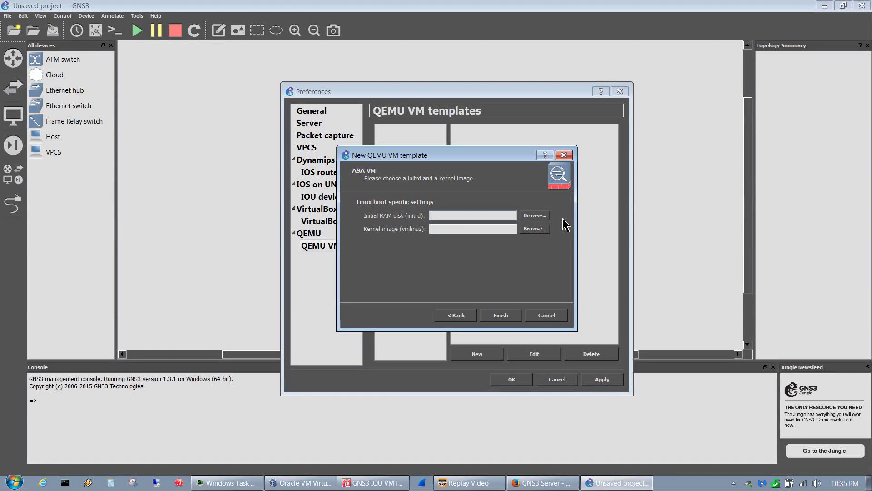
- Use asa842-initrd.gz as the RAM disk and asa842-vmlinuz as the kernel, then finish
left_click(534, 216)
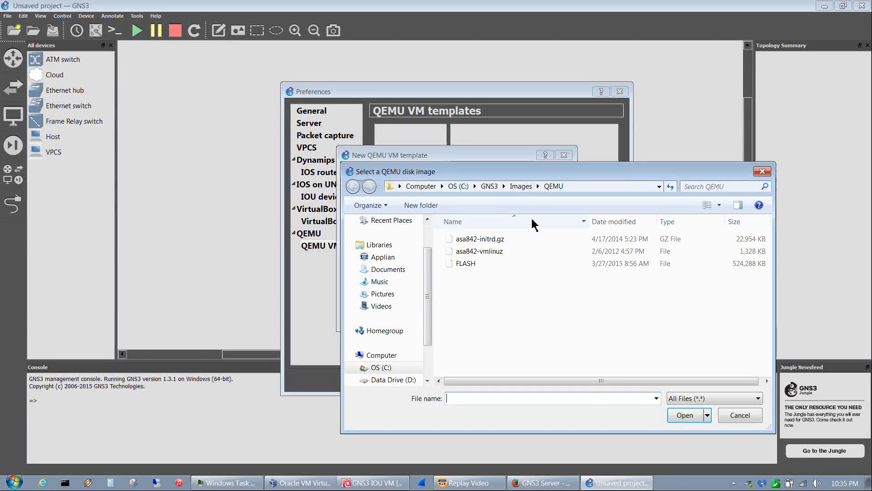
left_click(513, 239)
left_click(674, 415)
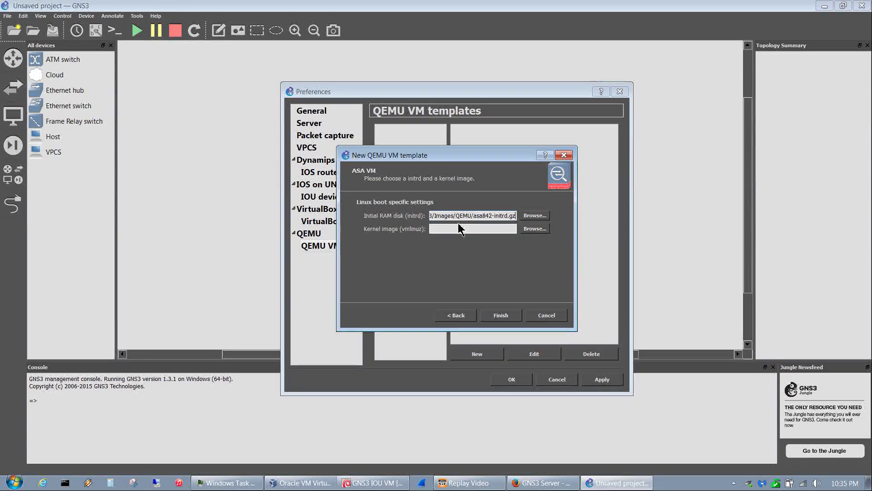
left_click(536, 234)
left_click(493, 252)
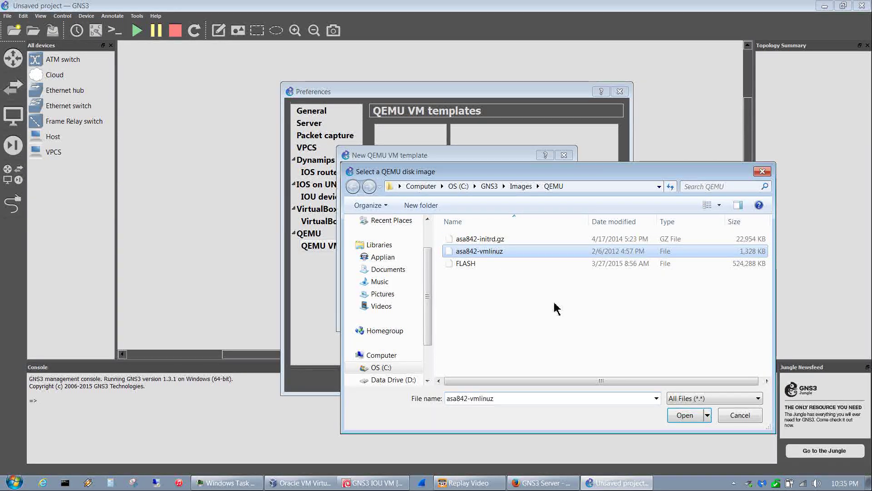
left_click(678, 422)
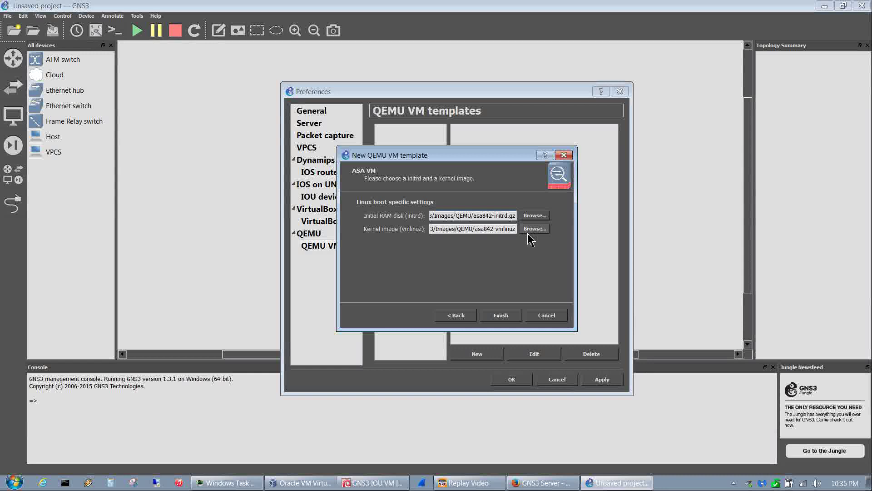
left_click(504, 316)
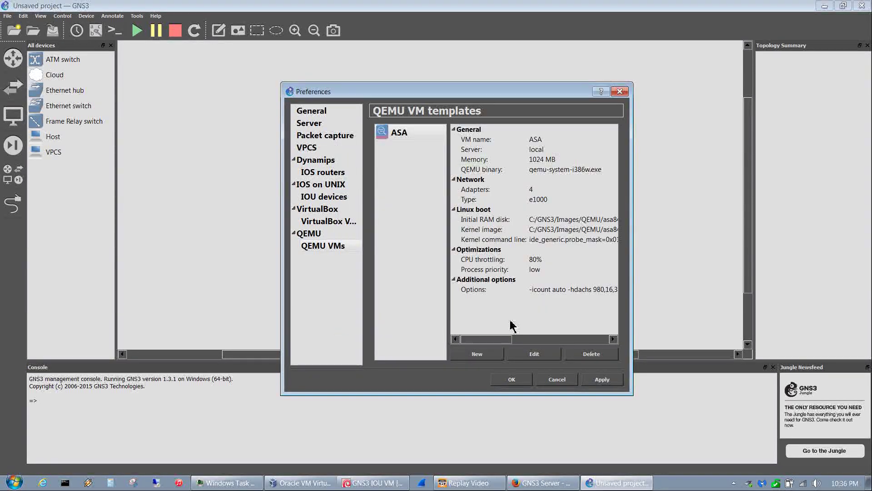
- Turn off Activate CPU throttling in the ASA template's advanced settings
left_click(537, 358)
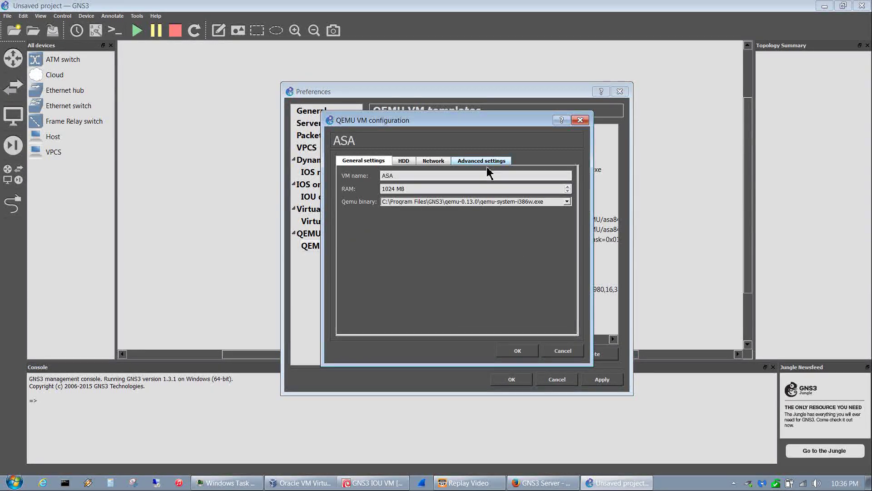
left_click(473, 166)
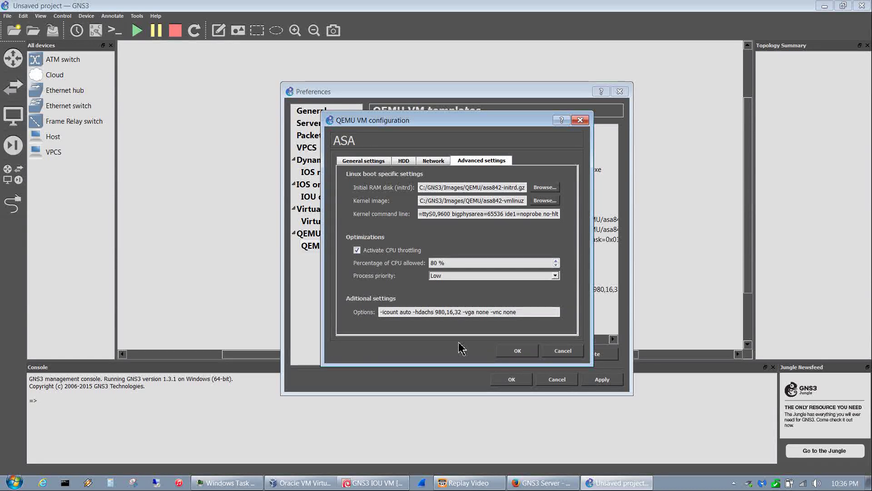
left_click(357, 249)
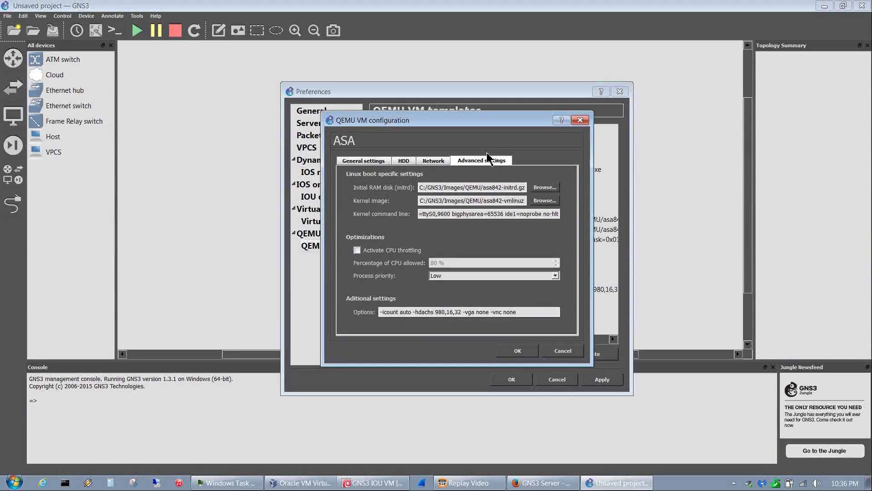
- Set the ASA's hda disk image to C:/GNS3/Images/QEMU/FLASH and save the template
left_click(403, 162)
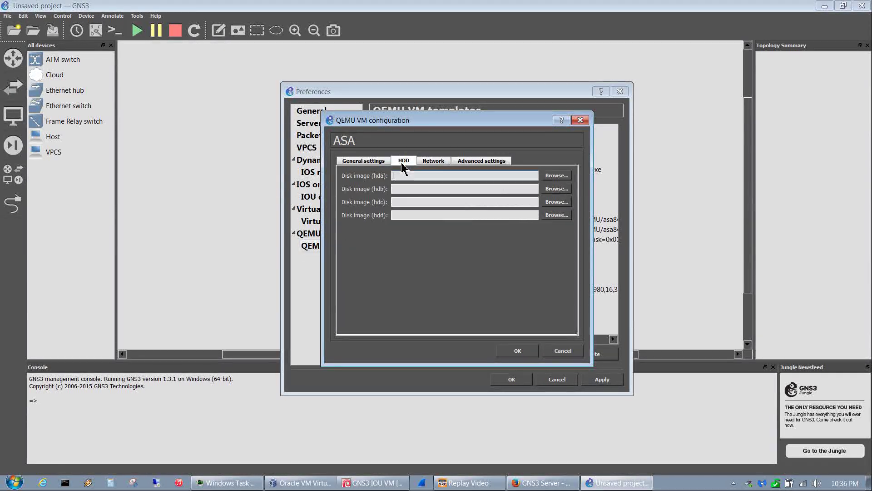
left_click(558, 177)
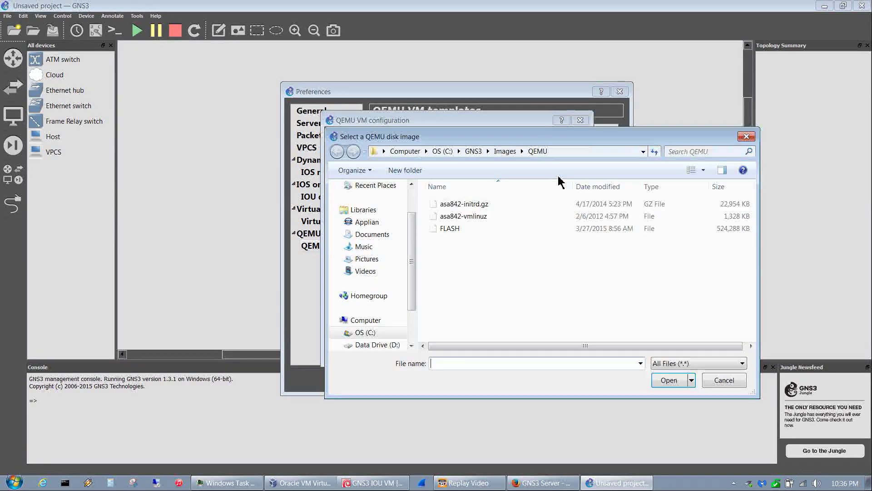
left_click(449, 234)
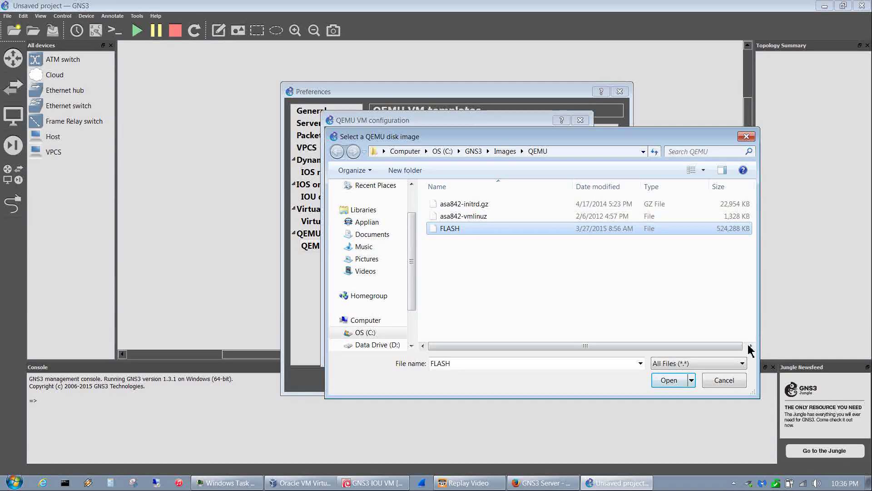
left_click(667, 381)
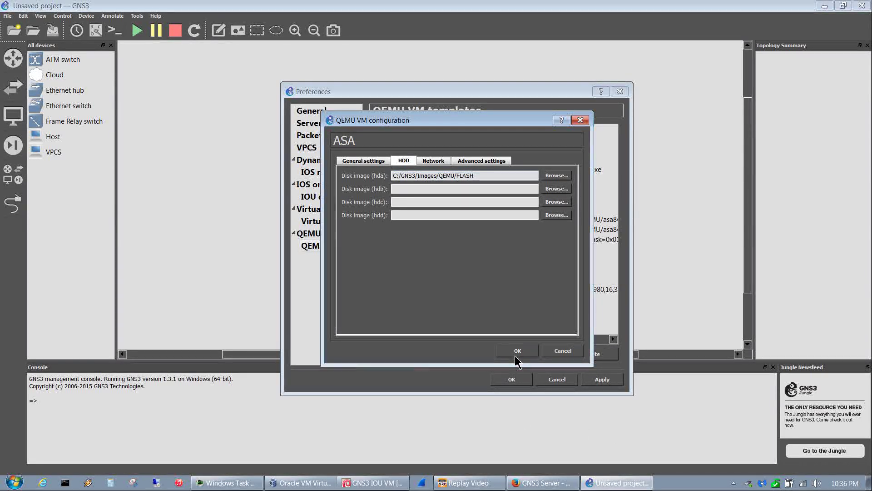
left_click(514, 355)
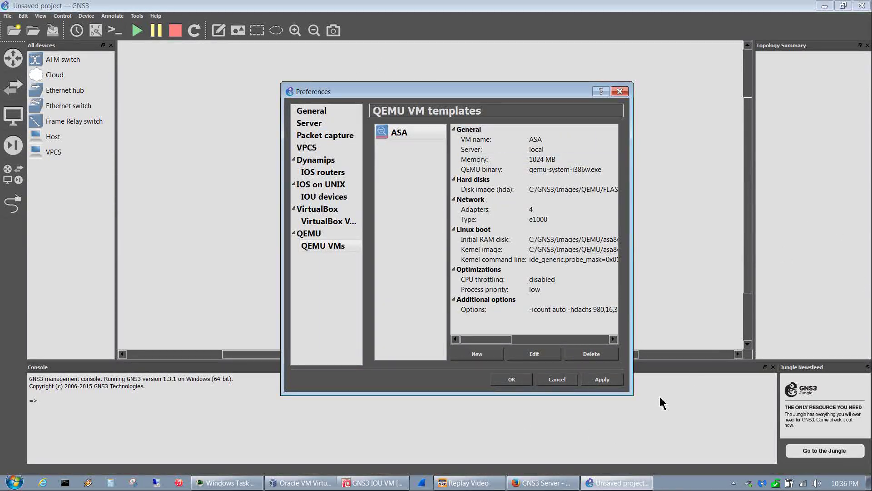
- Accept the GNS3 Preferences and quit GNS3
left_click(510, 380)
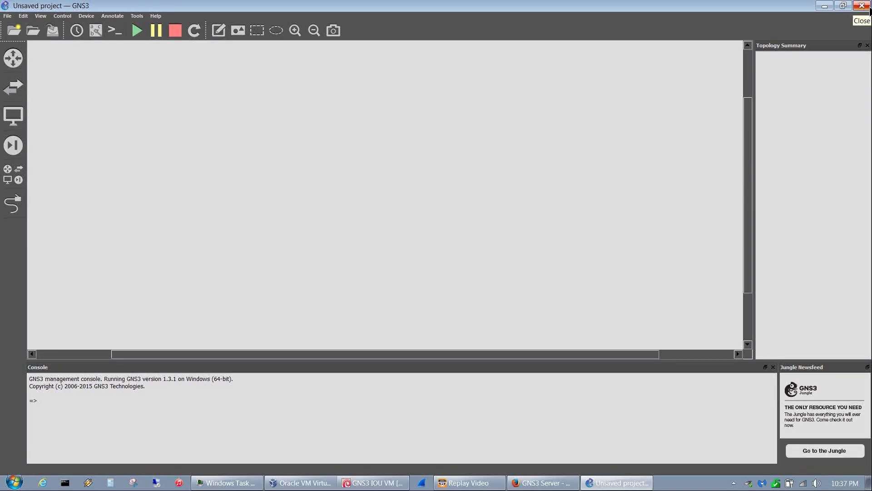
left_click(862, 5)
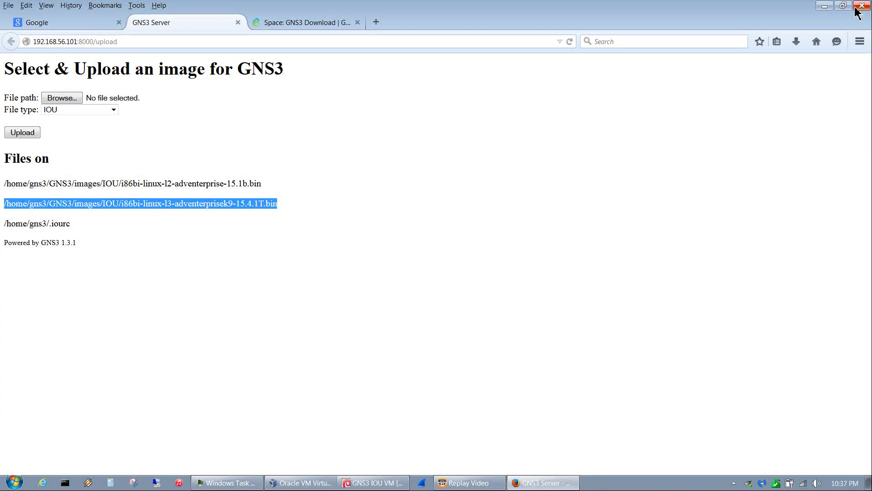
- Close Firefox with all three tabs and Task Manager, then relaunch GNS3 from the desktop
left_click(856, 9)
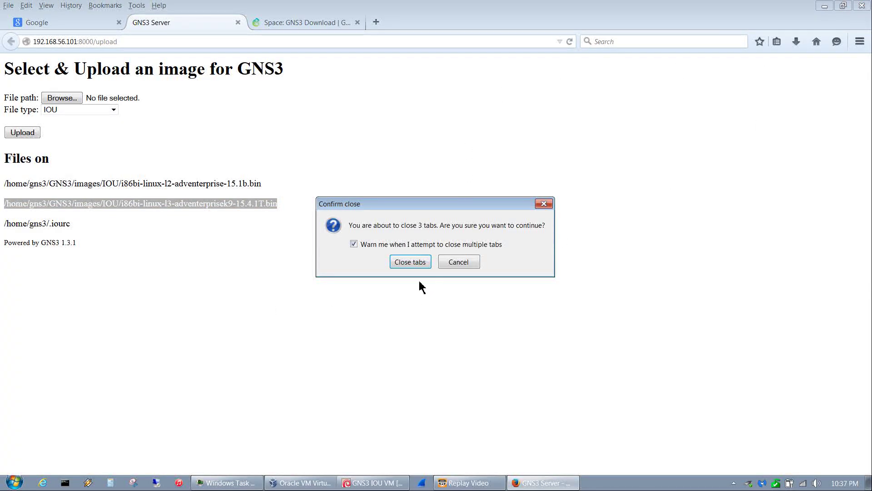
left_click(414, 263)
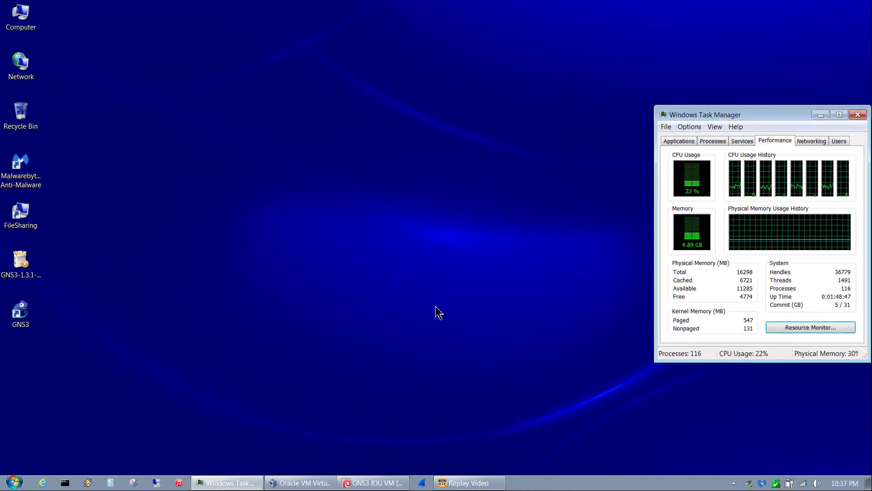
left_click(858, 115)
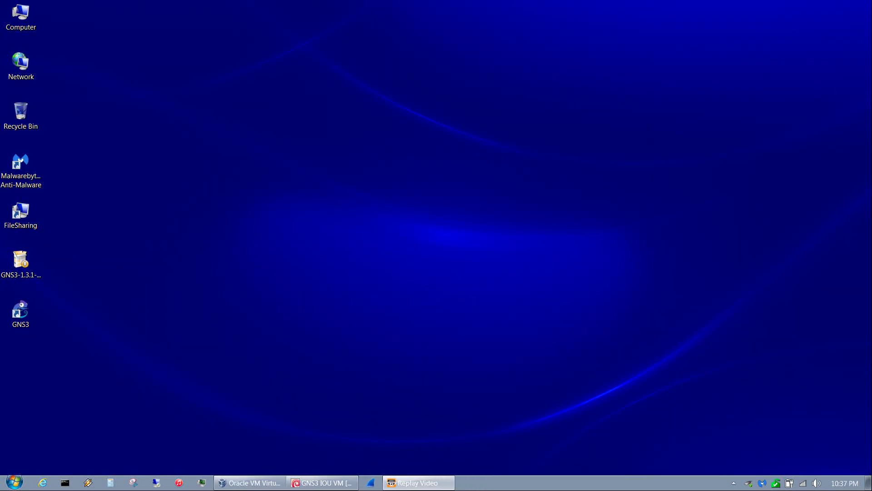
double_click(27, 324)
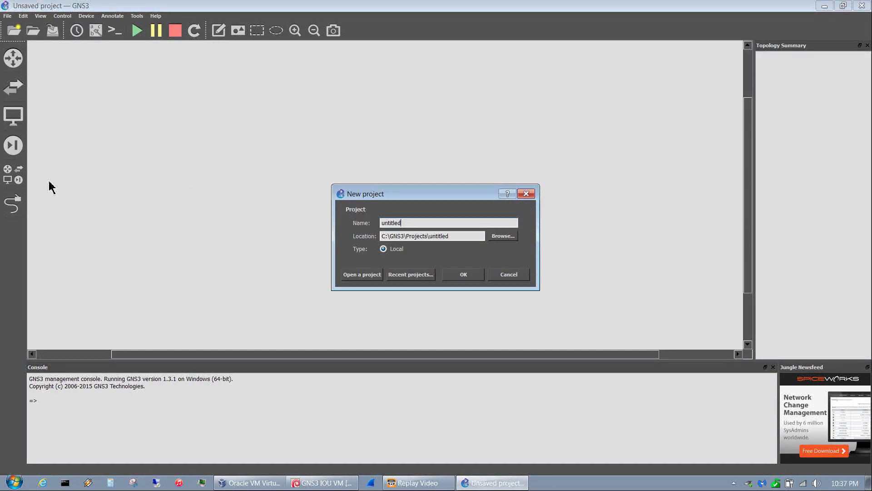
- Skip the New project dialog and bring up the list of all devices
left_click(509, 274)
left_click(13, 181)
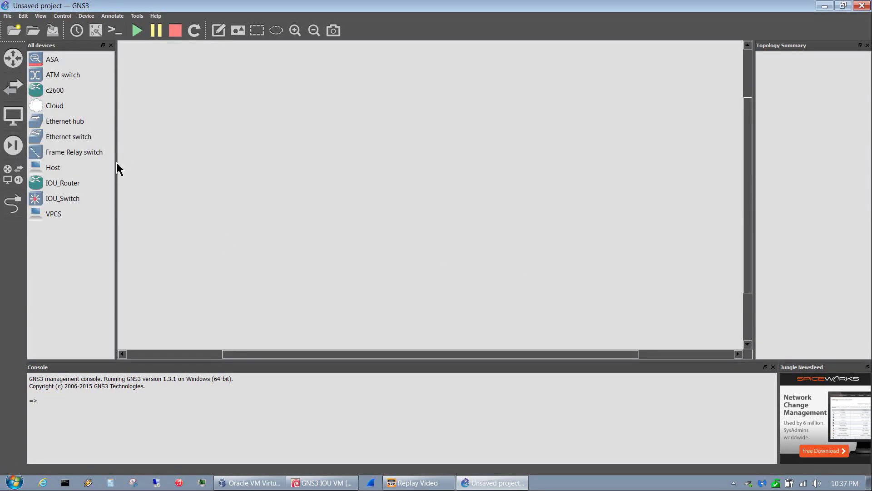
left_click_drag(116, 169, 106, 173)
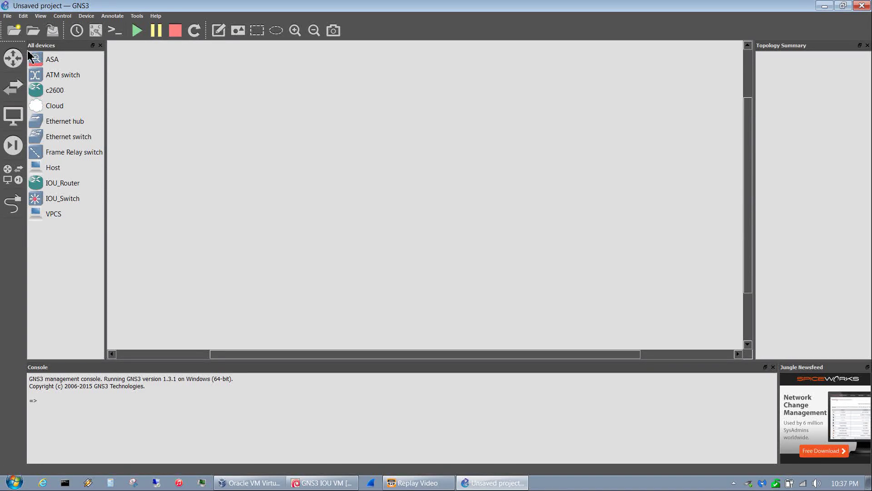
- Place a c2600 router, R1, on the workspace and dismiss its context menu
left_click(53, 90)
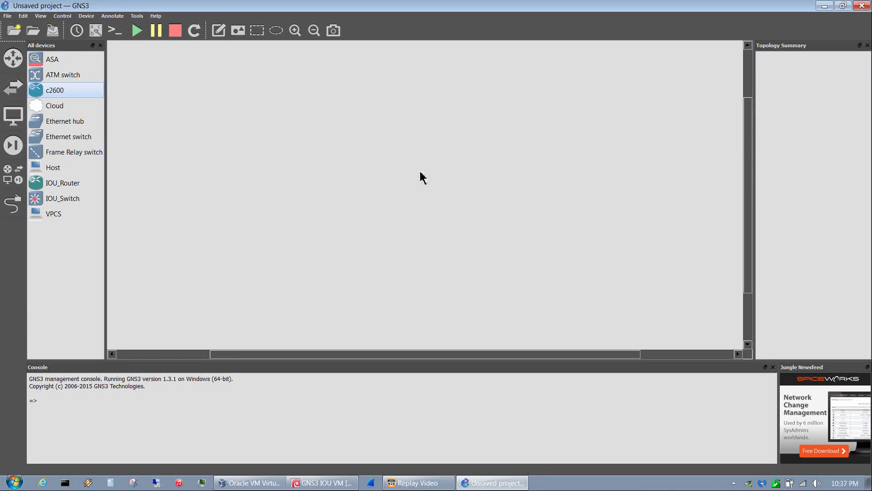
left_click(333, 166)
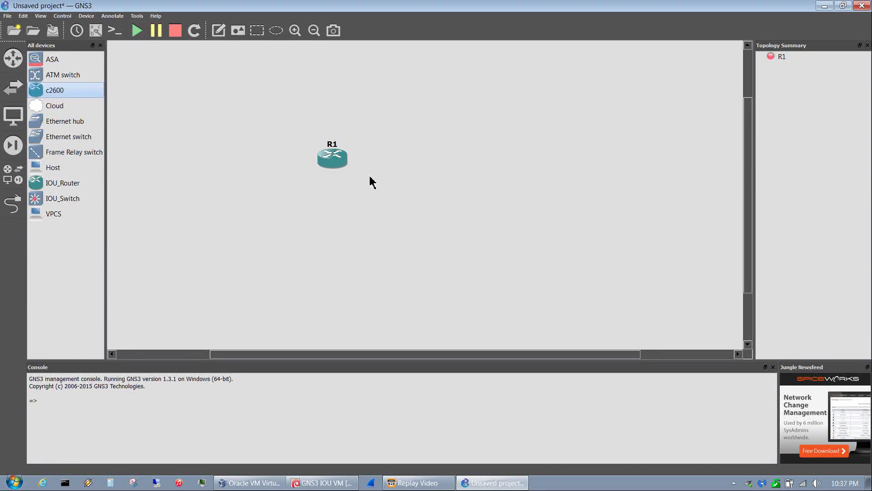
right_click(342, 170)
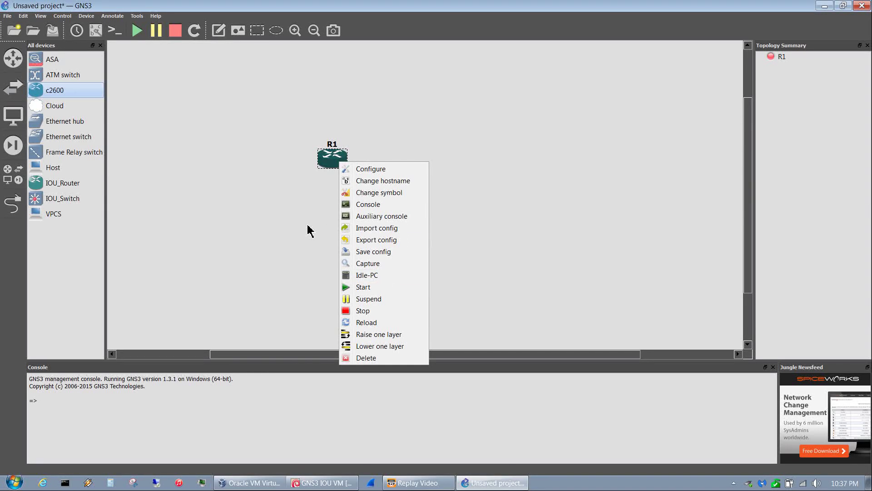
left_click(221, 134)
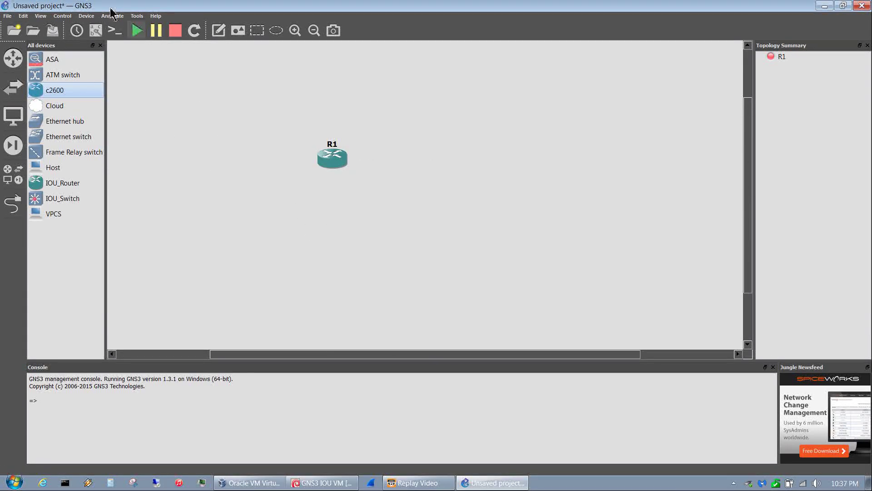
left_click(23, 15)
left_click(47, 56)
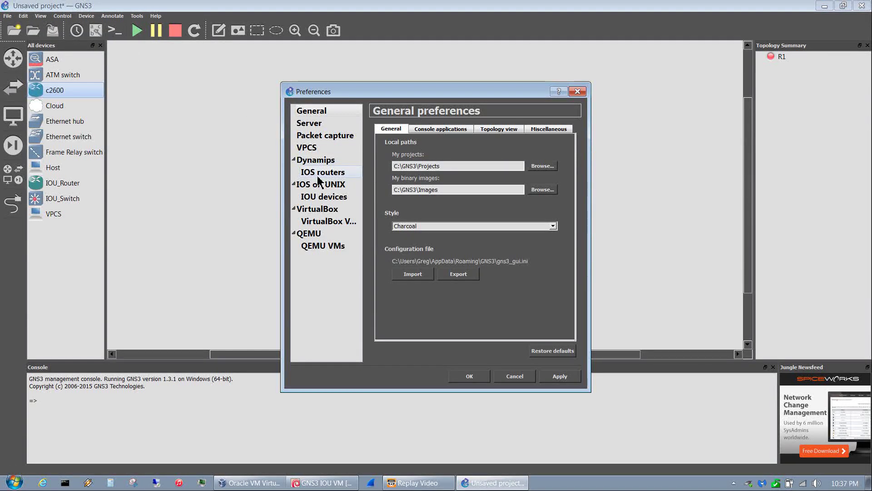
left_click(322, 172)
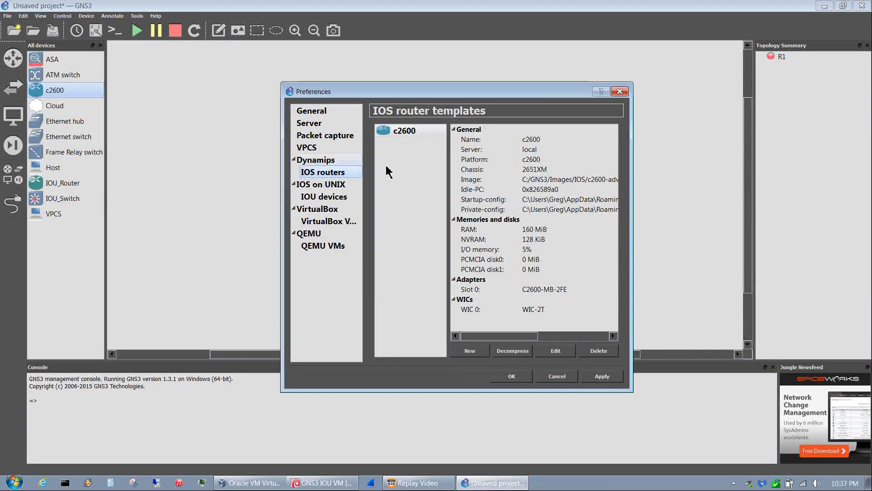
left_click(566, 353)
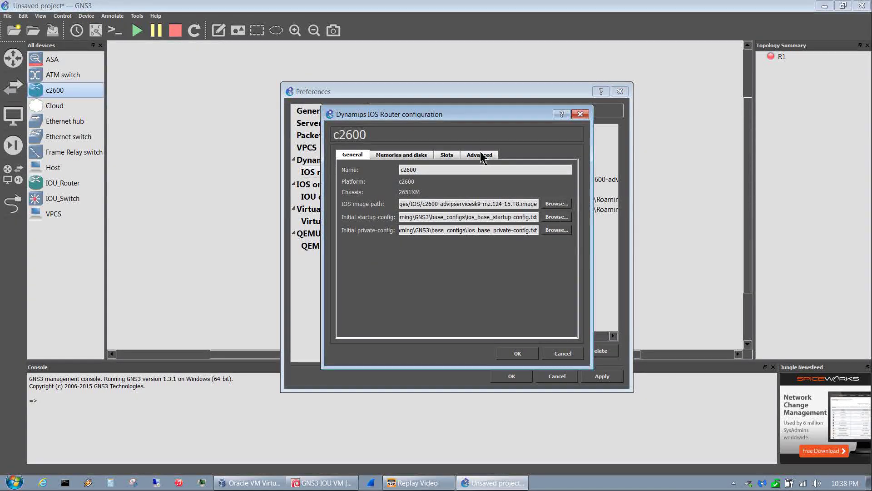
left_click(480, 156)
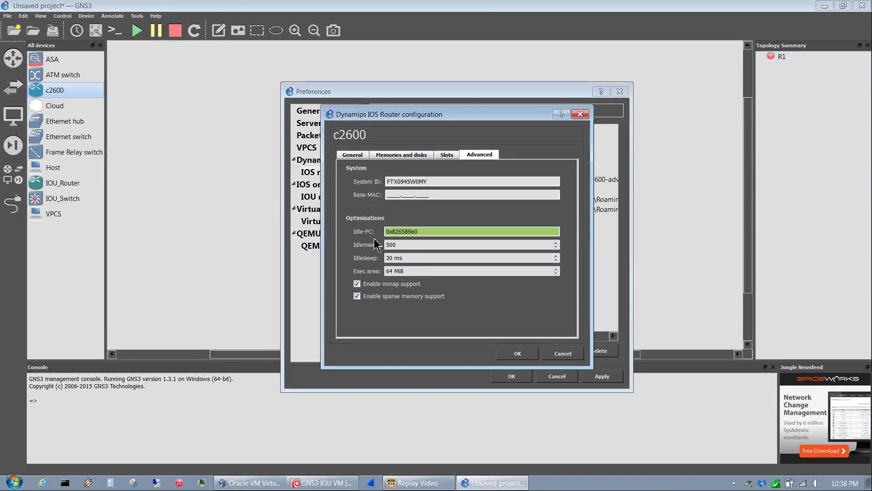
left_click(575, 357)
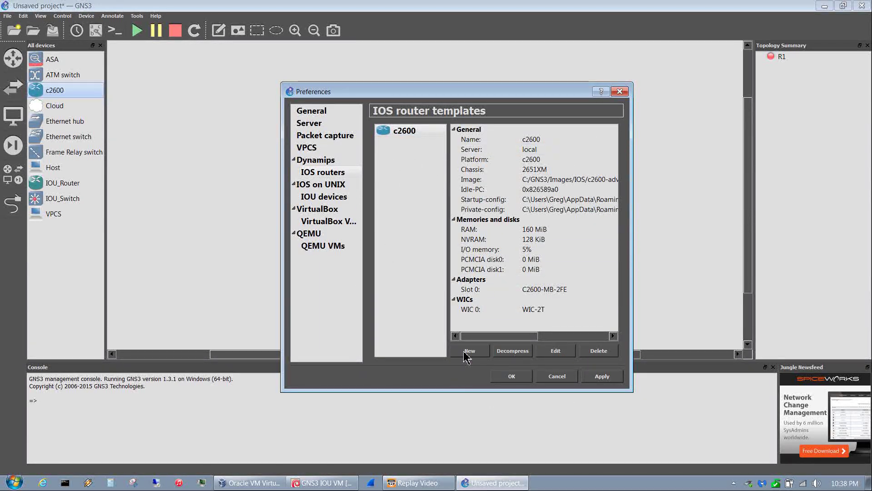
left_click(566, 380)
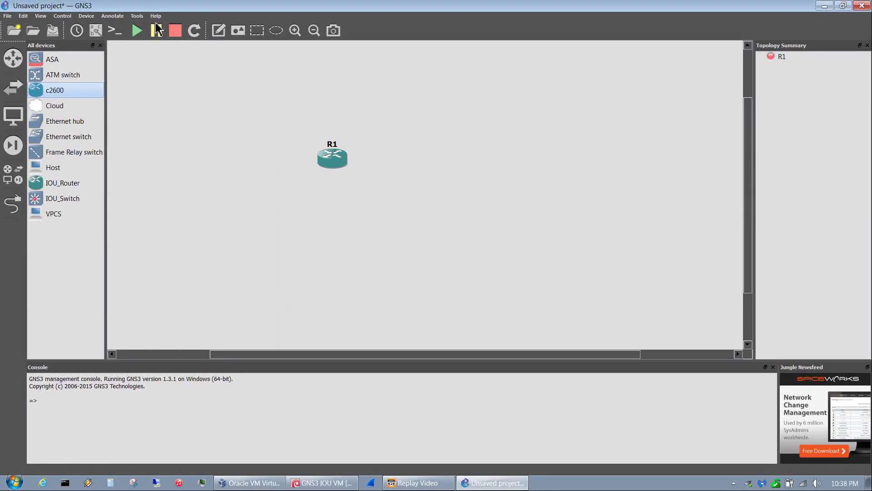
- Start router R1, open its SuperPuTTY console, and reach the R1# prompt
left_click(137, 30)
left_click(113, 33)
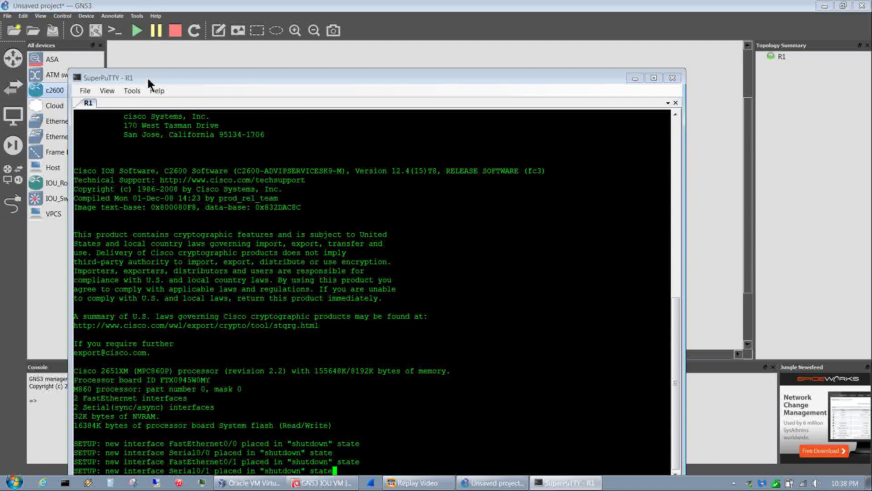
left_click_drag(148, 81, 157, 45)
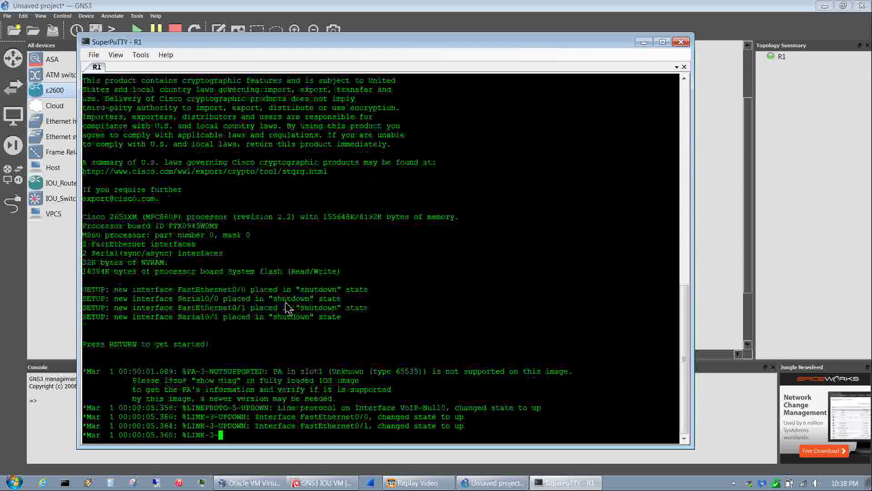
key("Return")
key("Return")
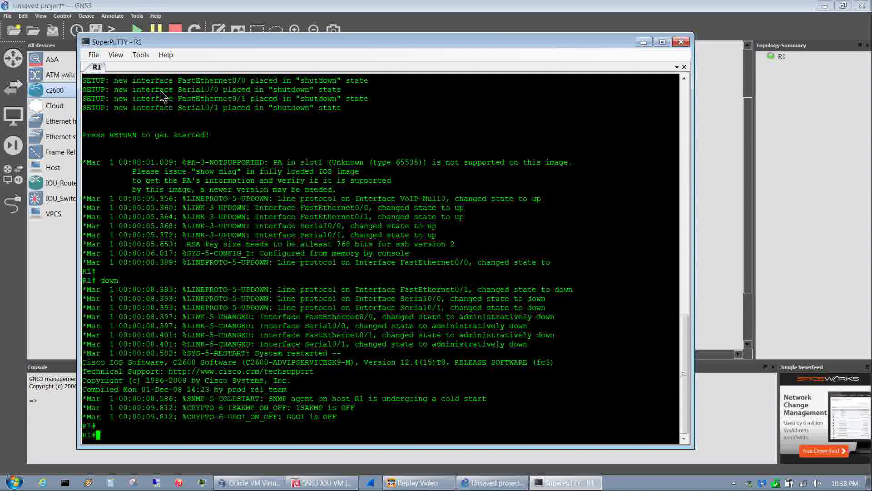
- In SuperPuTTY options, set the putty.exe location to the one in C:\Program Files\GNS3
left_click(146, 55)
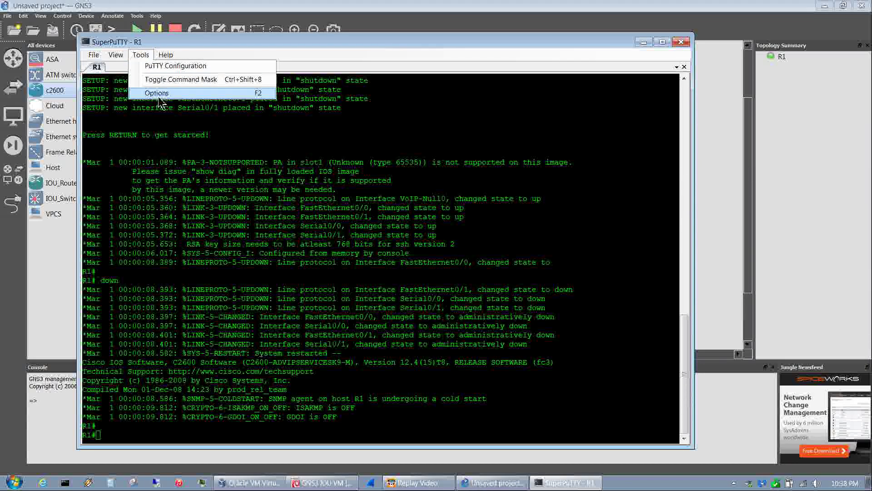
left_click(157, 94)
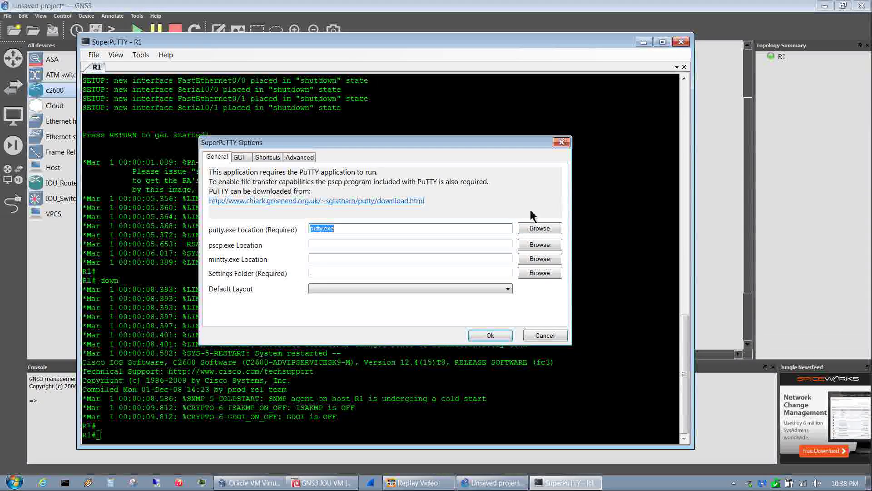
left_click(531, 232)
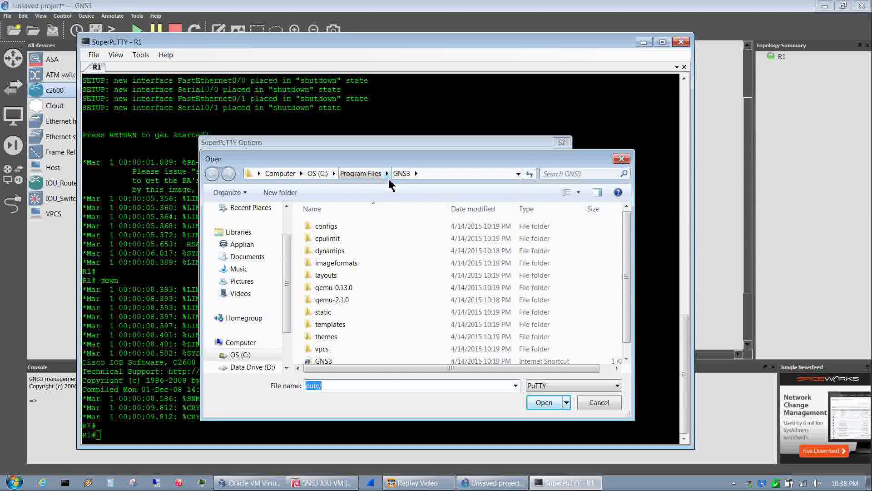
left_click_drag(385, 163, 362, 160)
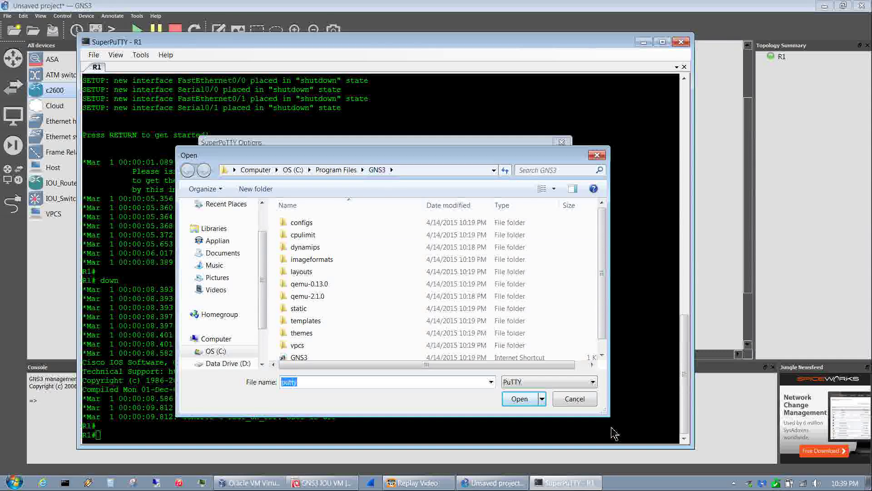
left_click(527, 400)
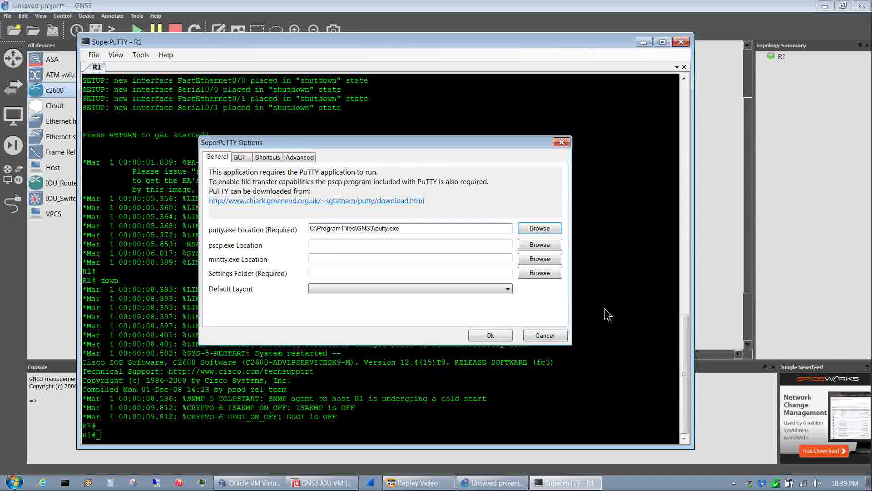
- Set the SuperPuTTY settings folder to C:\Program Files\GNS3
left_click(543, 275)
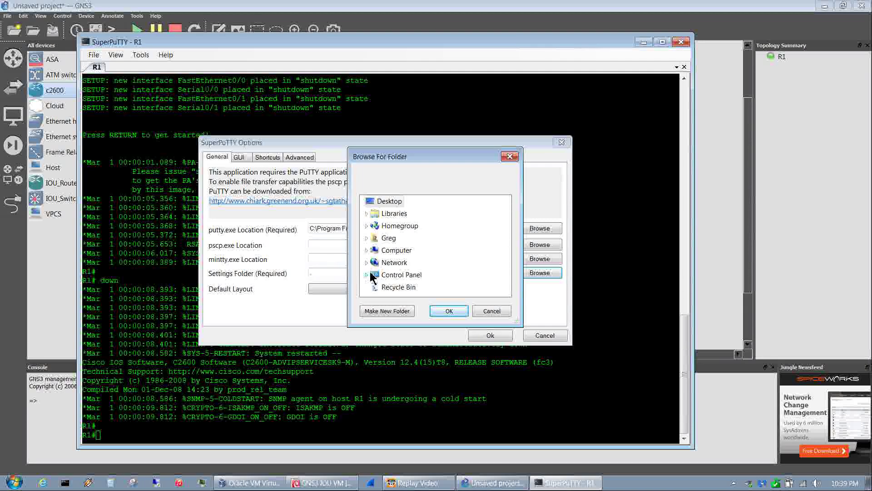
left_click(366, 250)
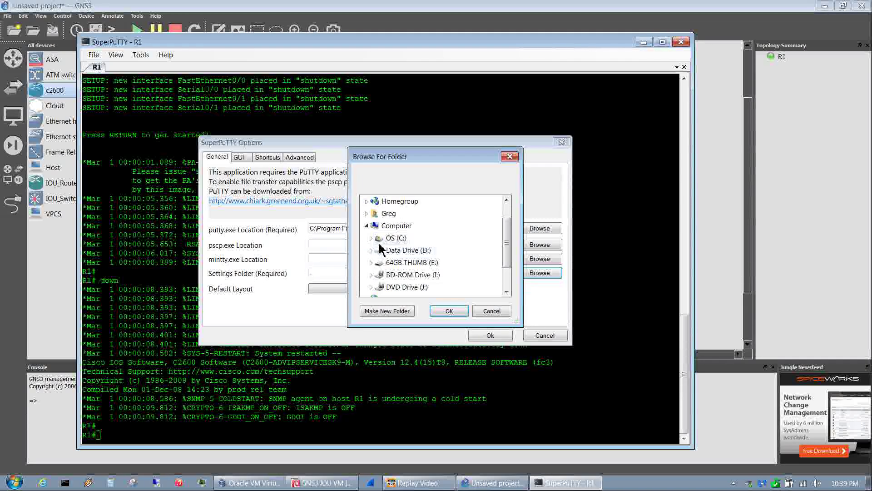
left_click(371, 238)
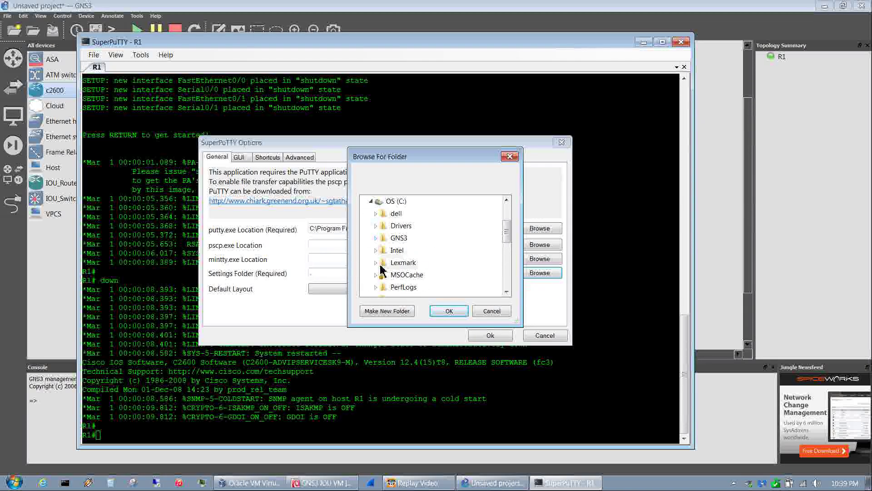
left_click(506, 273)
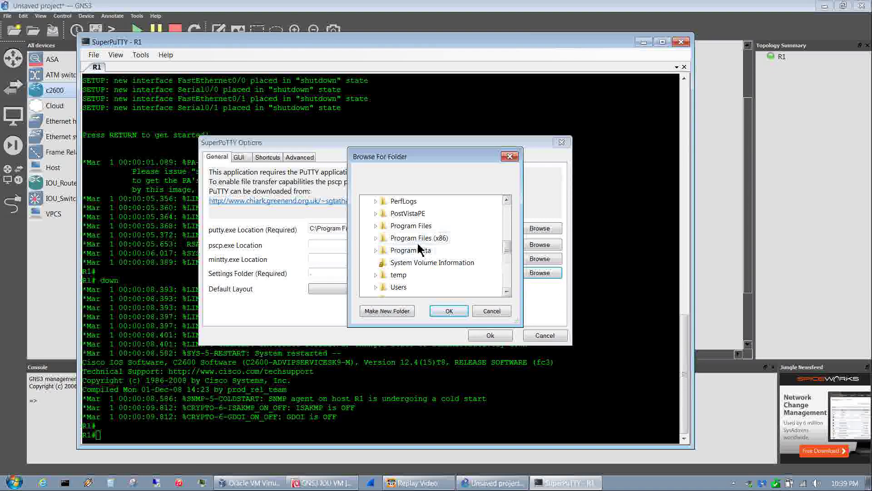
left_click(375, 226)
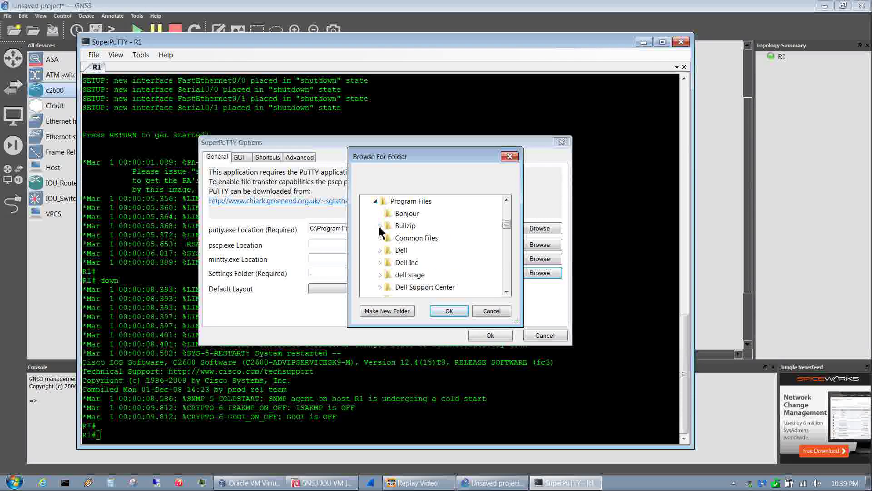
left_click(507, 275)
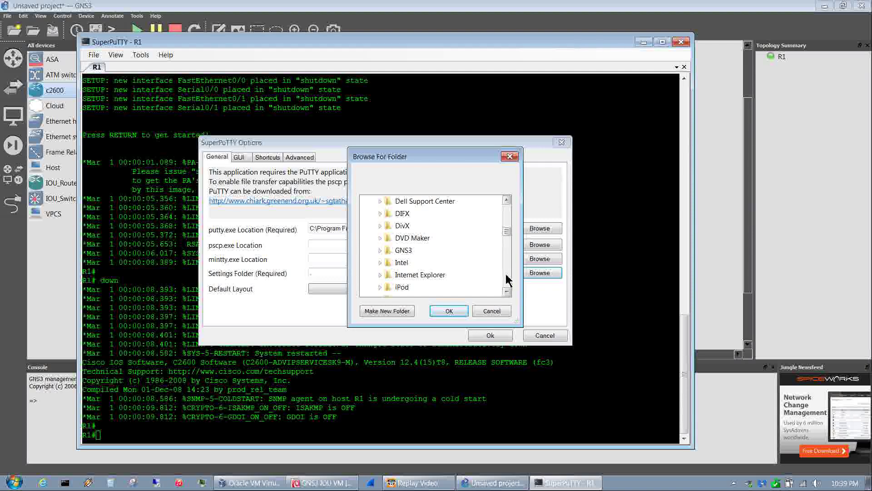
left_click(403, 250)
left_click(454, 314)
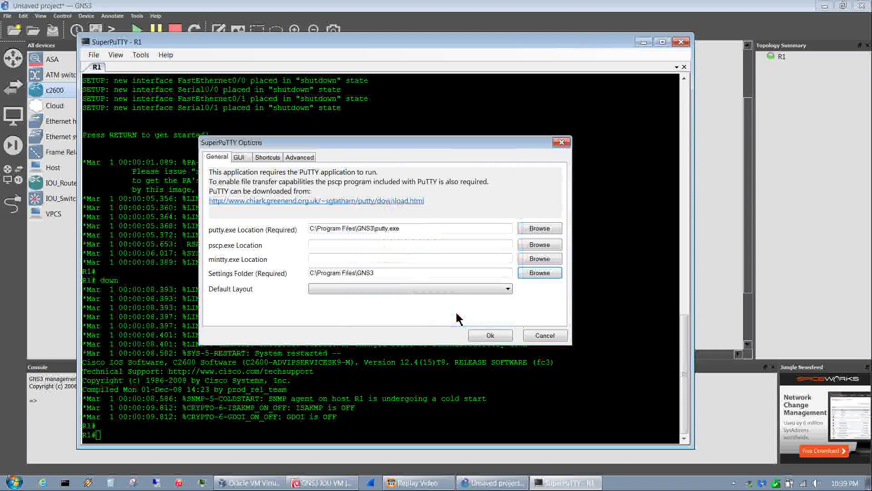
- Enable Restrict Floating Windows and Restore Window Size and Location, then close SuperPuTTY
left_click(239, 159)
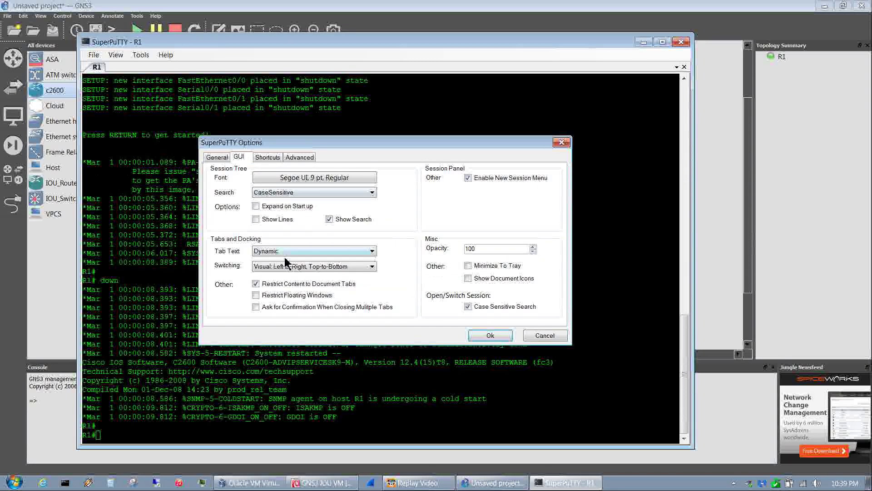
left_click(256, 296)
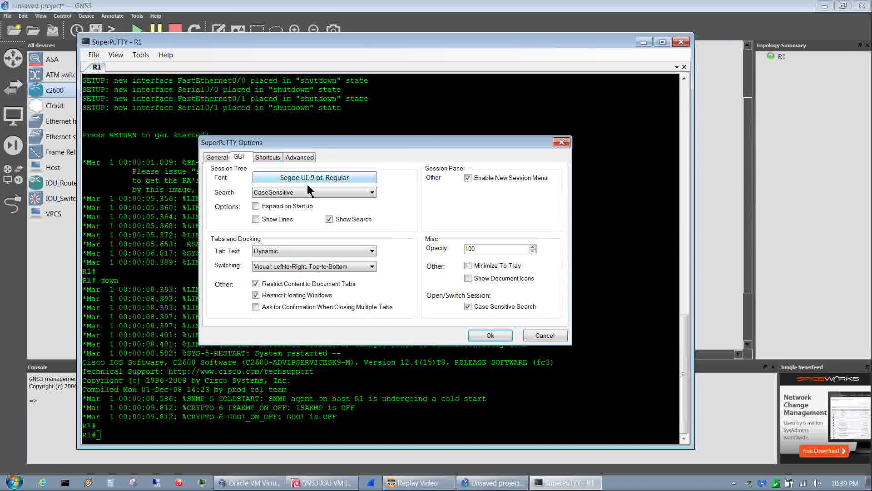
left_click(274, 160)
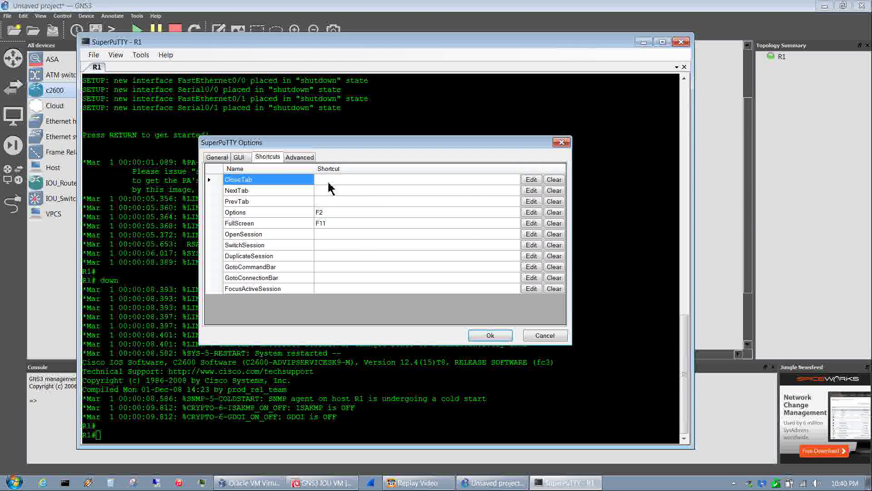
left_click(312, 157)
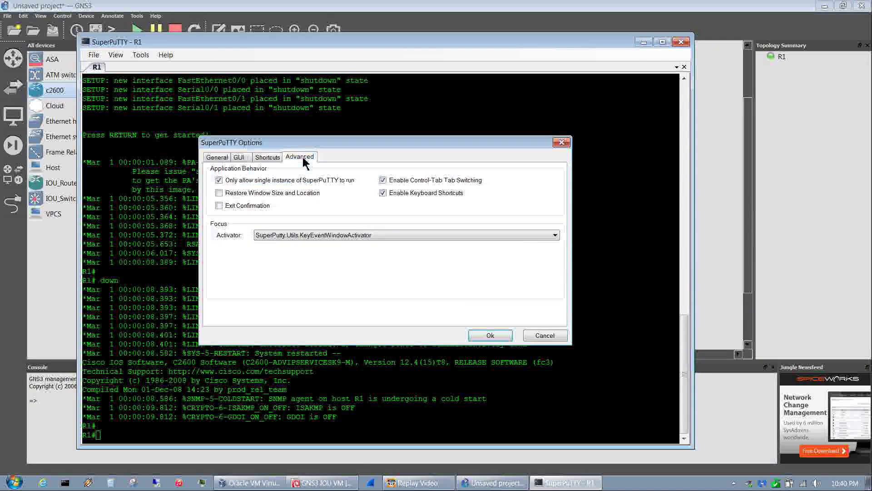
left_click(219, 193)
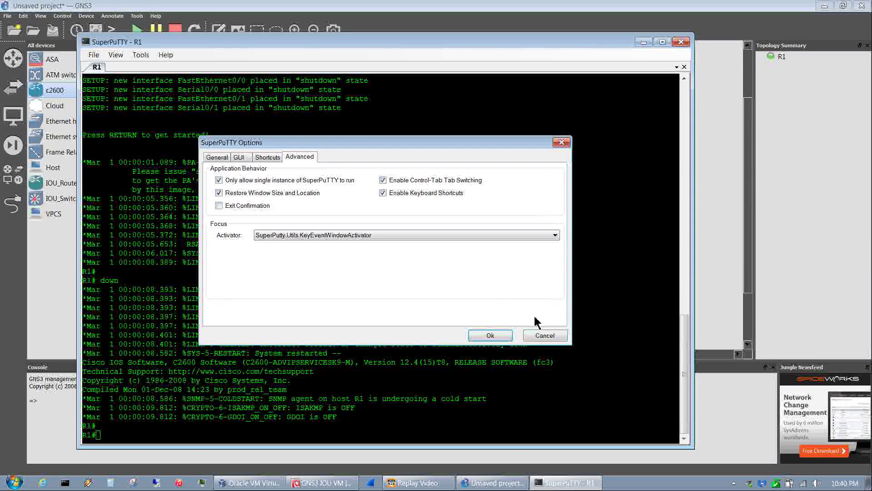
left_click(491, 336)
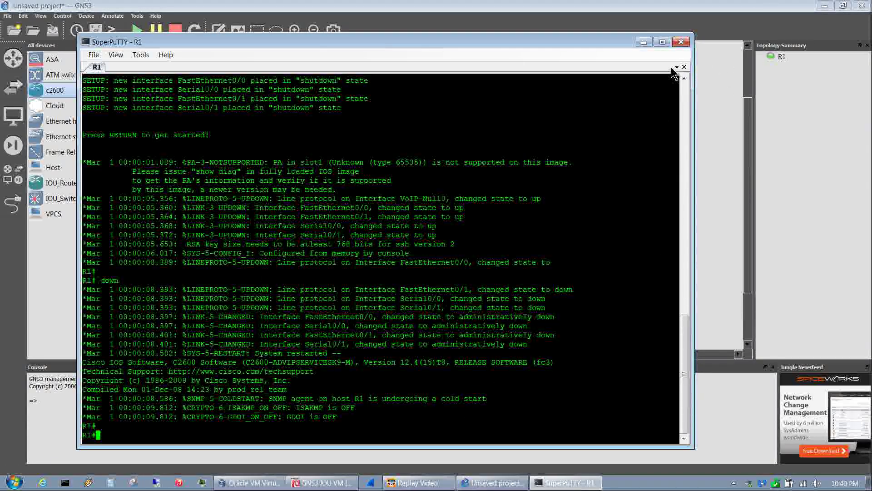
left_click(681, 41)
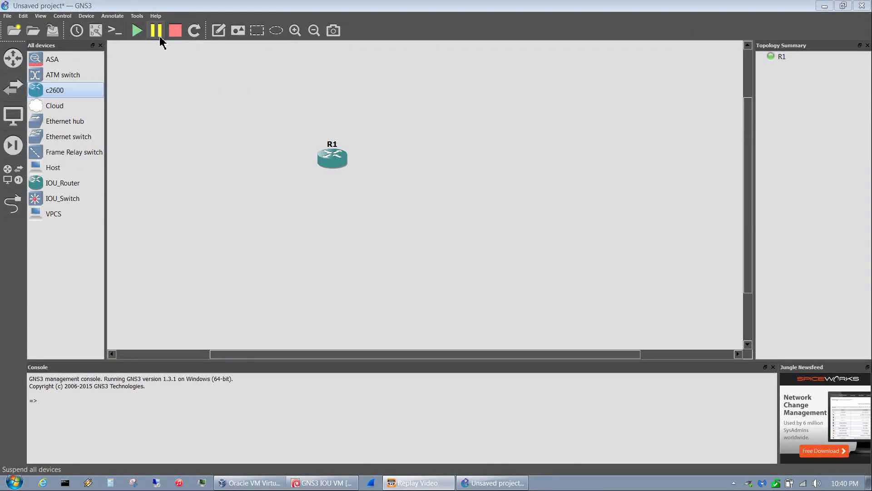
- Stop and permanently delete router R1, then add IOU router IOU1 and an IOU switch
left_click(175, 30)
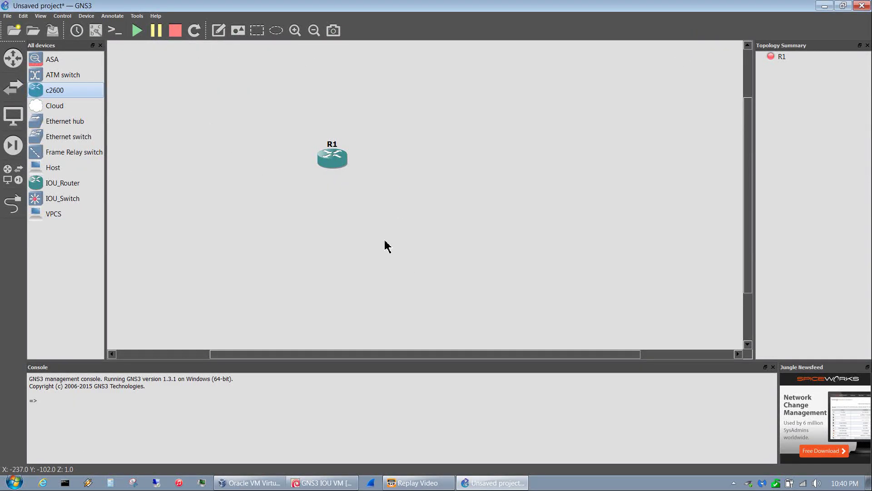
left_click_drag(385, 241, 212, 100)
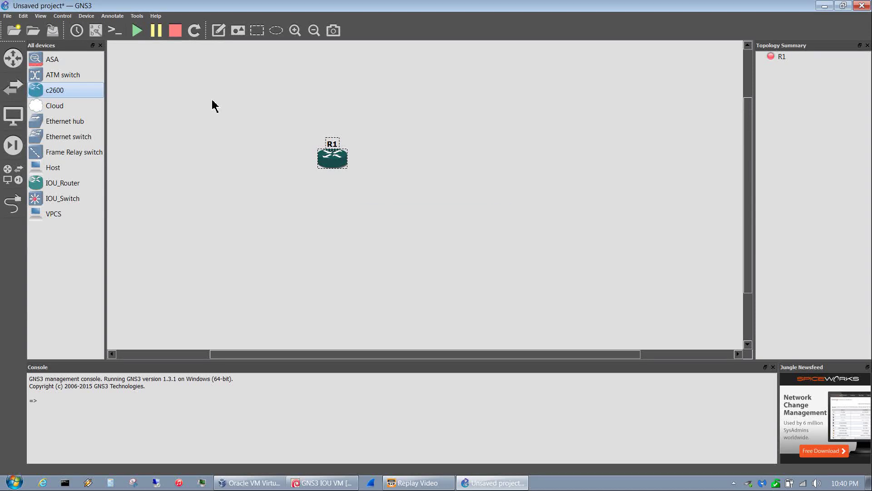
key("Delete")
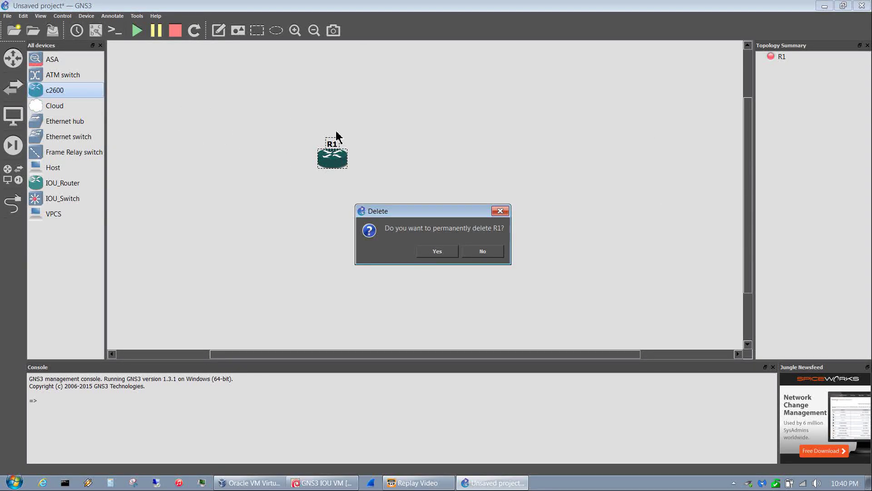
left_click(440, 254)
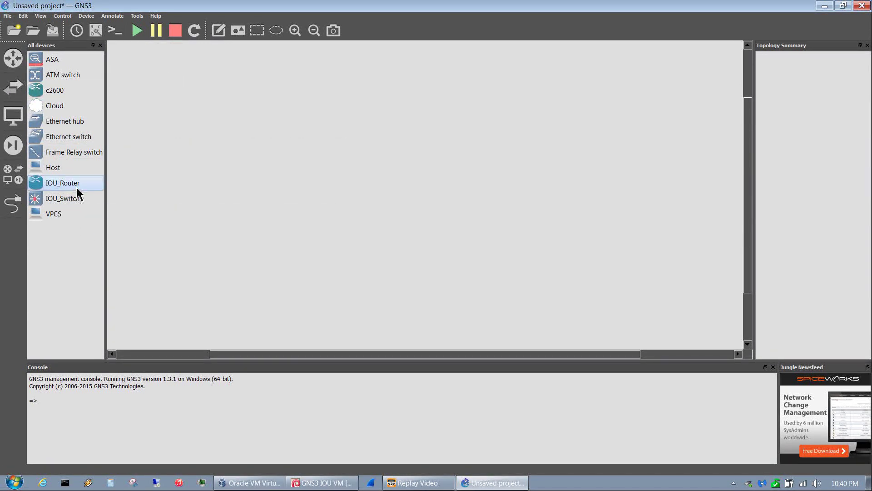
left_click_drag(386, 155, 386, 152)
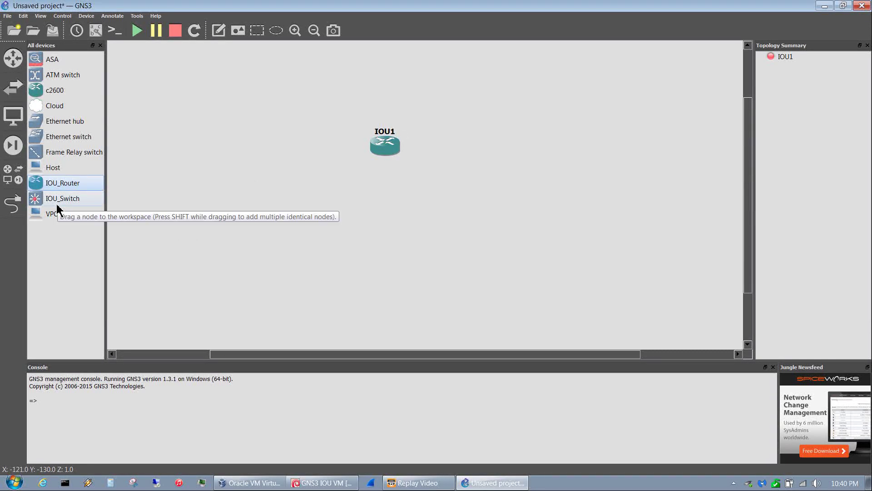
left_click_drag(58, 202, 489, 159)
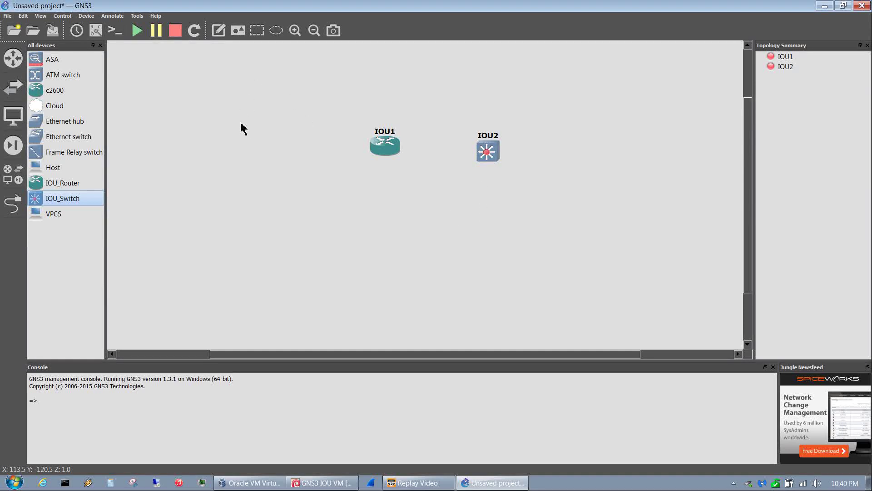
- Start IOU1 and IOU2, view each booted console tab, then close SuperPuTTY
left_click(137, 32)
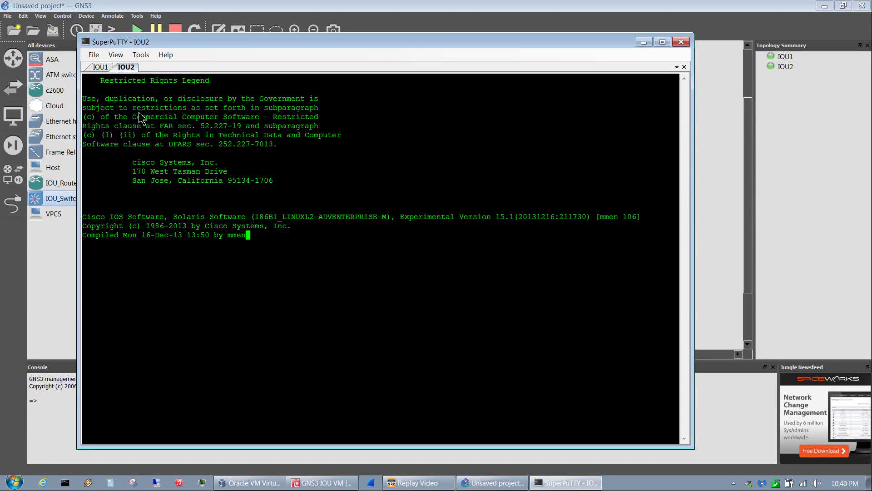
left_click(106, 68)
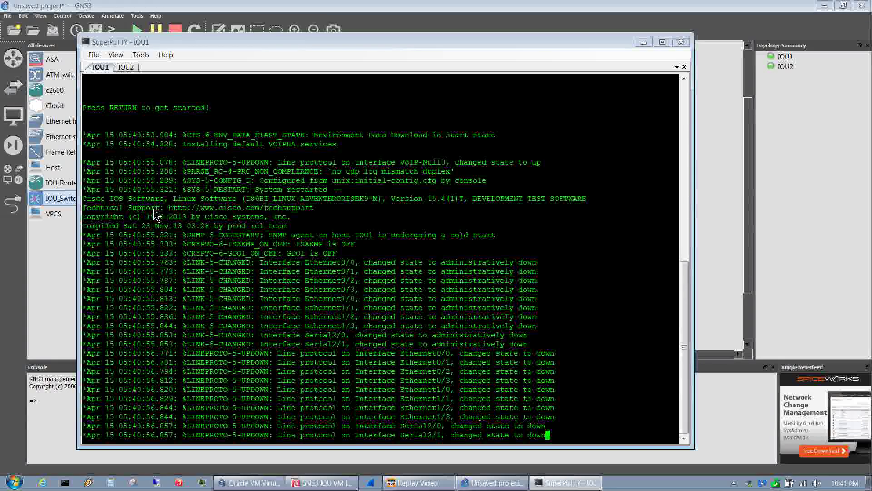
left_click(685, 129)
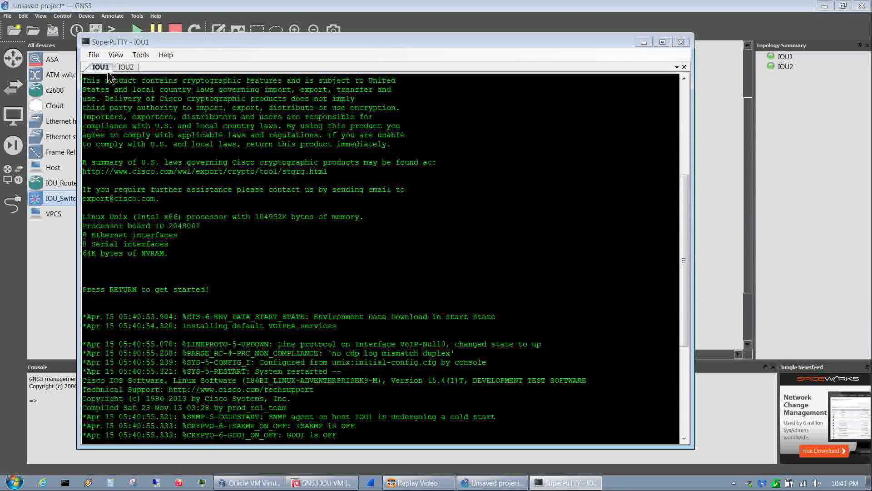
left_click(126, 67)
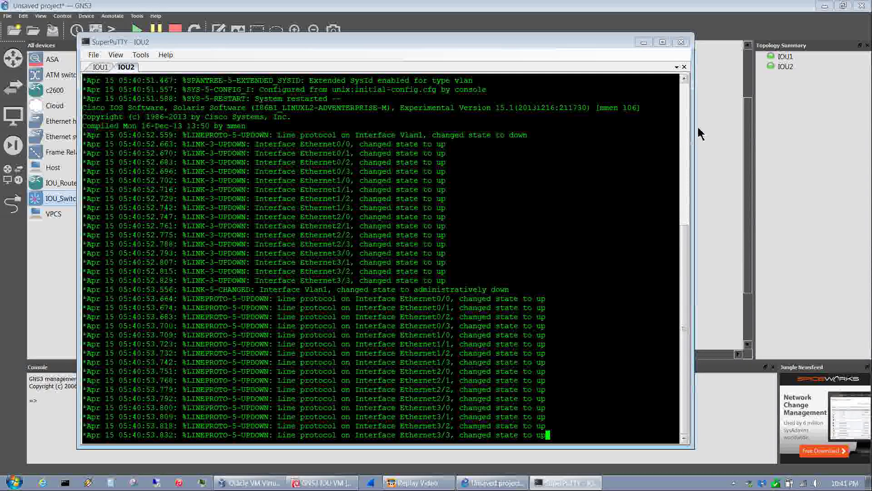
scroll(295, 346, "up", 7)
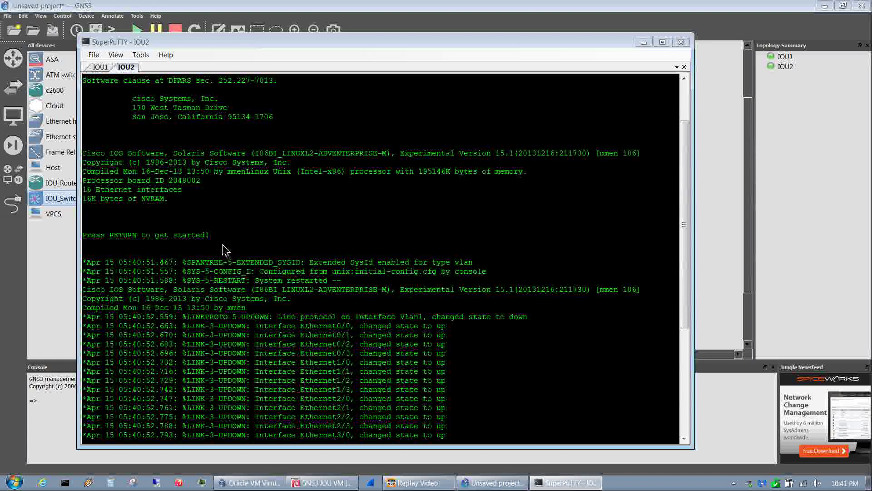
left_click(681, 42)
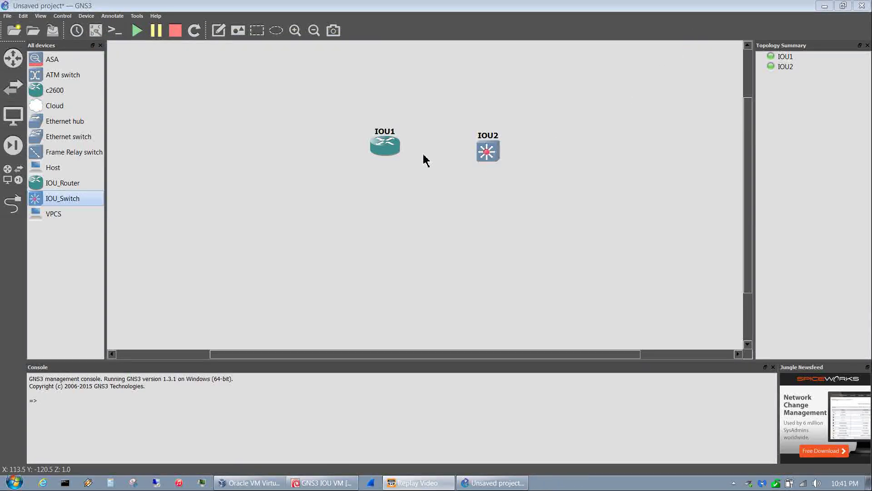
- Review IOU1's network adapter counts in its configuration and close it with OK
right_click(394, 141)
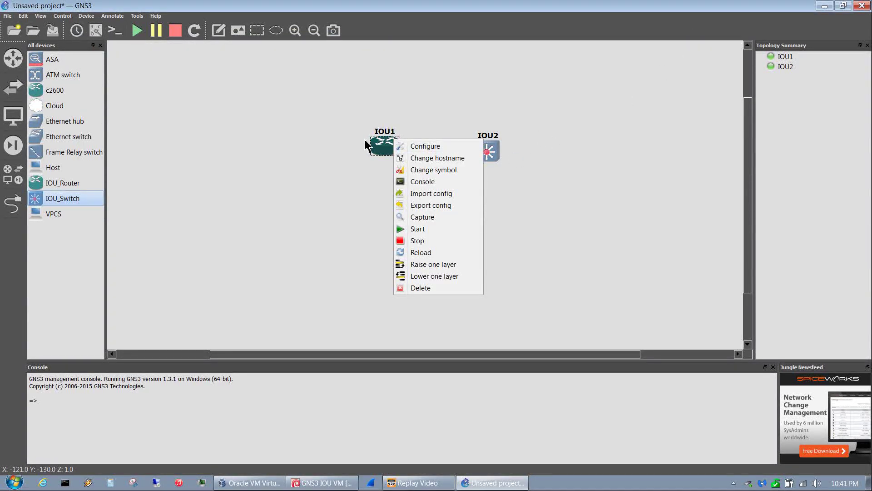
left_click(406, 148)
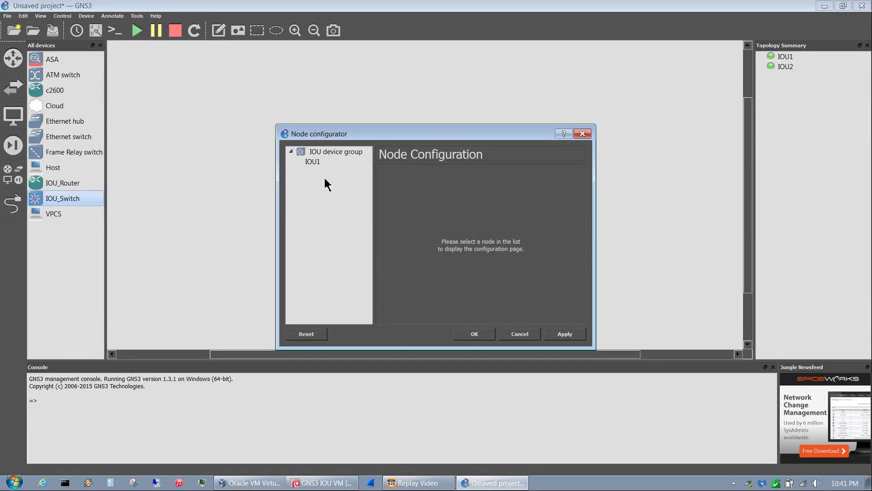
left_click(323, 162)
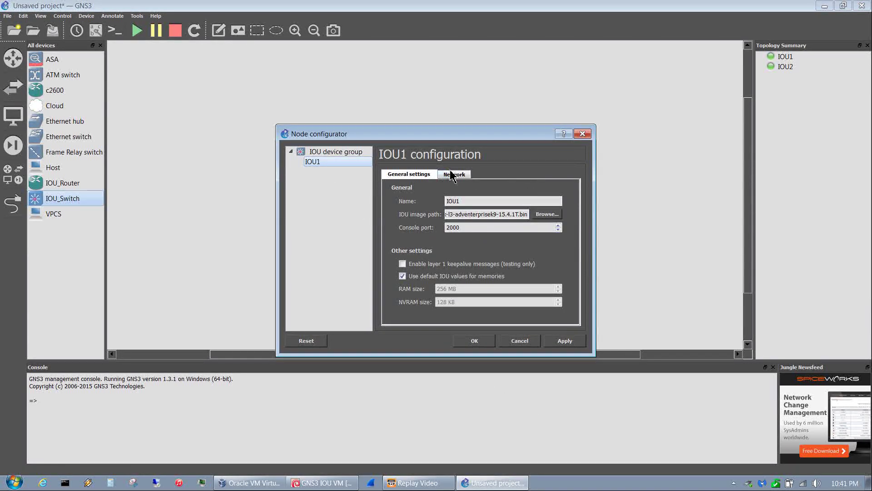
left_click(462, 181)
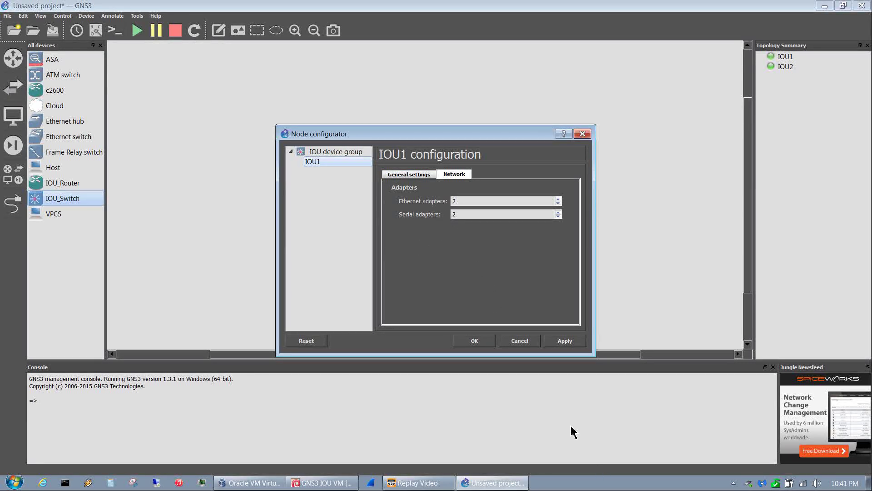
left_click(474, 342)
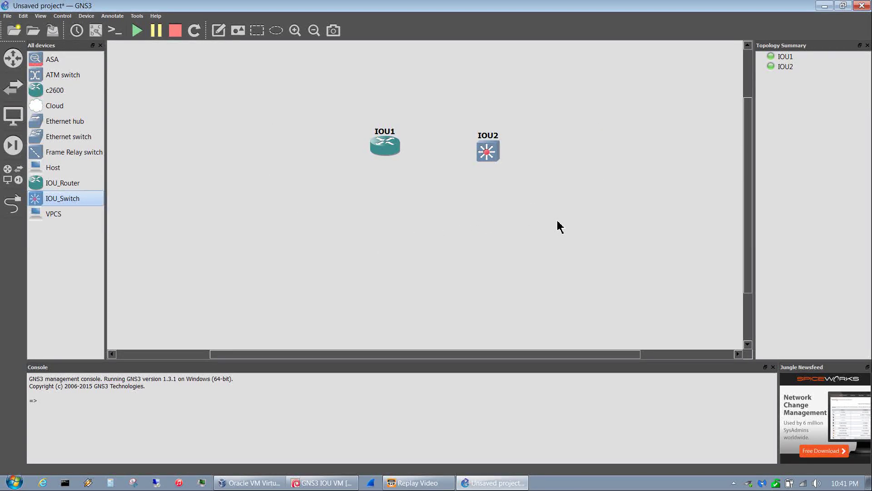
- Stop all devices and permanently delete both IOU1 and IOU2
left_click(170, 39)
left_click_drag(584, 256, 327, 71)
key("Delete")
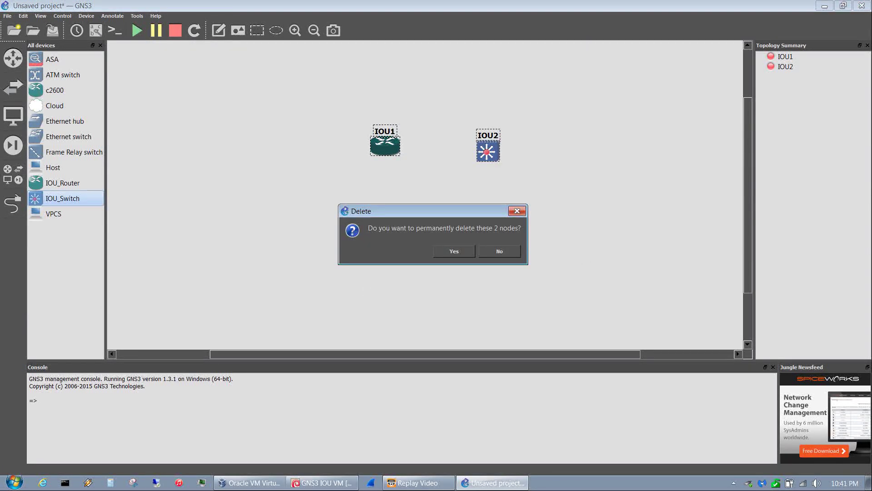
left_click(456, 252)
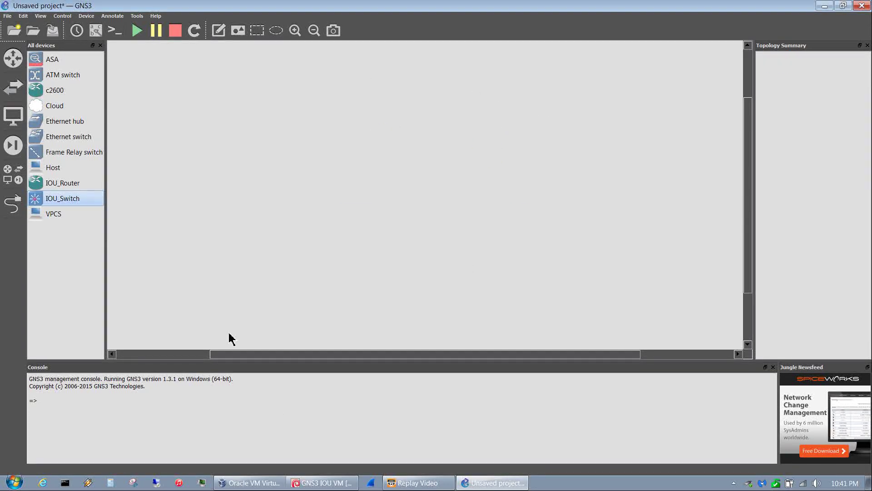
- Add an ASA node, ASA-1, start it, and open its console
left_click(42, 63)
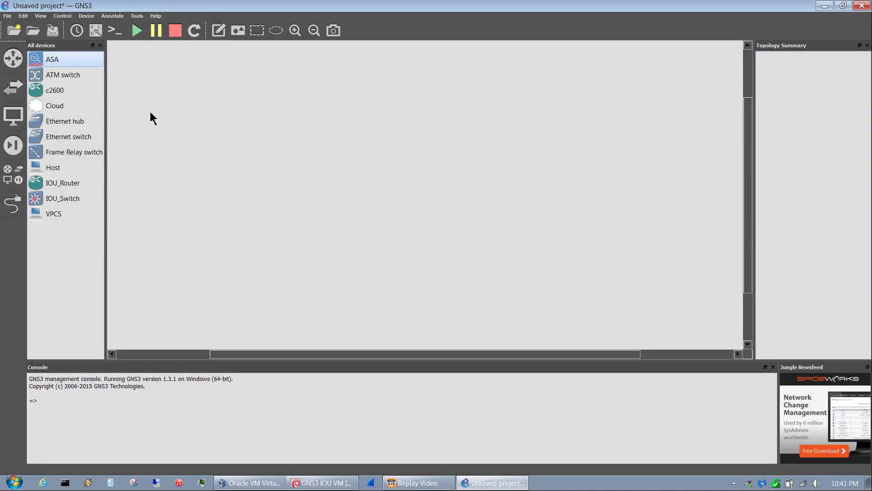
left_click_drag(392, 196, 415, 183)
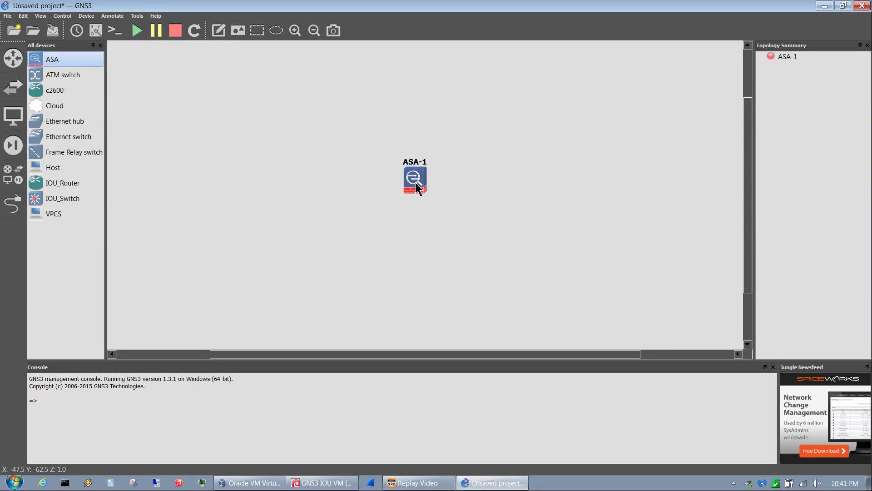
left_click(134, 33)
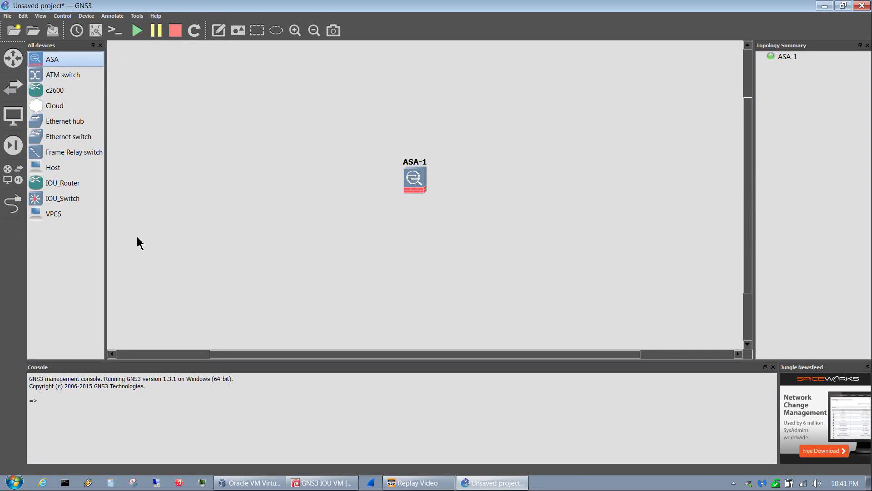
left_click(112, 32)
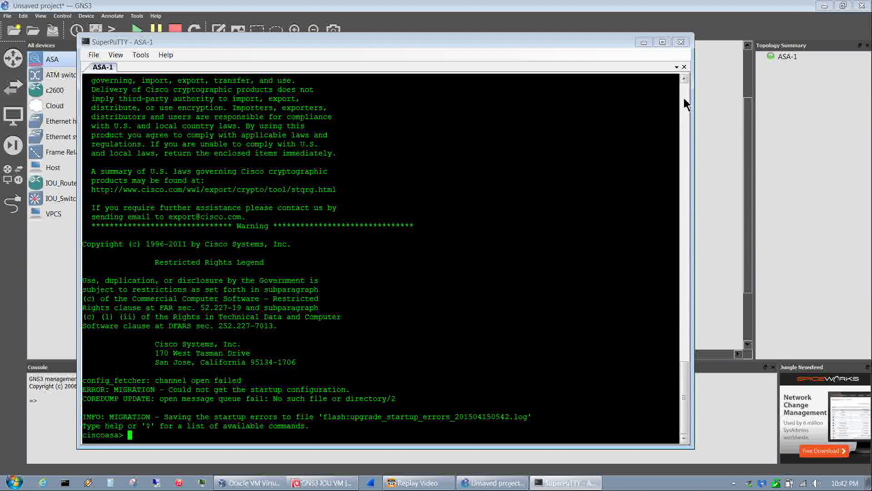
scroll(686, 103, "up", 6)
left_click(685, 79)
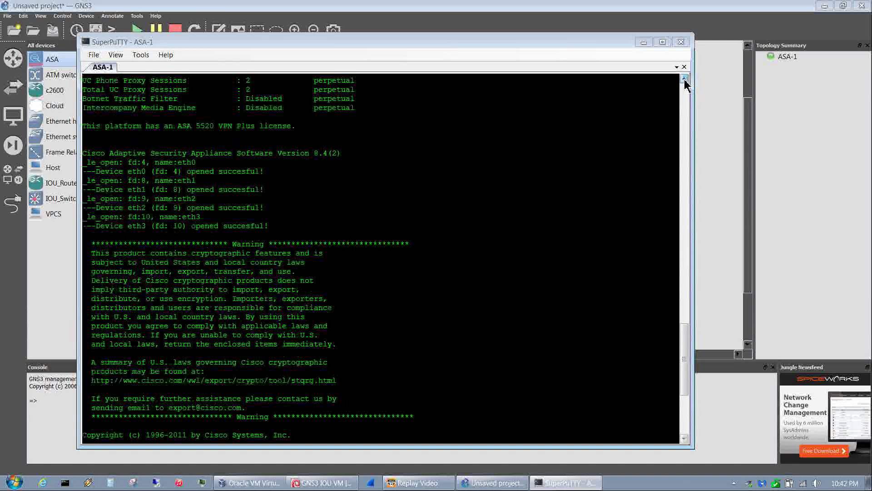
scroll(685, 80, "up", 8)
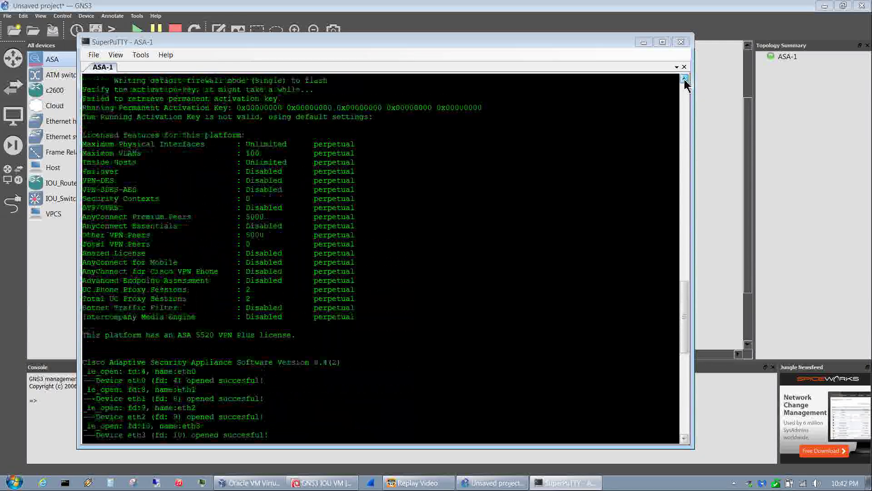
scroll(686, 81, "up", 1)
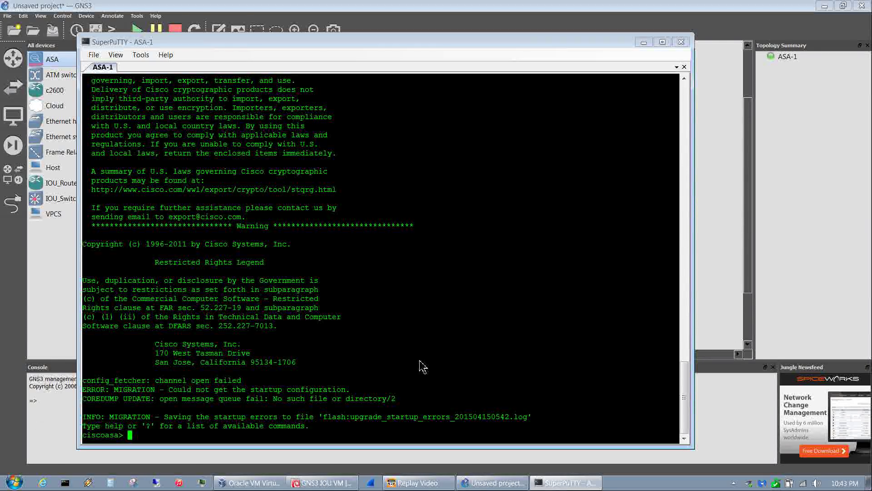
- Enter privileged mode with en and an empty password, then list disk0 with dir
type("en")
key("Return")
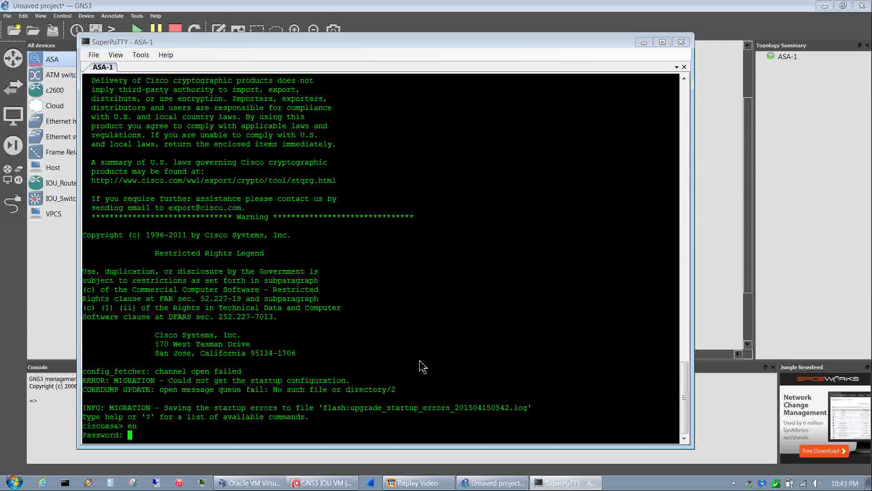
key("Return")
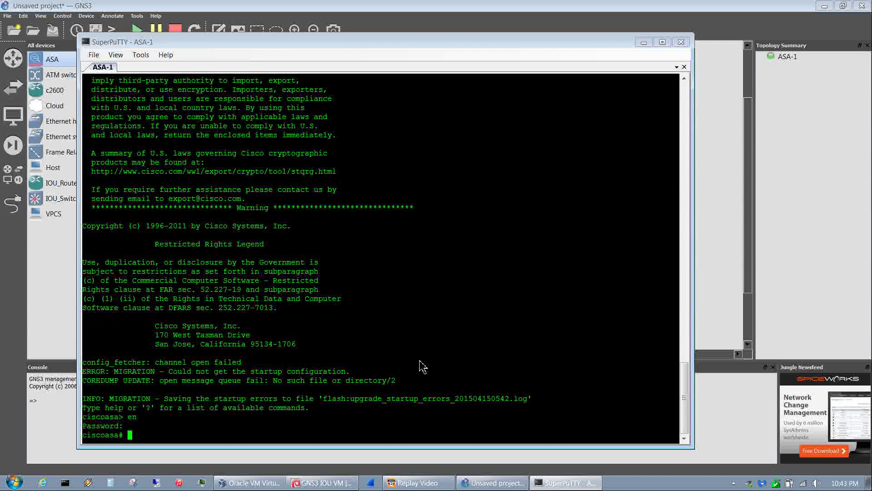
type("dir")
key("Return")
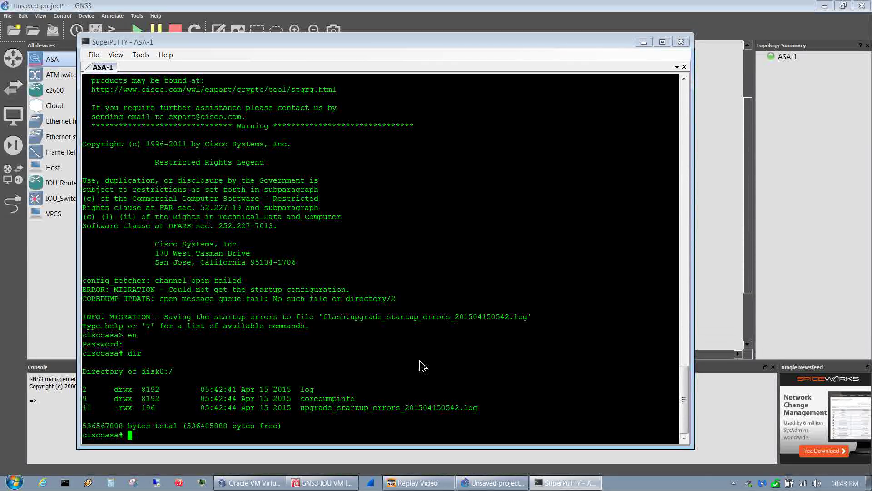
- Save with copy r s, copy startup-config to flash, and confirm with dir
type("copy r s")
key("Return")
key("Return")
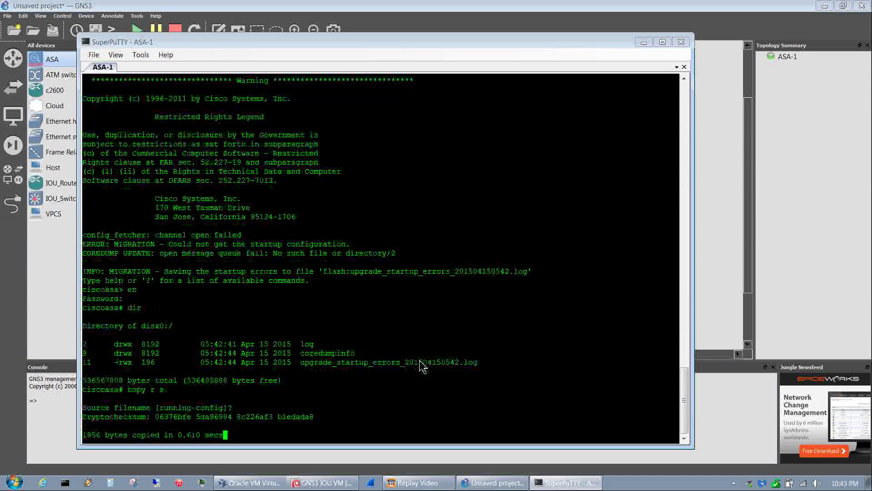
type("copy ")
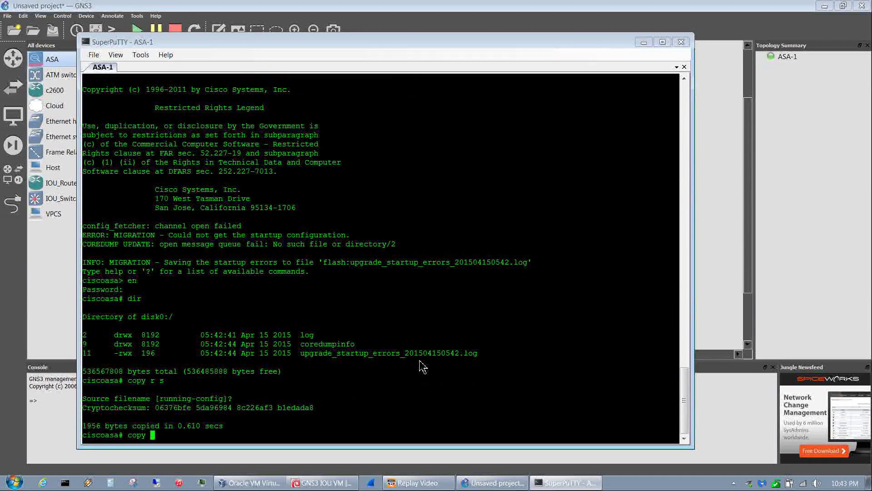
type("s fl")
key("Return")
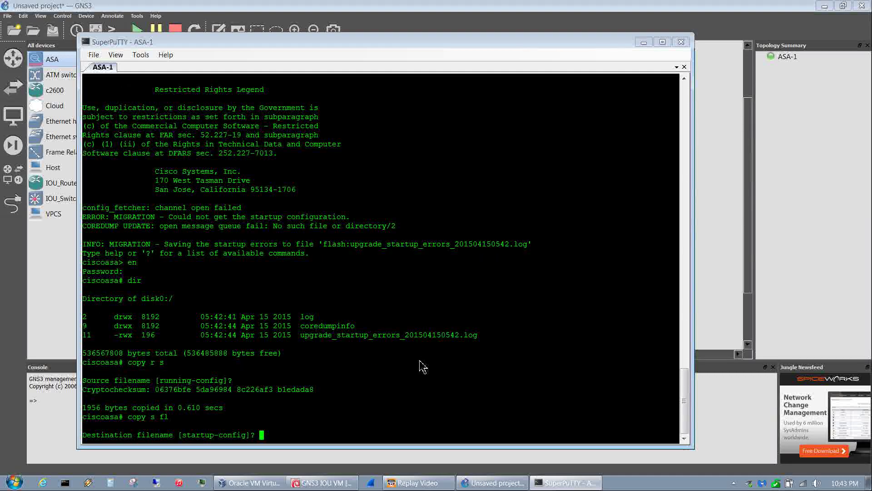
key("Return")
type("d")
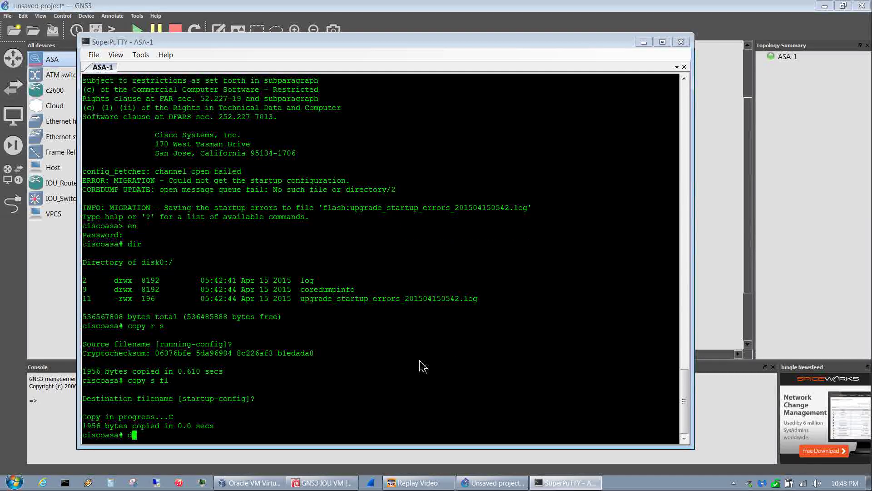
type("ir")
key("Return")
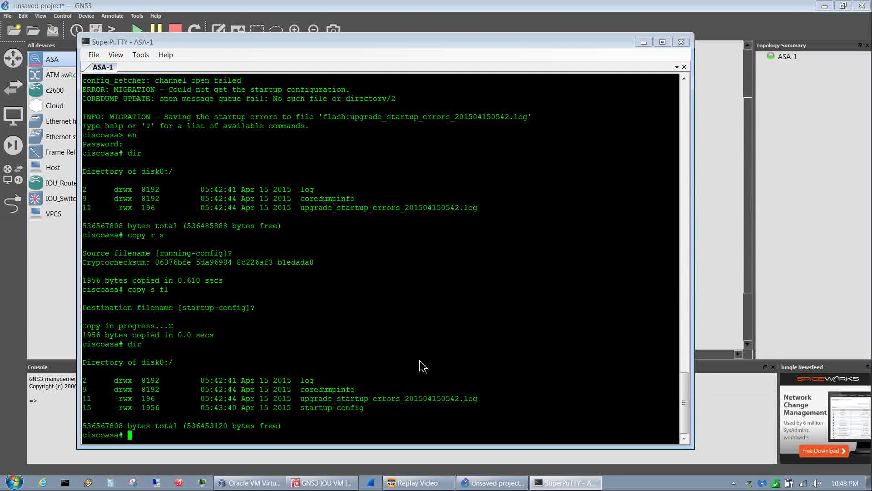